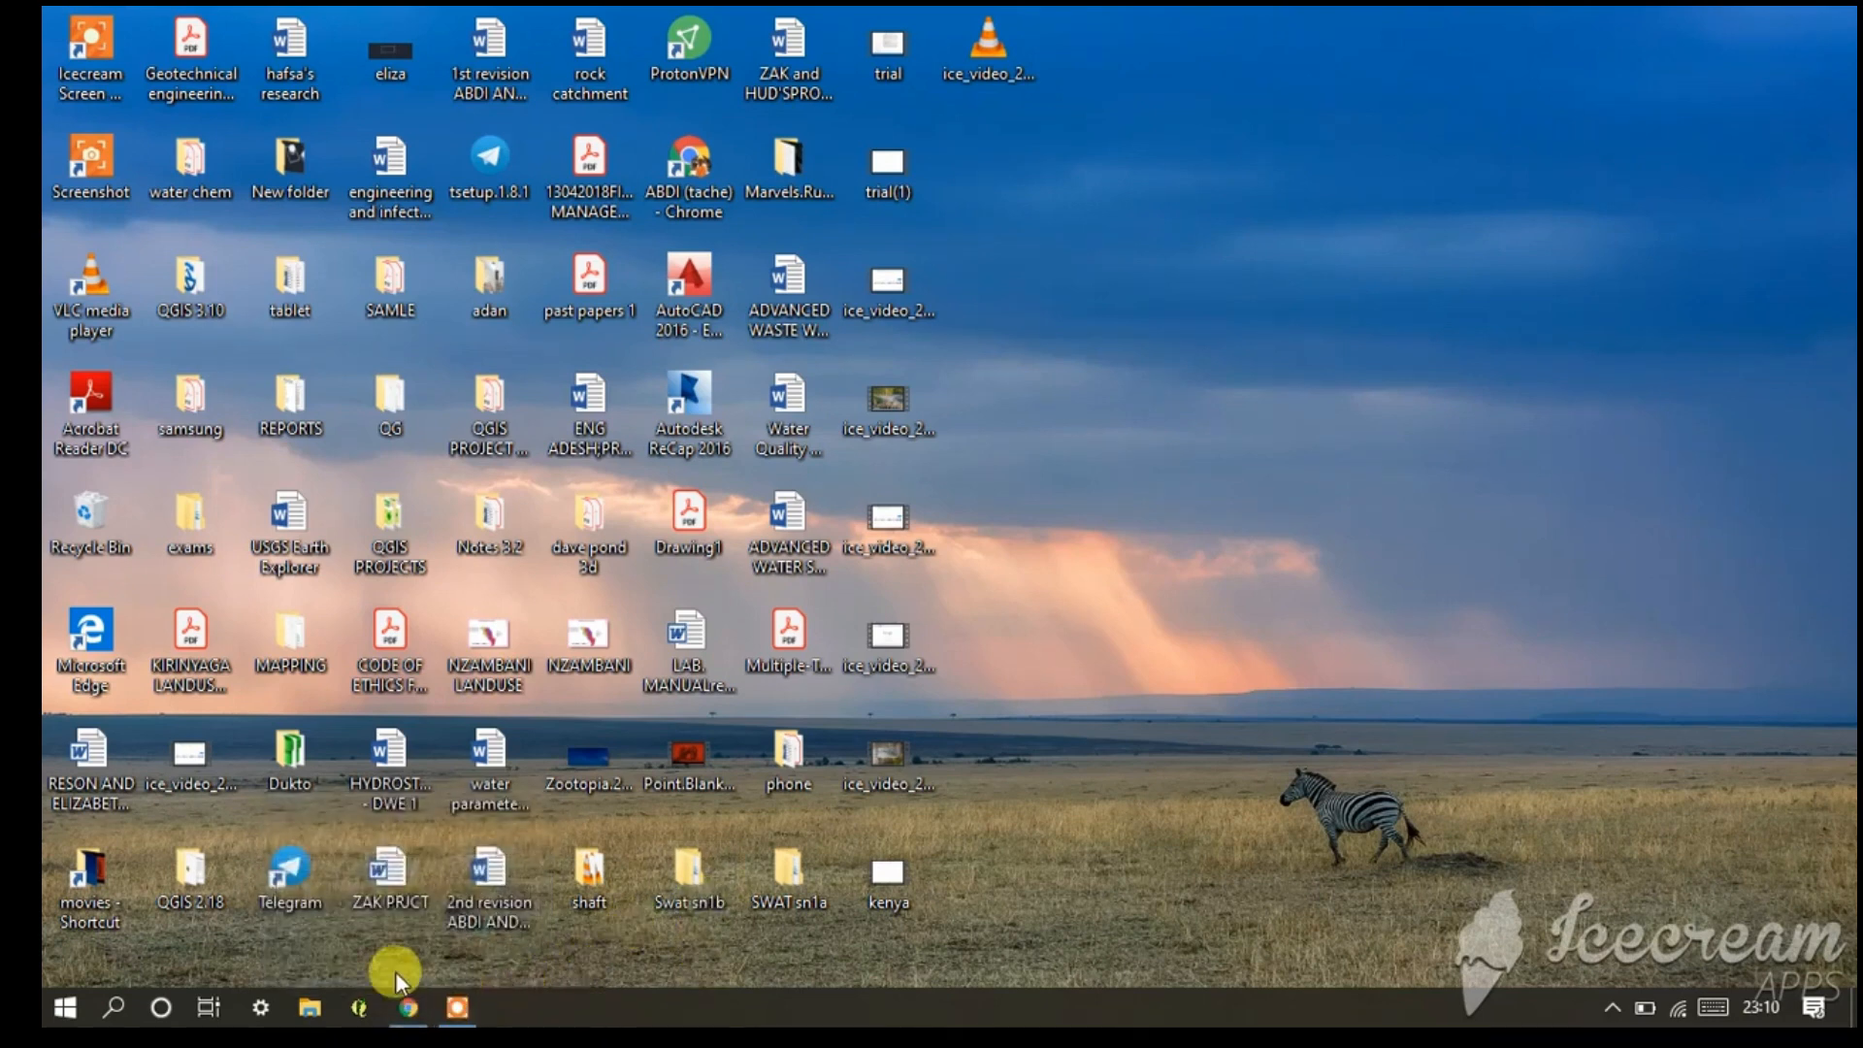
- Switch to the open Chrome browser window
left_click(405, 1009)
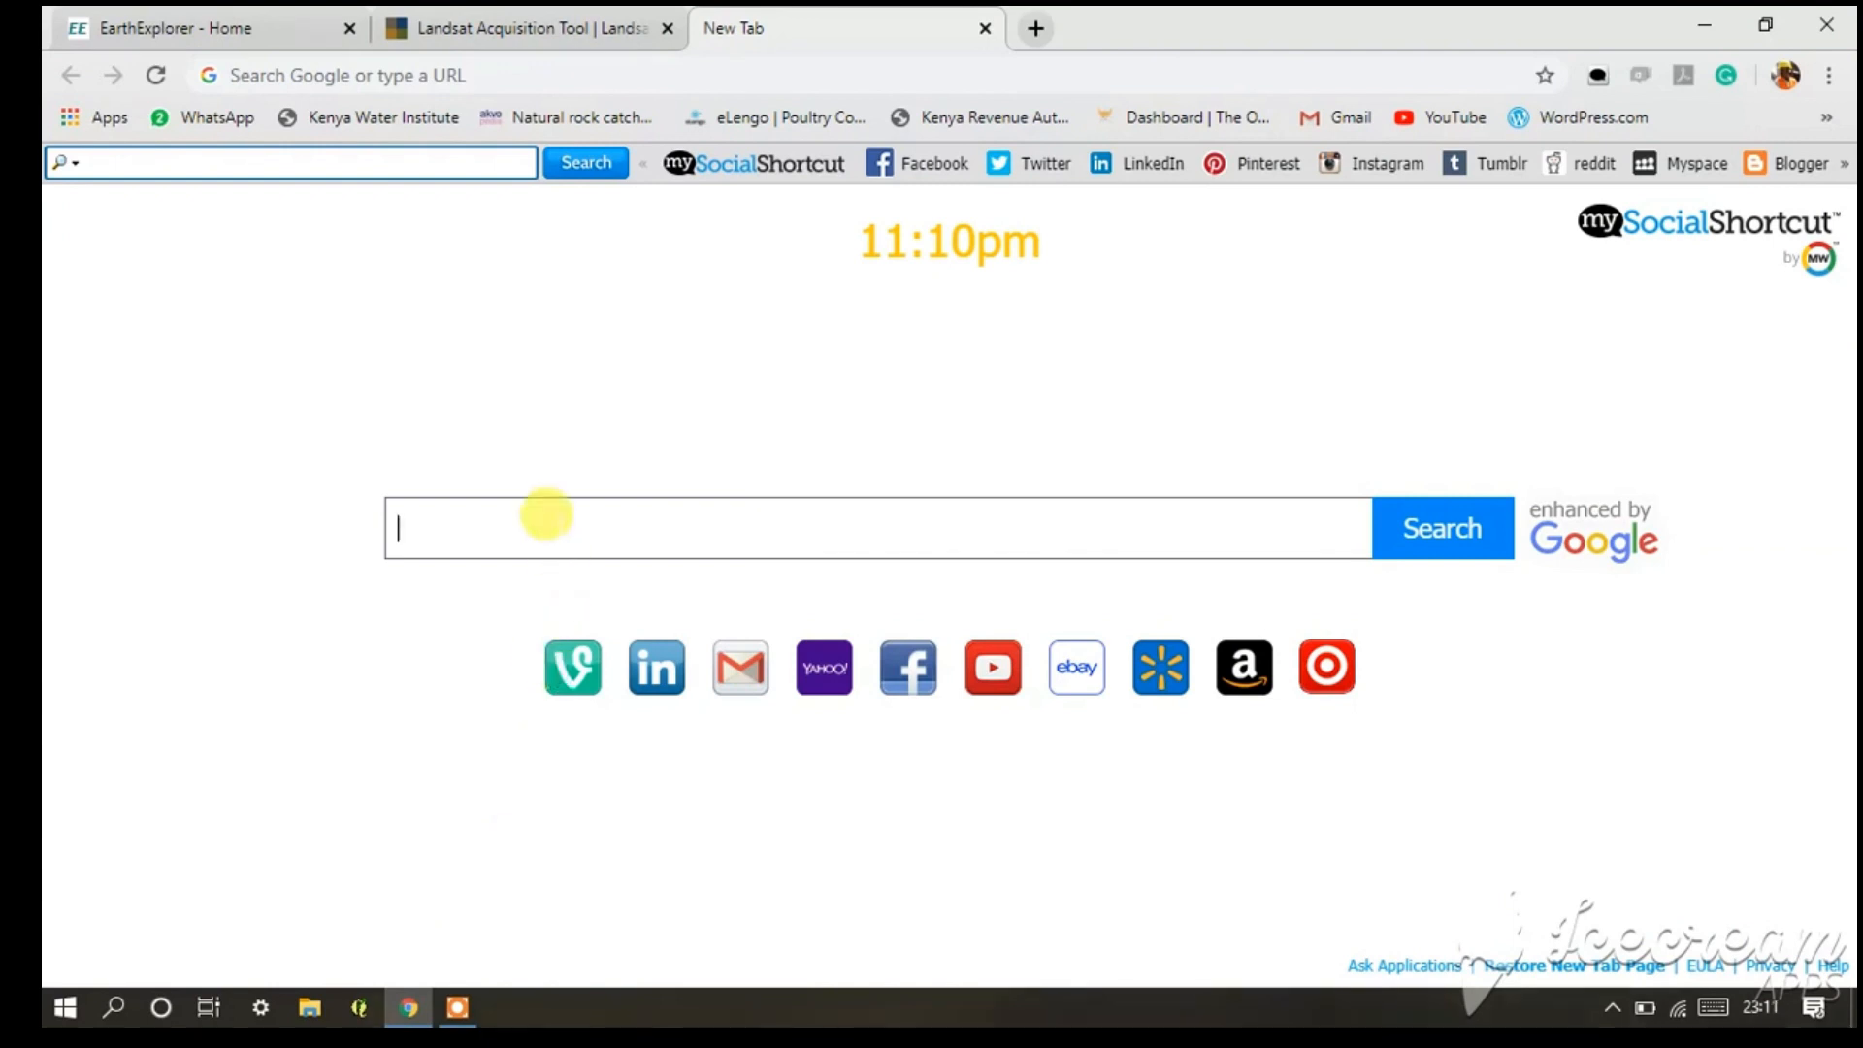
type("ea")
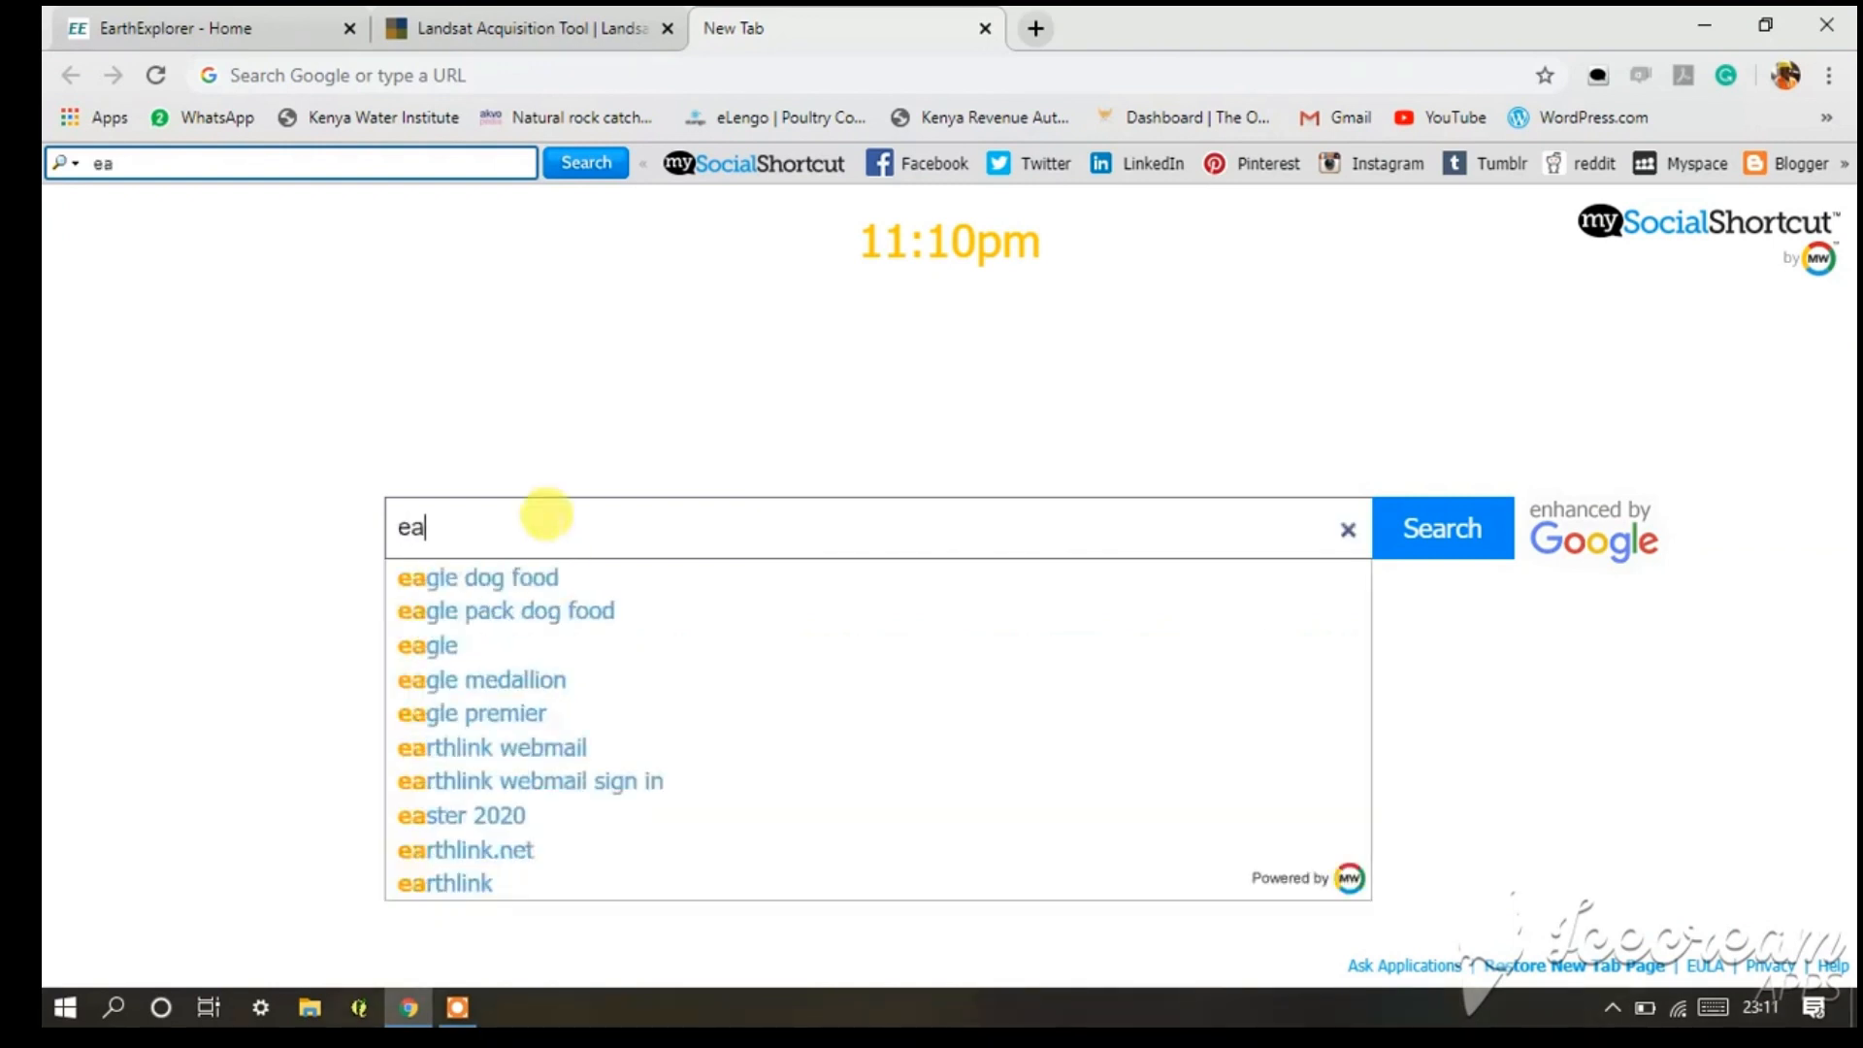
type("r")
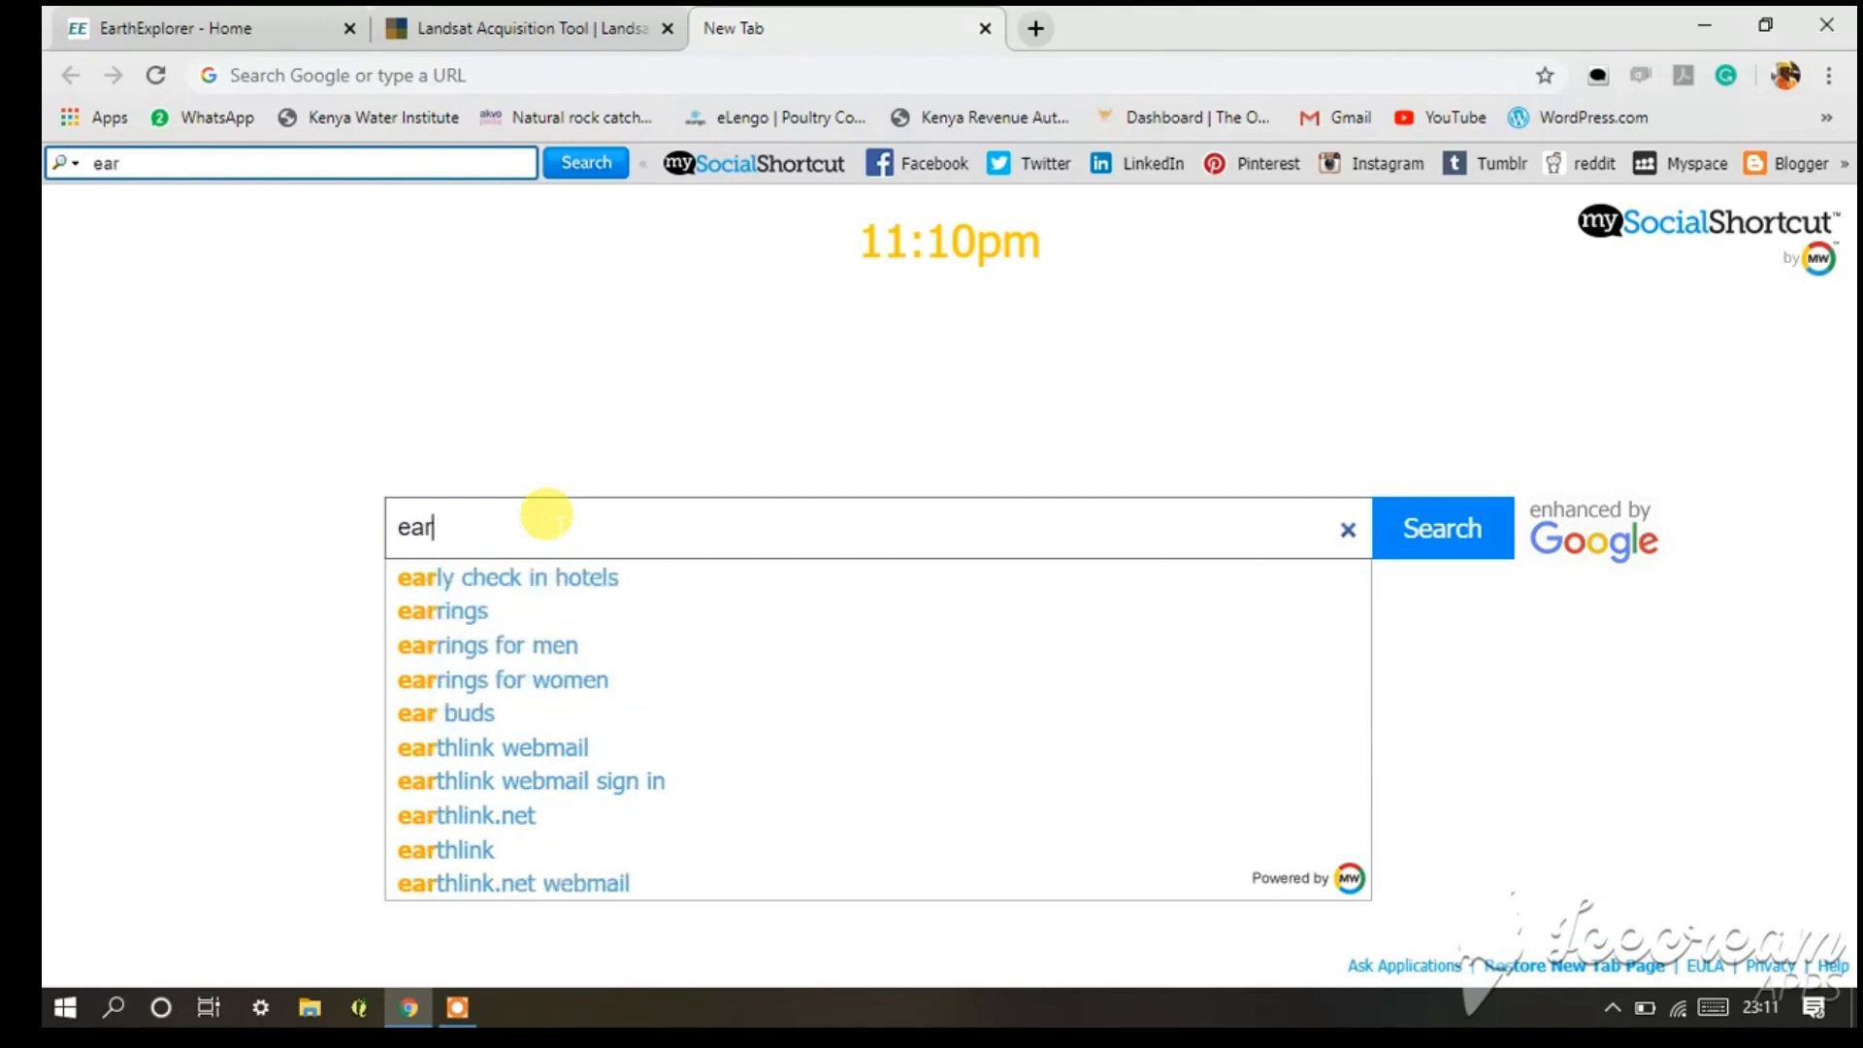
type("th")
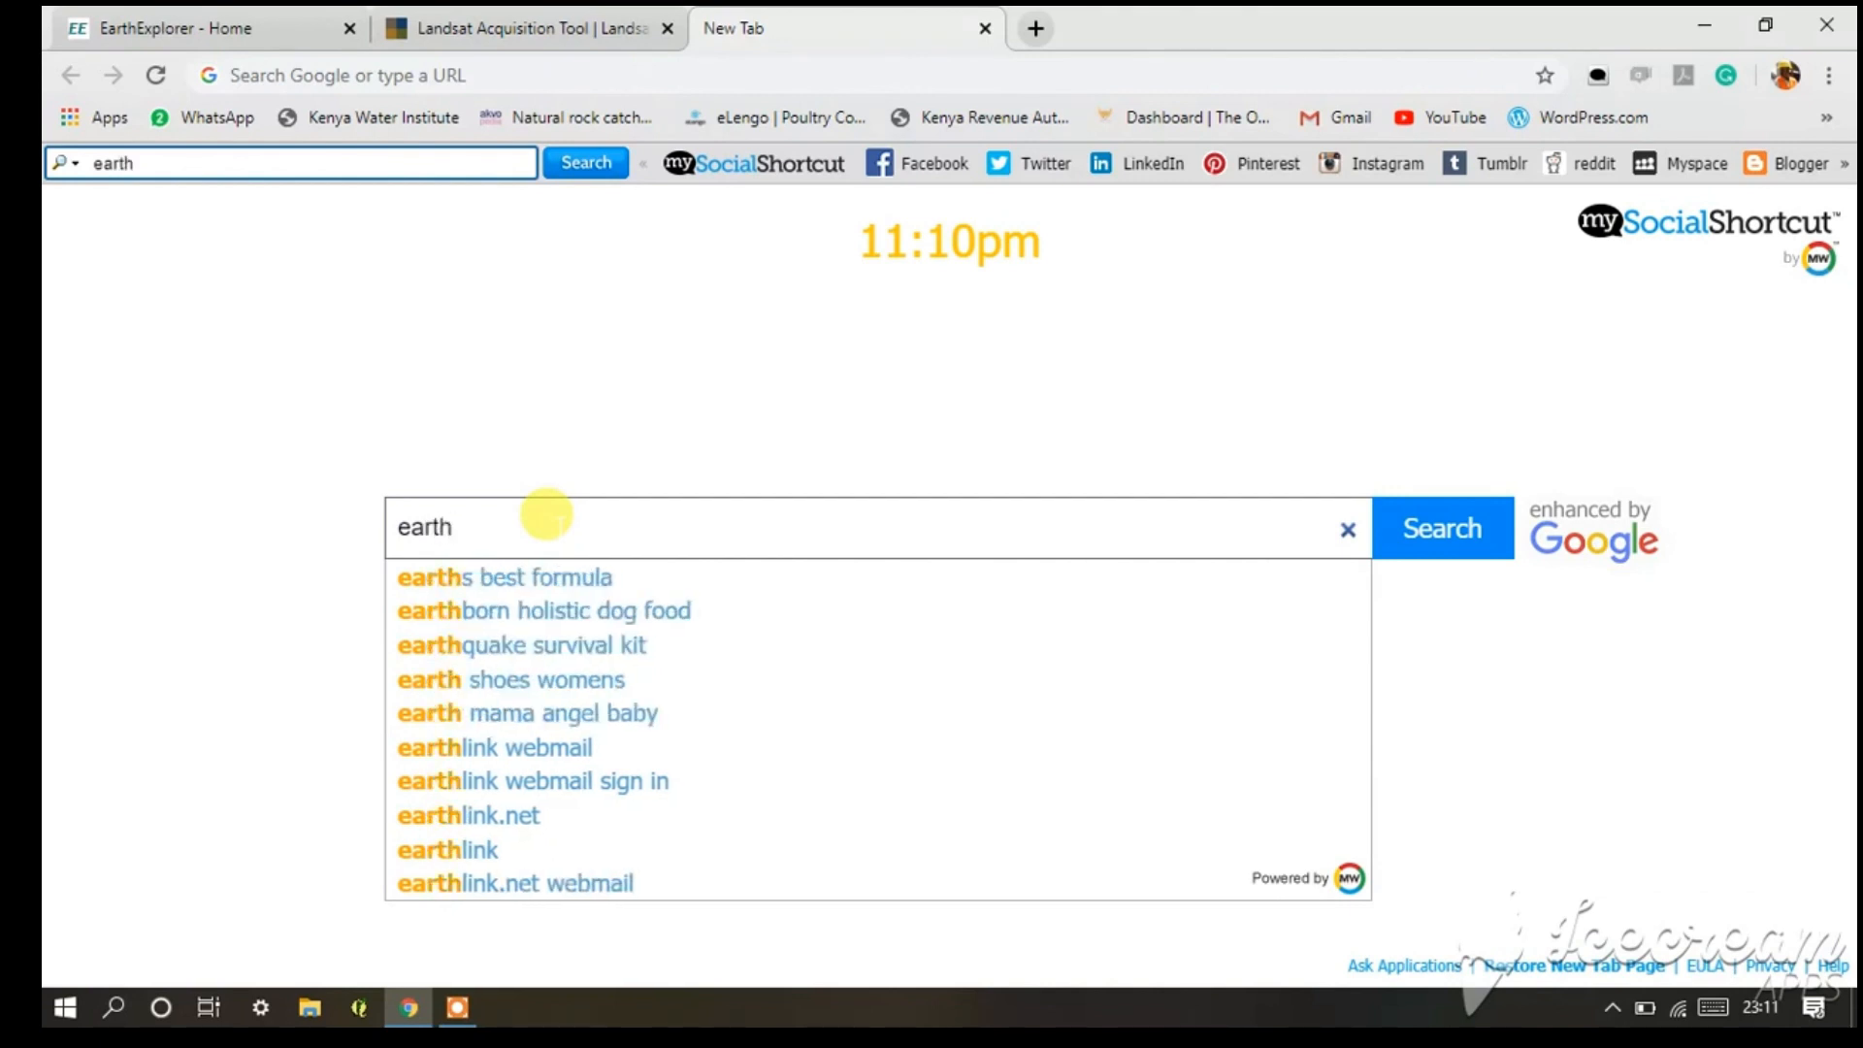
type(" ex")
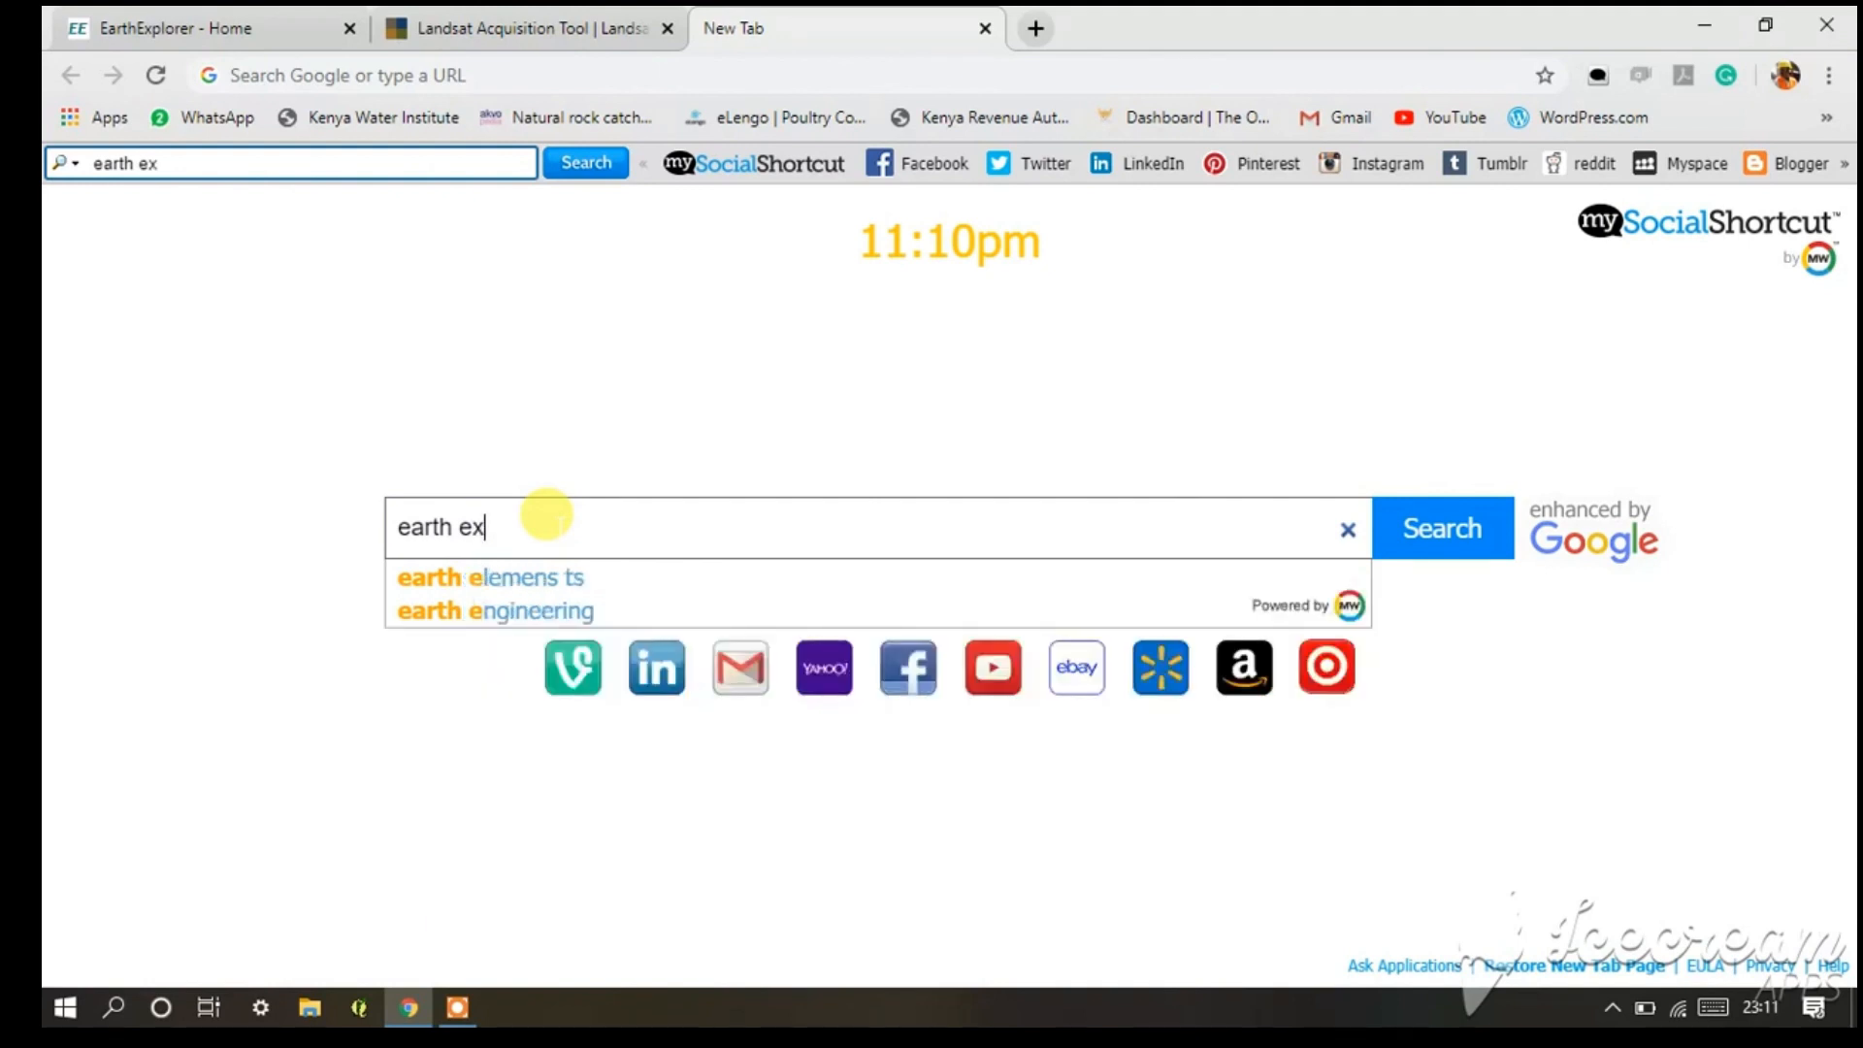
type("plor")
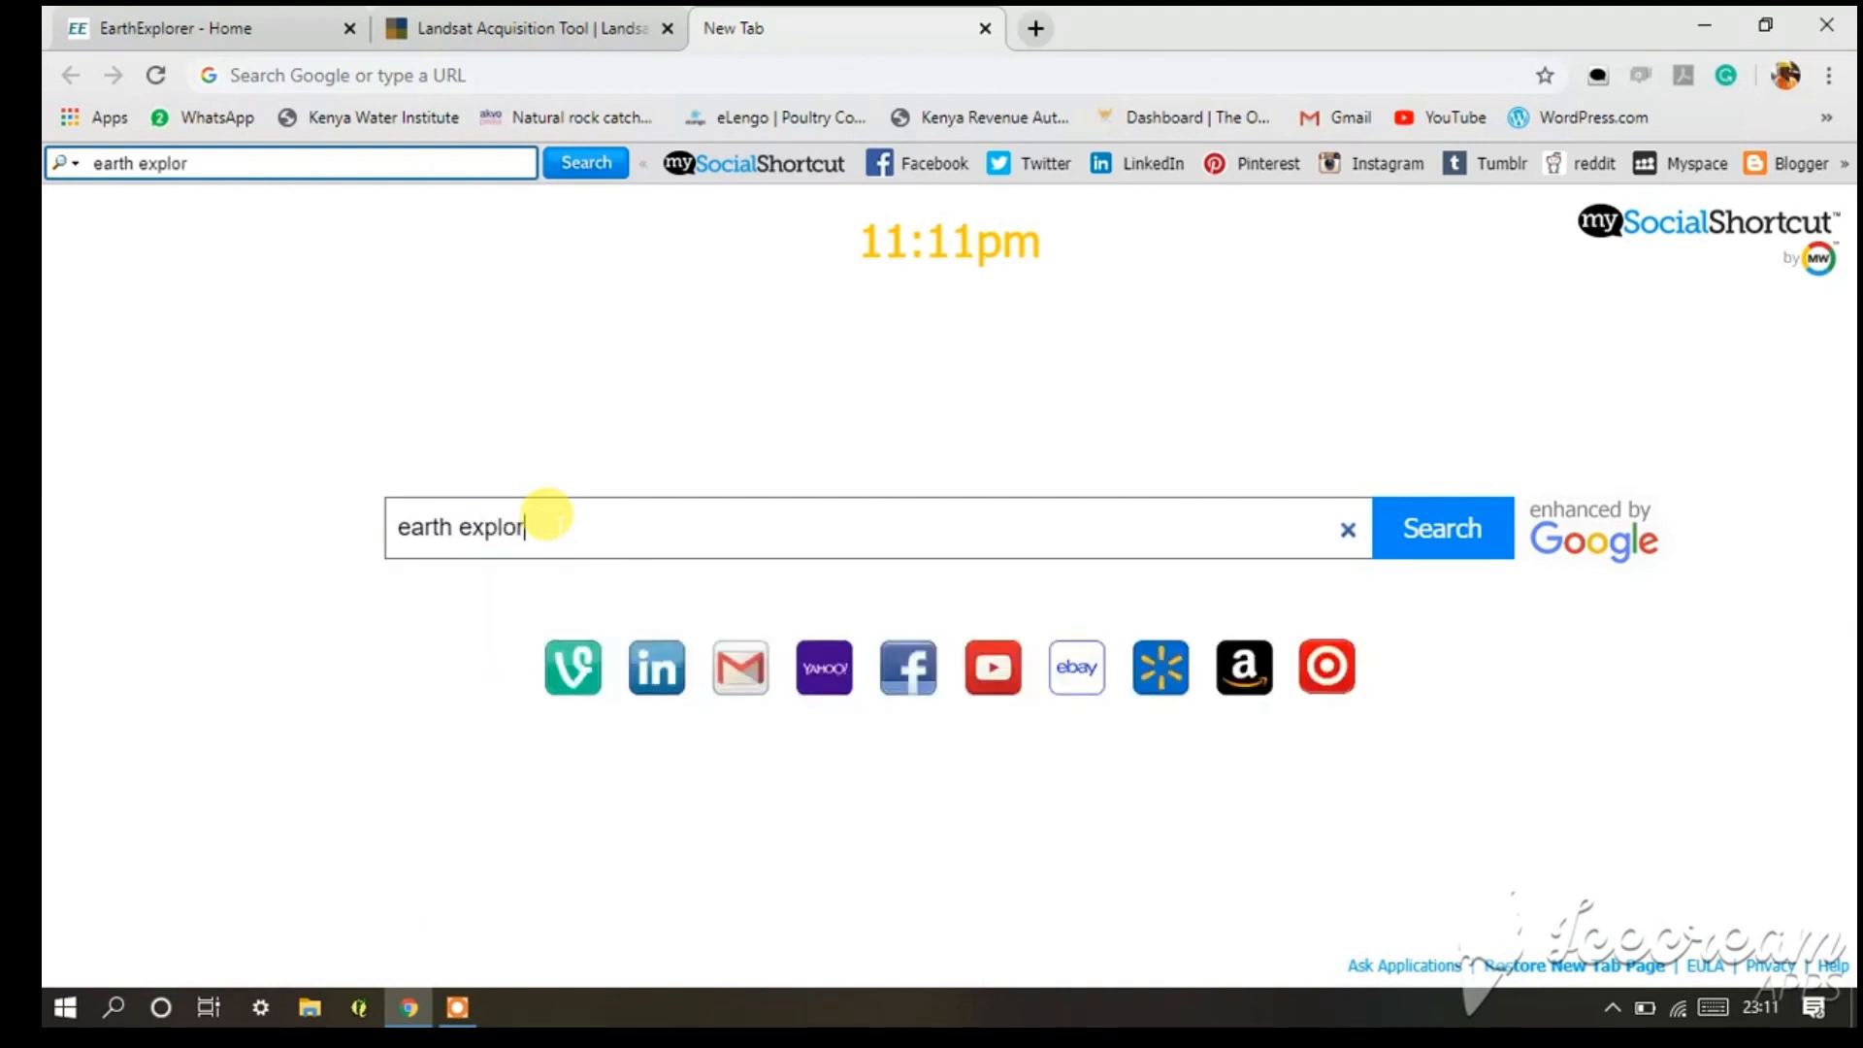
type("or")
left_click(1444, 542)
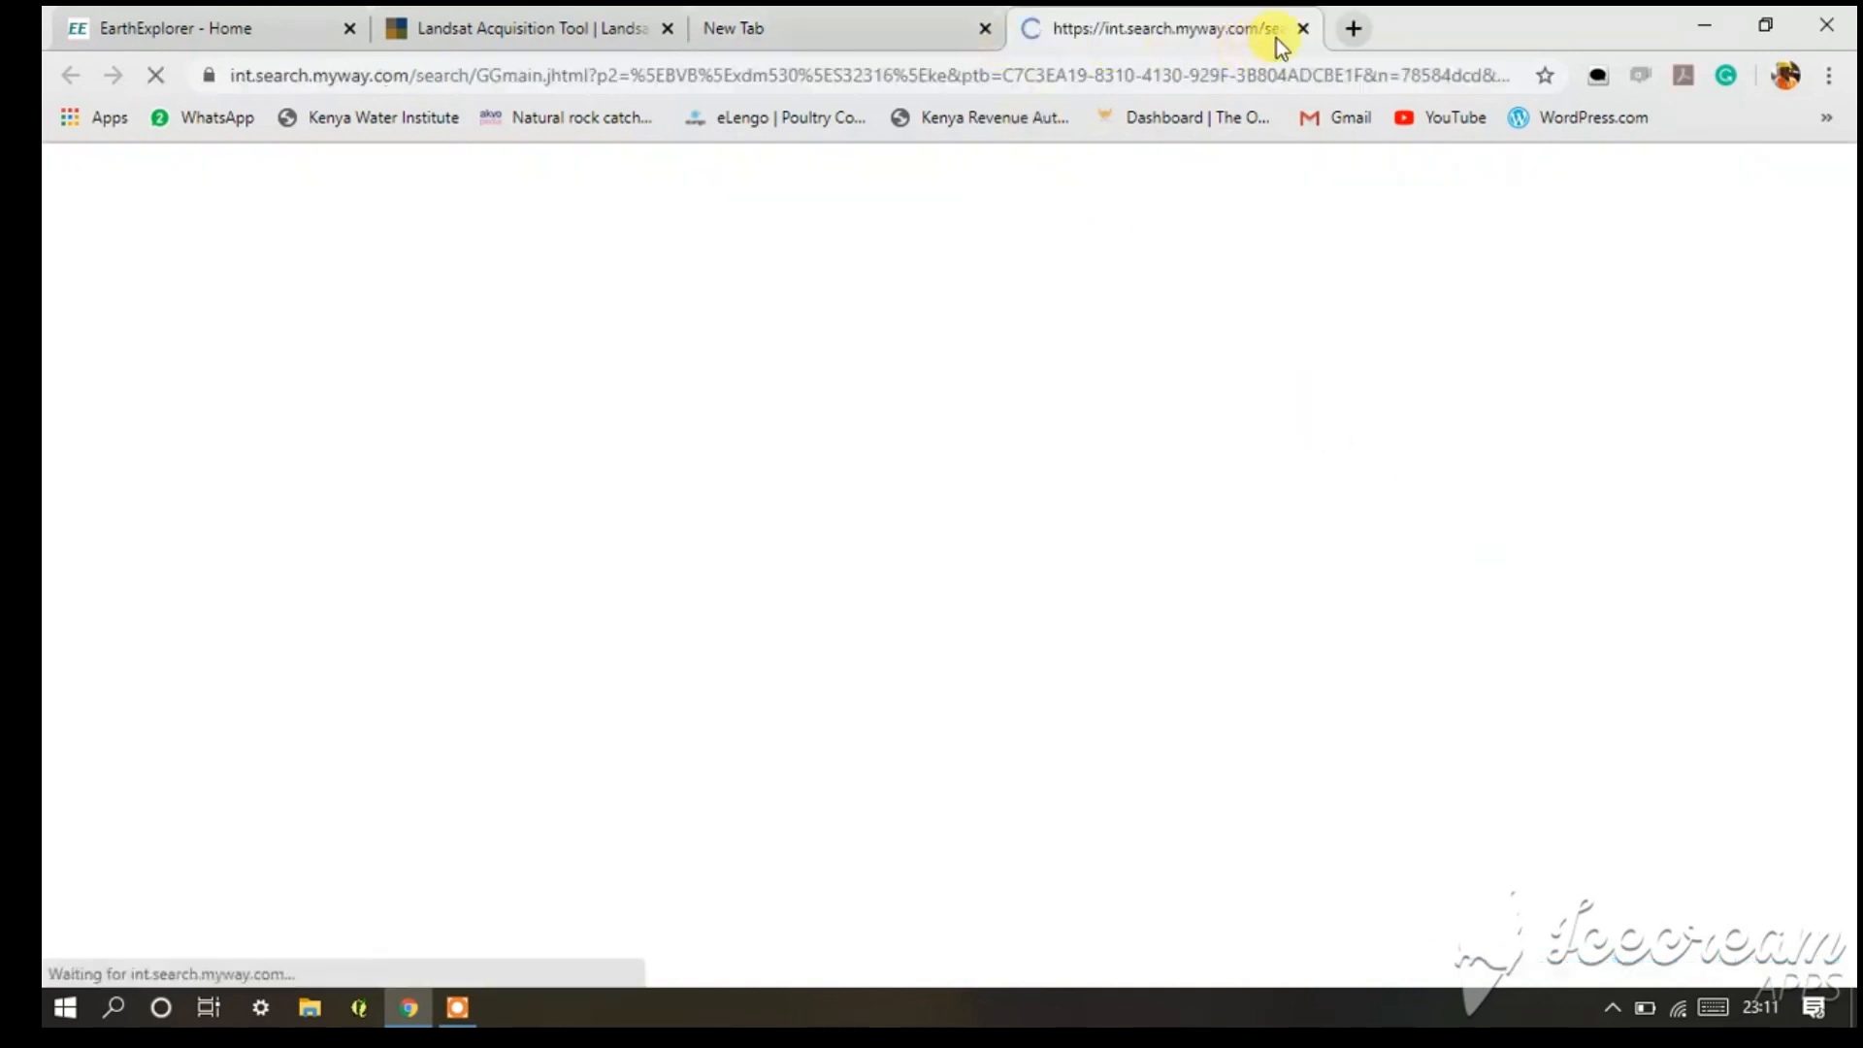
left_click(1303, 29)
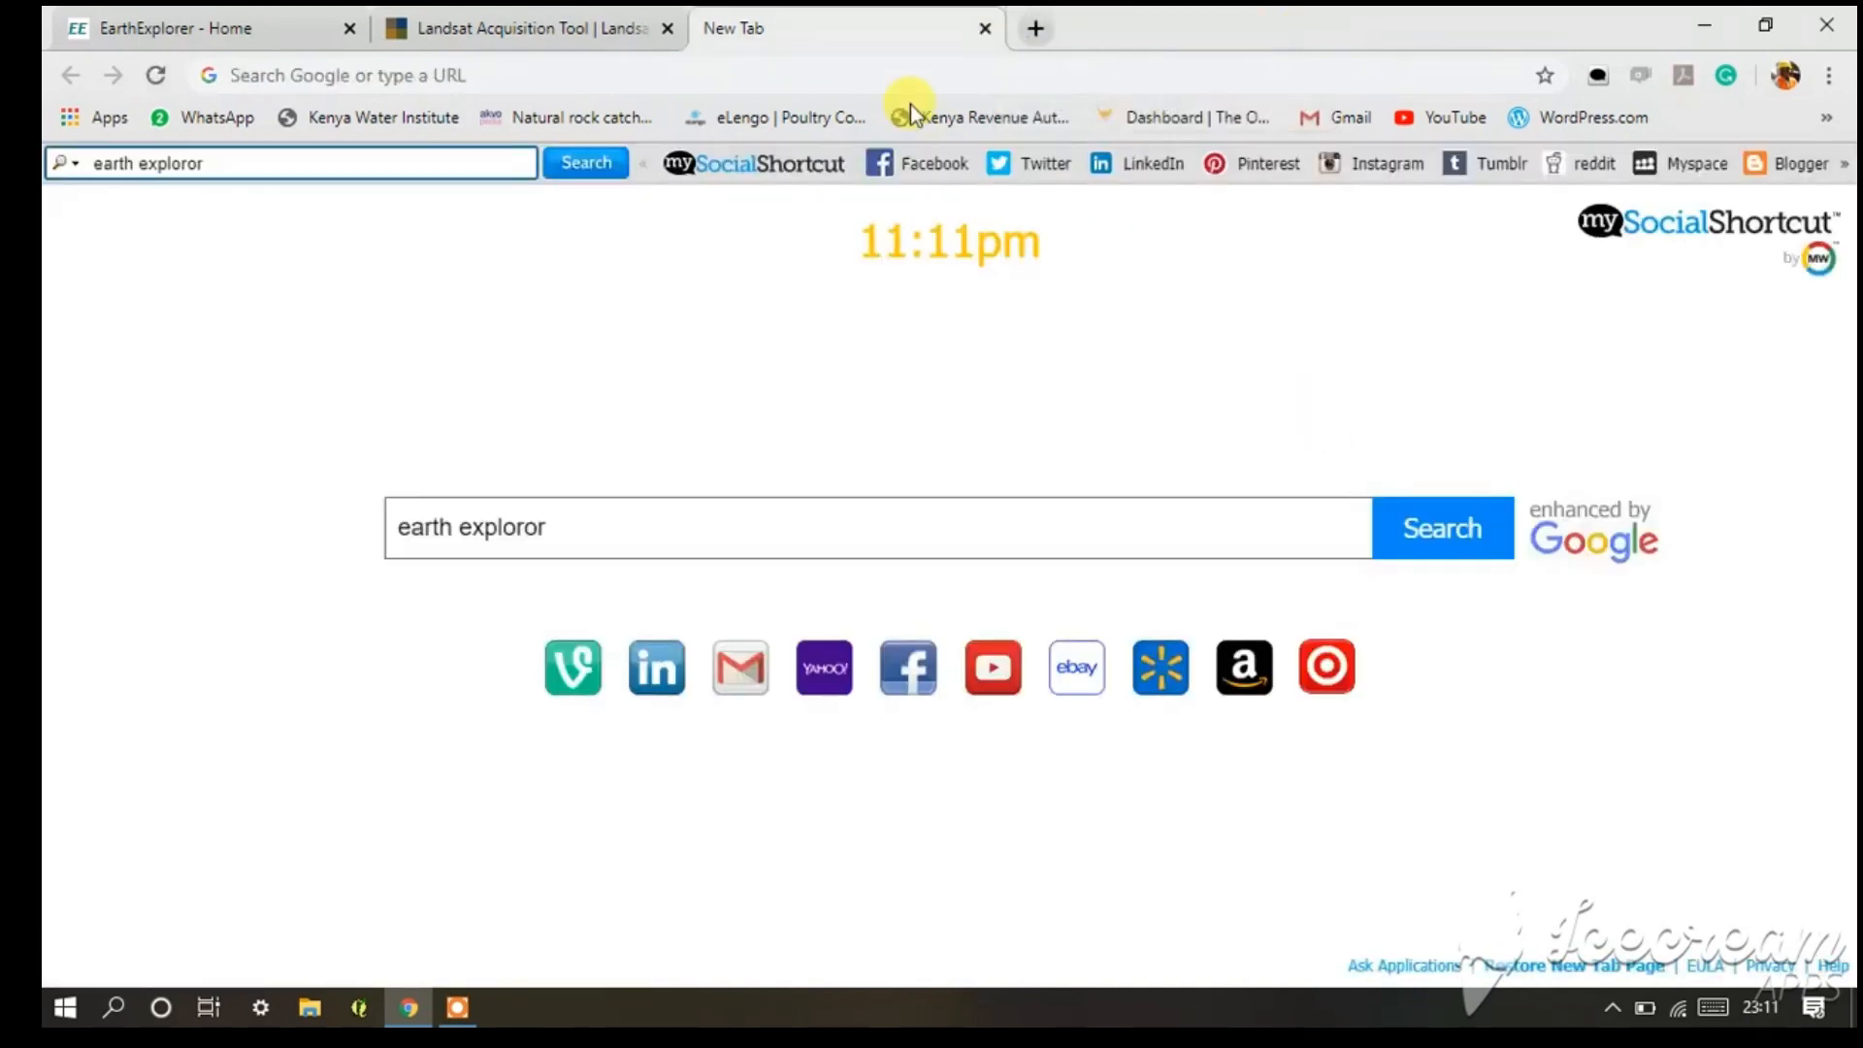
- Go to the already open EarthExplorer home page and log out of the current account
left_click(231, 23)
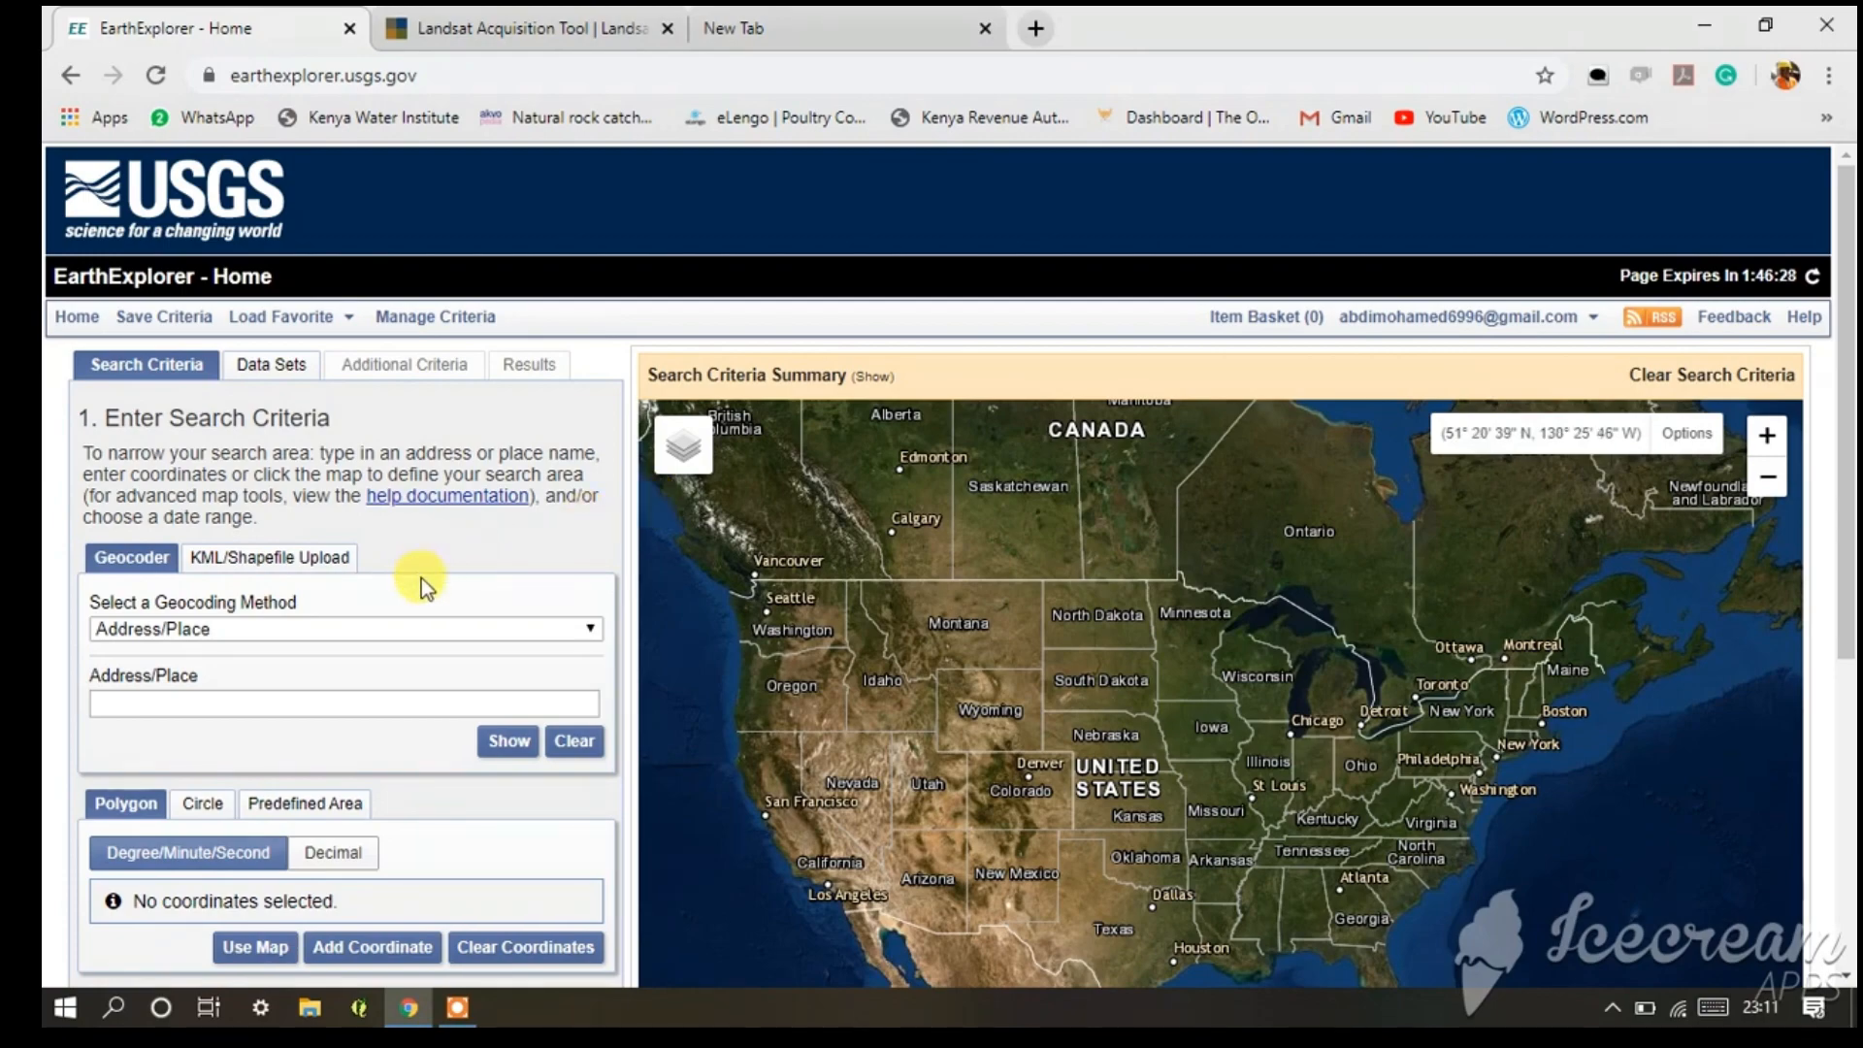
scroll(421, 578, "down", 5)
scroll(421, 578, "up", 5)
left_click(1592, 318)
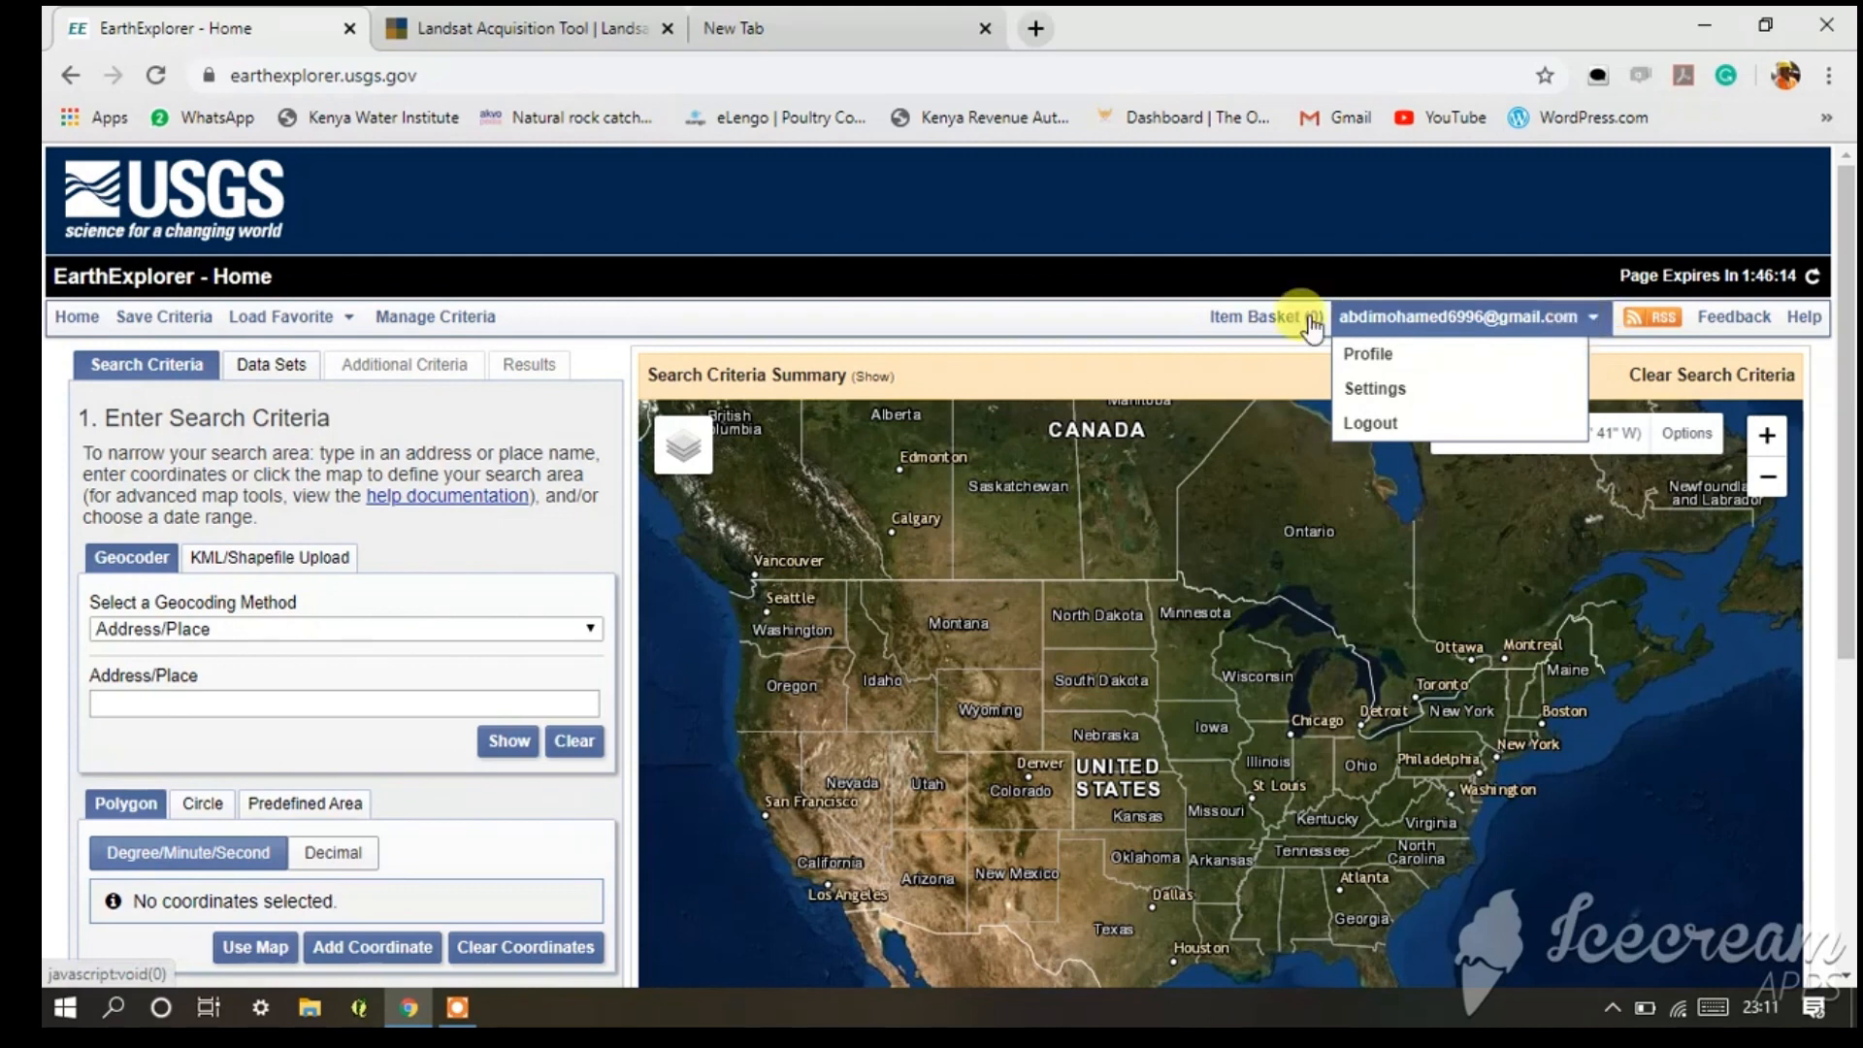
mouse_move(1388, 325)
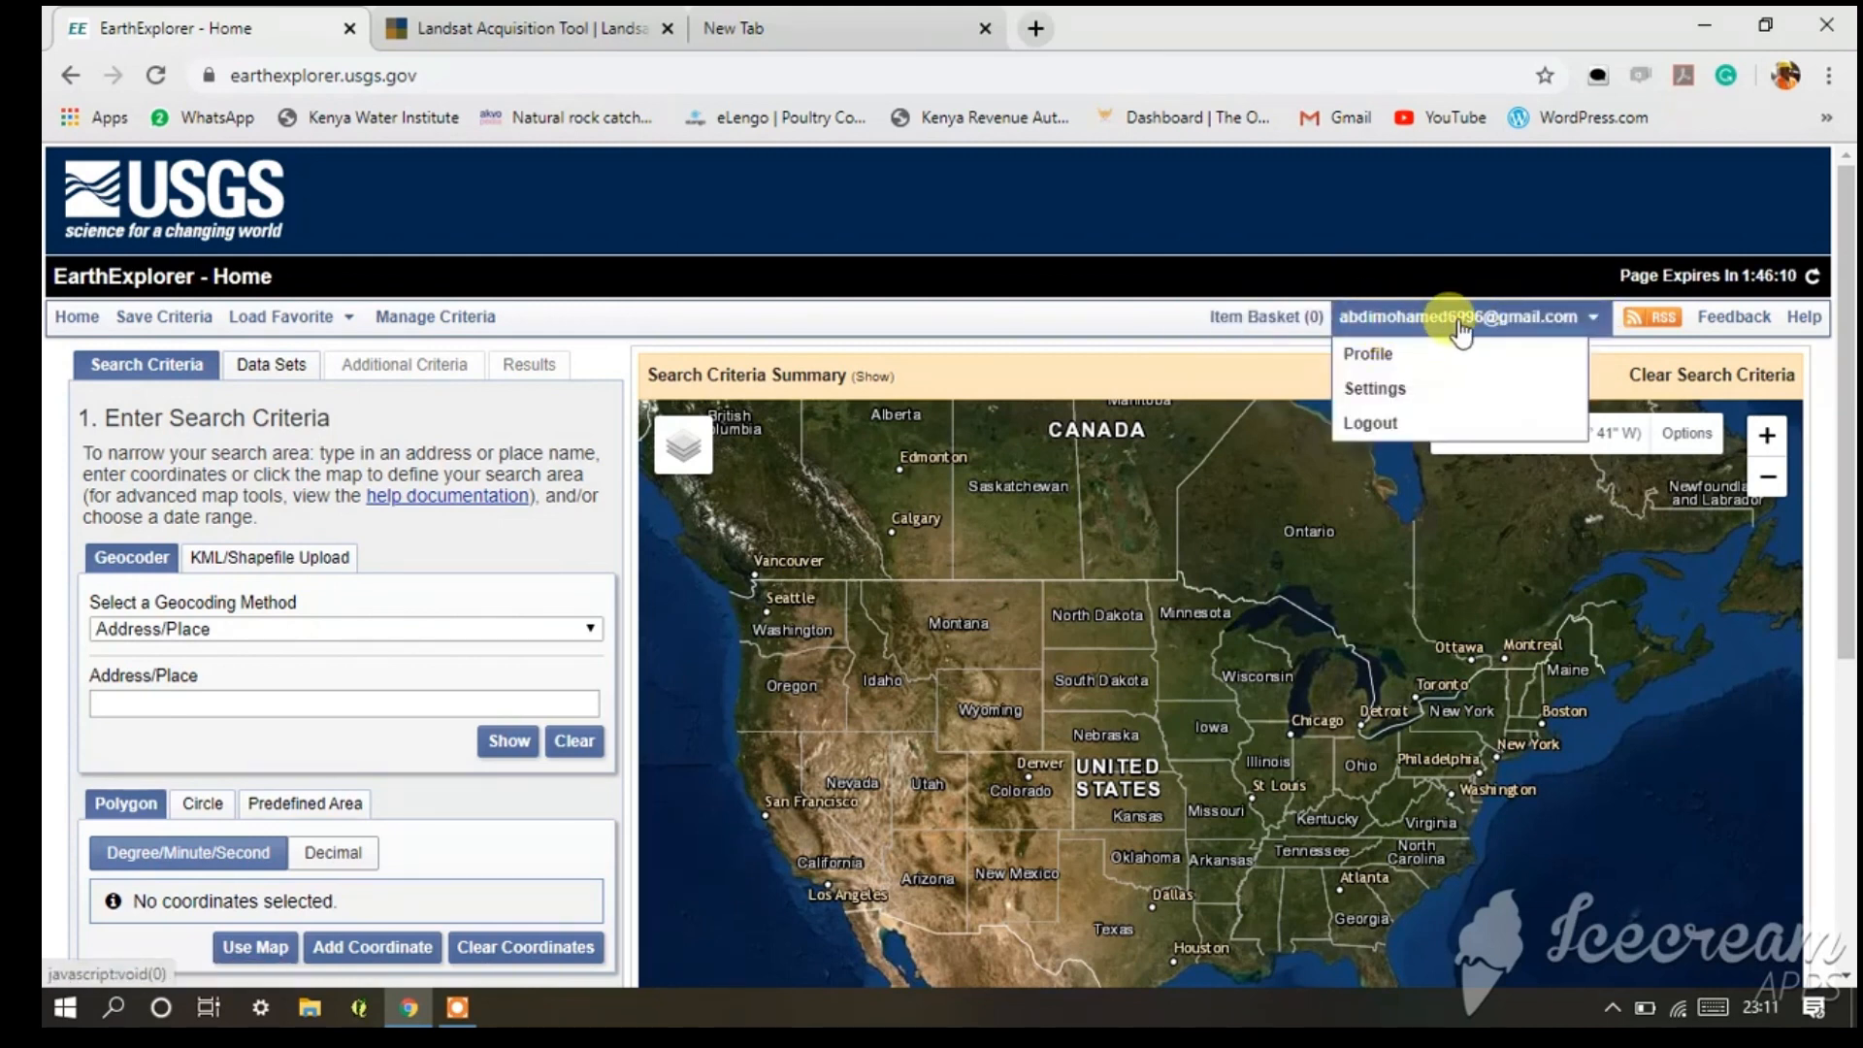
left_click(1452, 437)
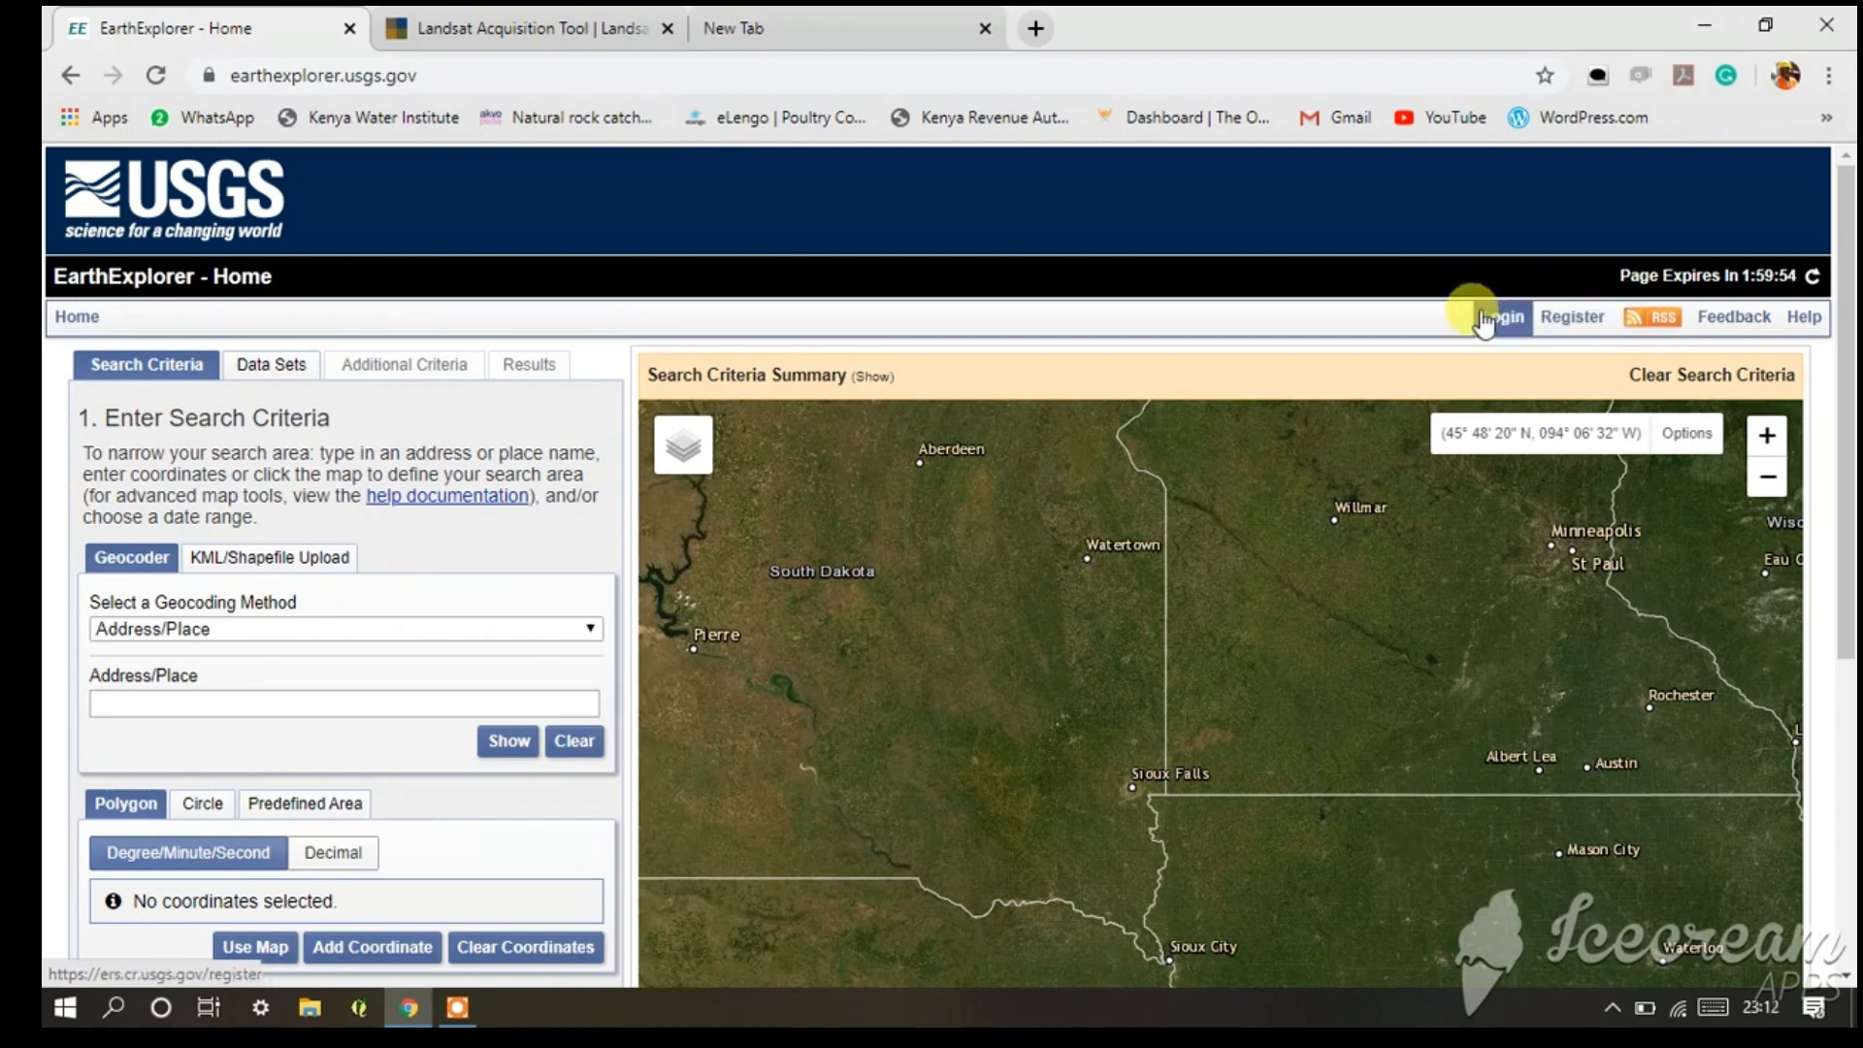
- Open the new user registration form and review its username and password fields and requirements
left_click(1570, 320)
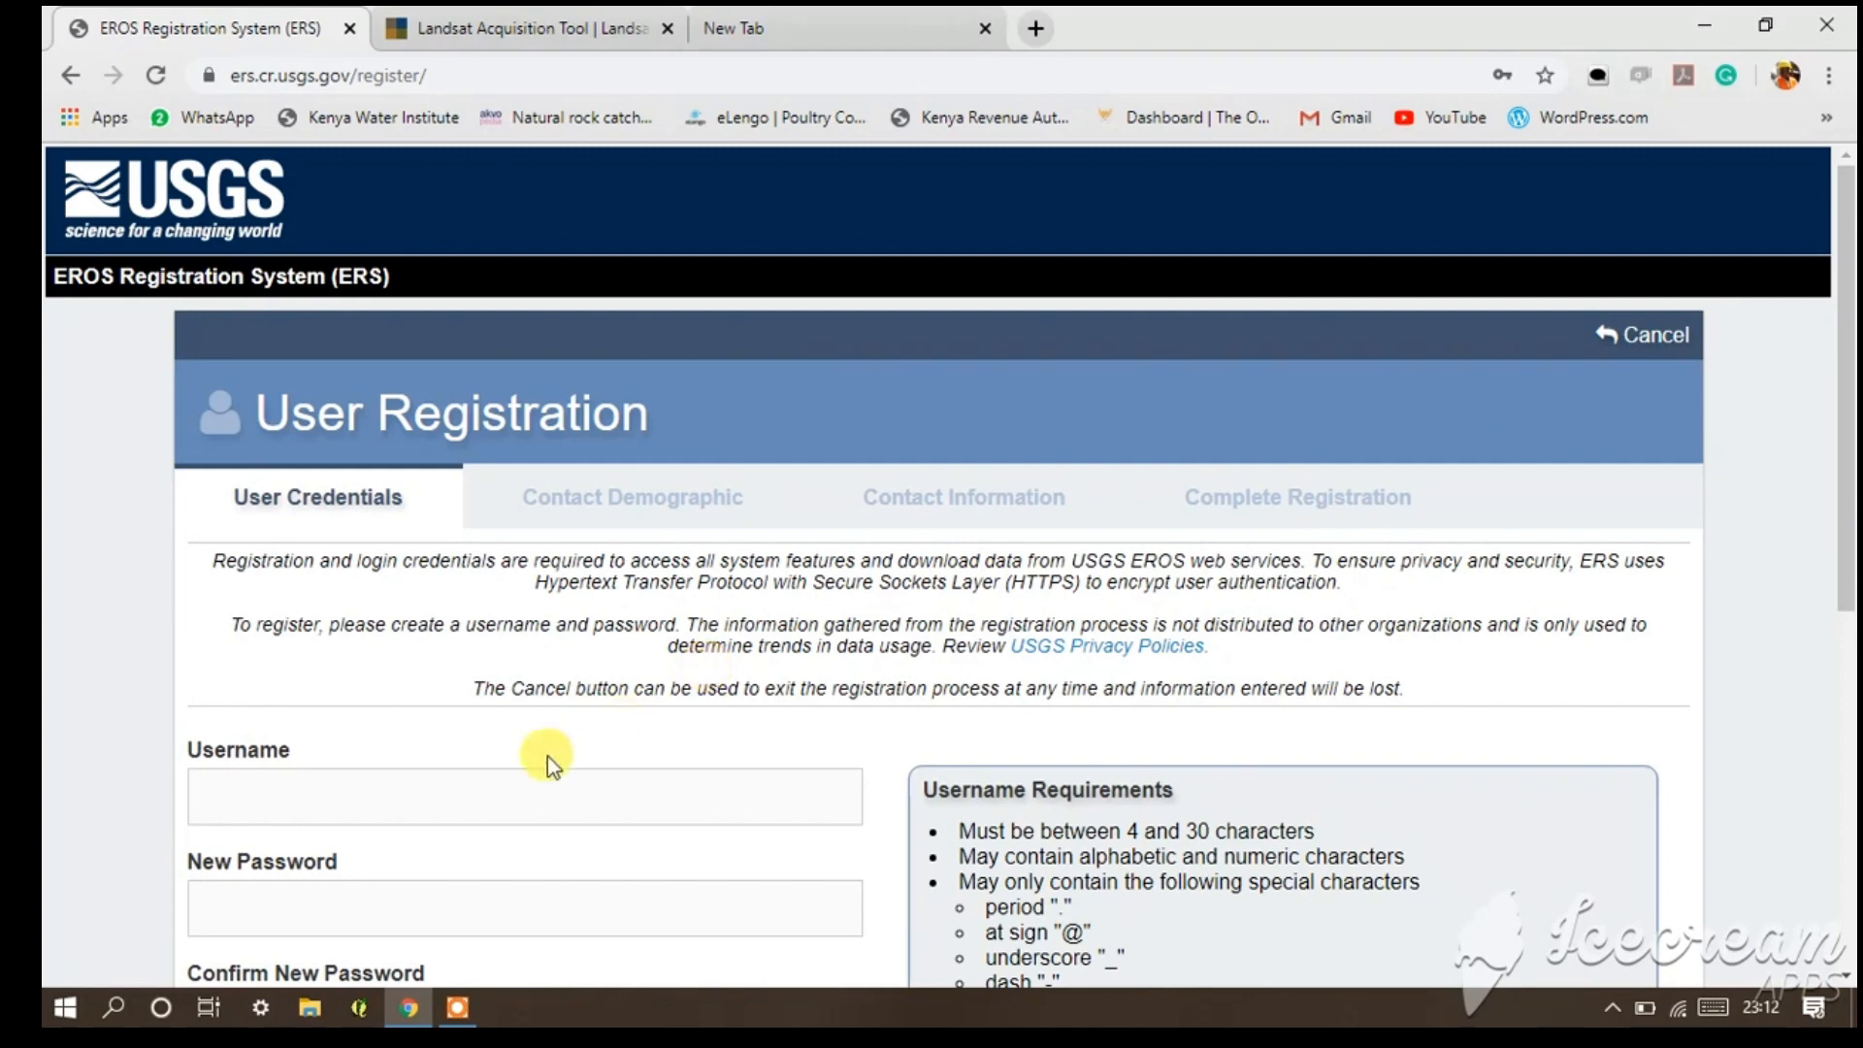
scroll(452, 545, "down", 3)
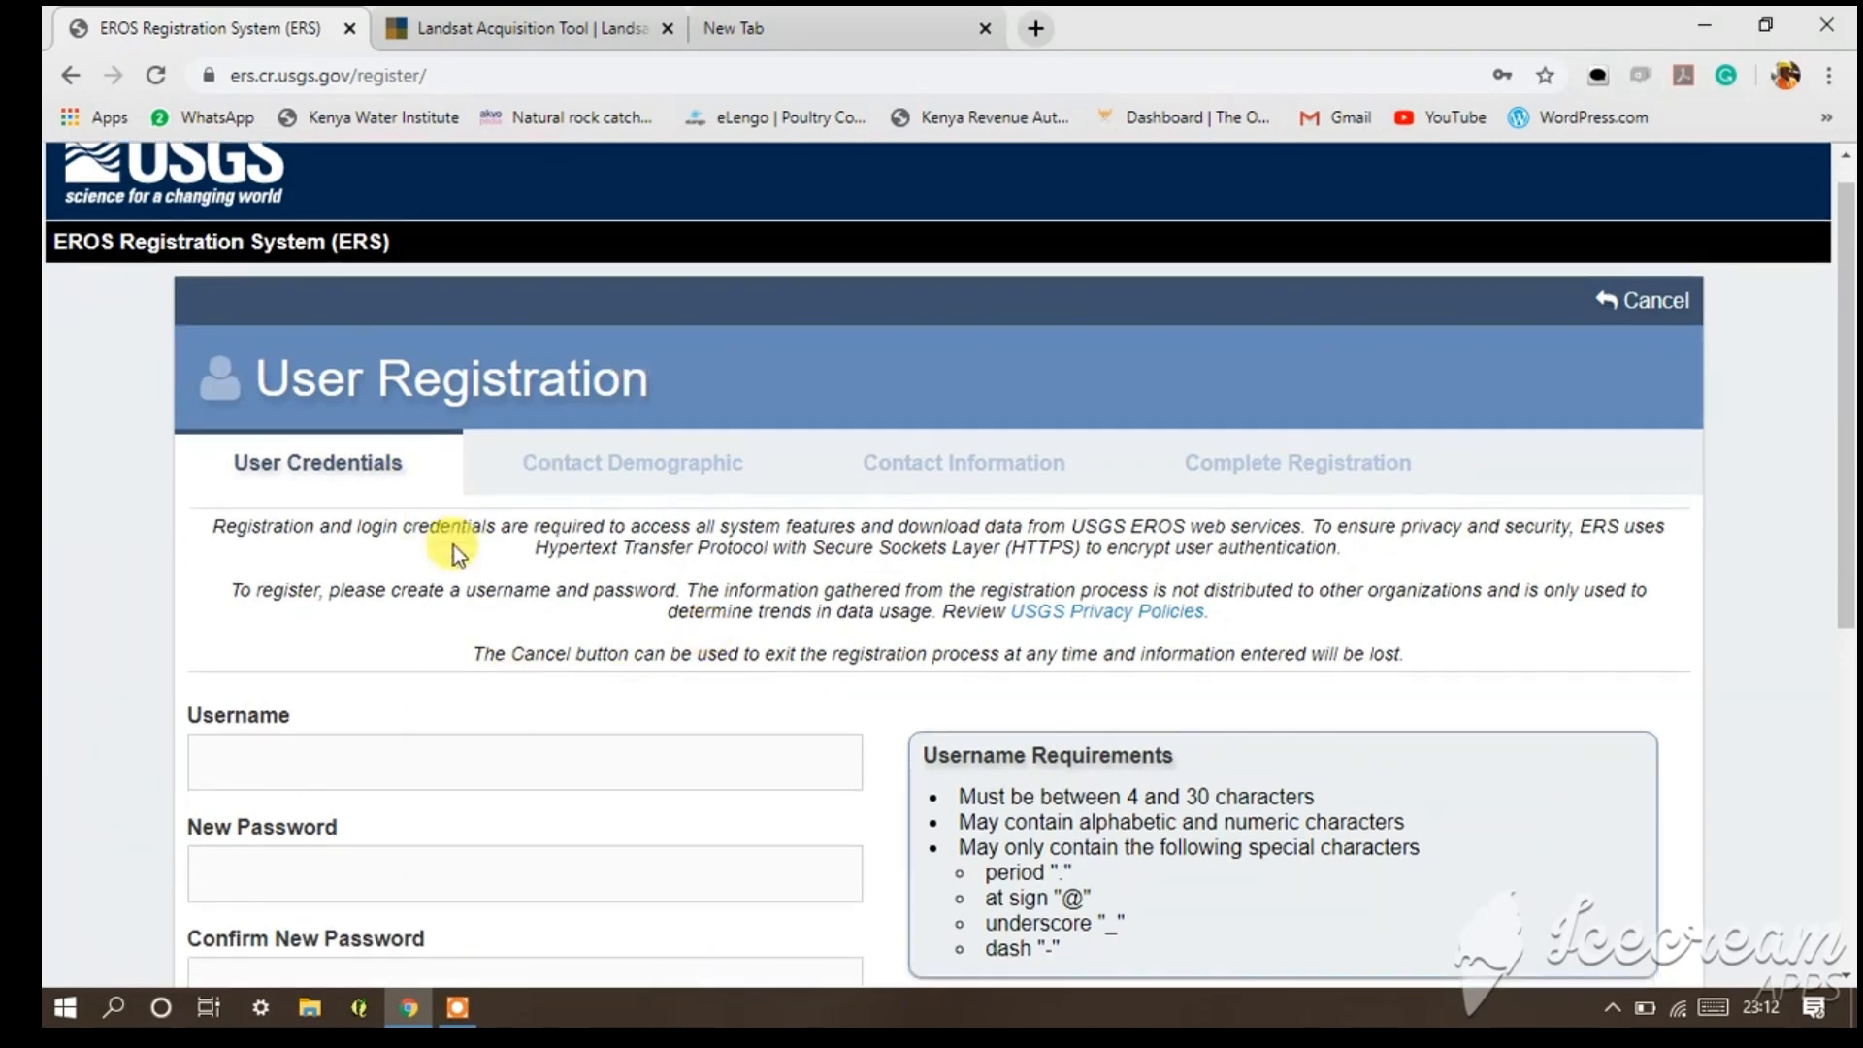
scroll(589, 614, "up", 3)
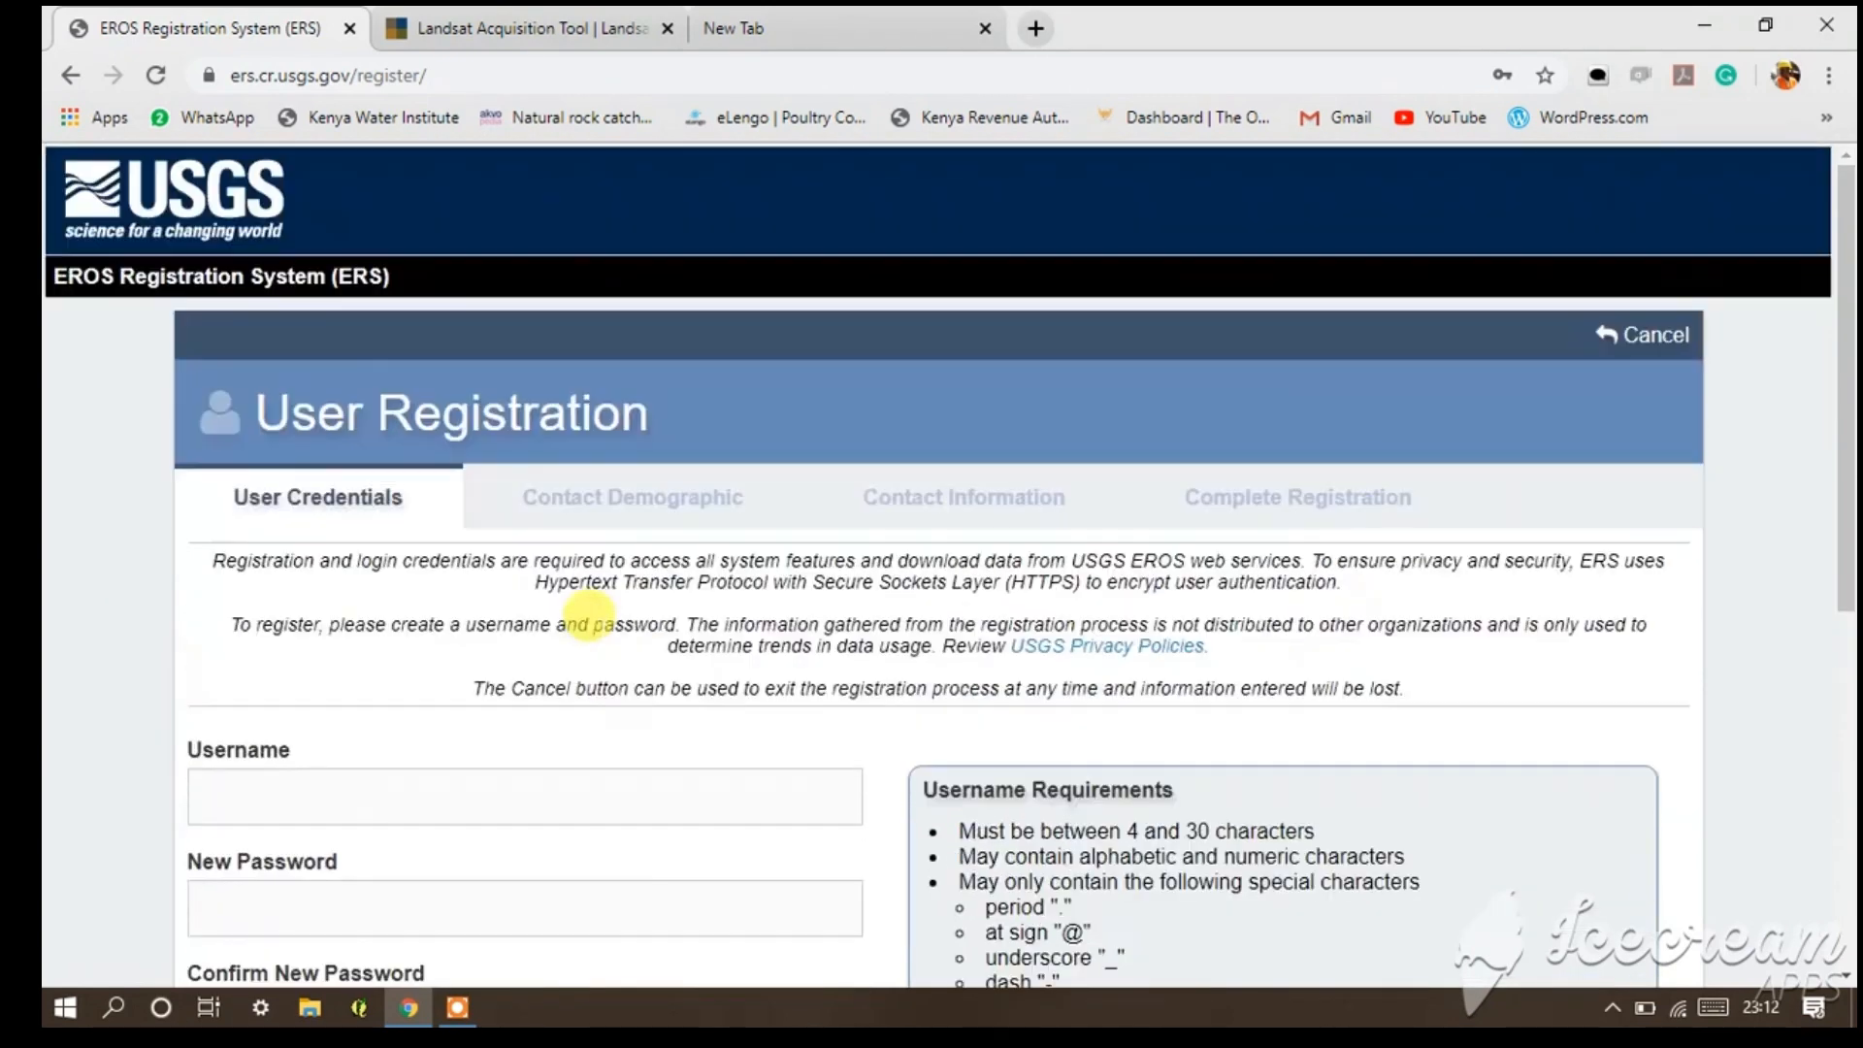
scroll(594, 615, "down", 3)
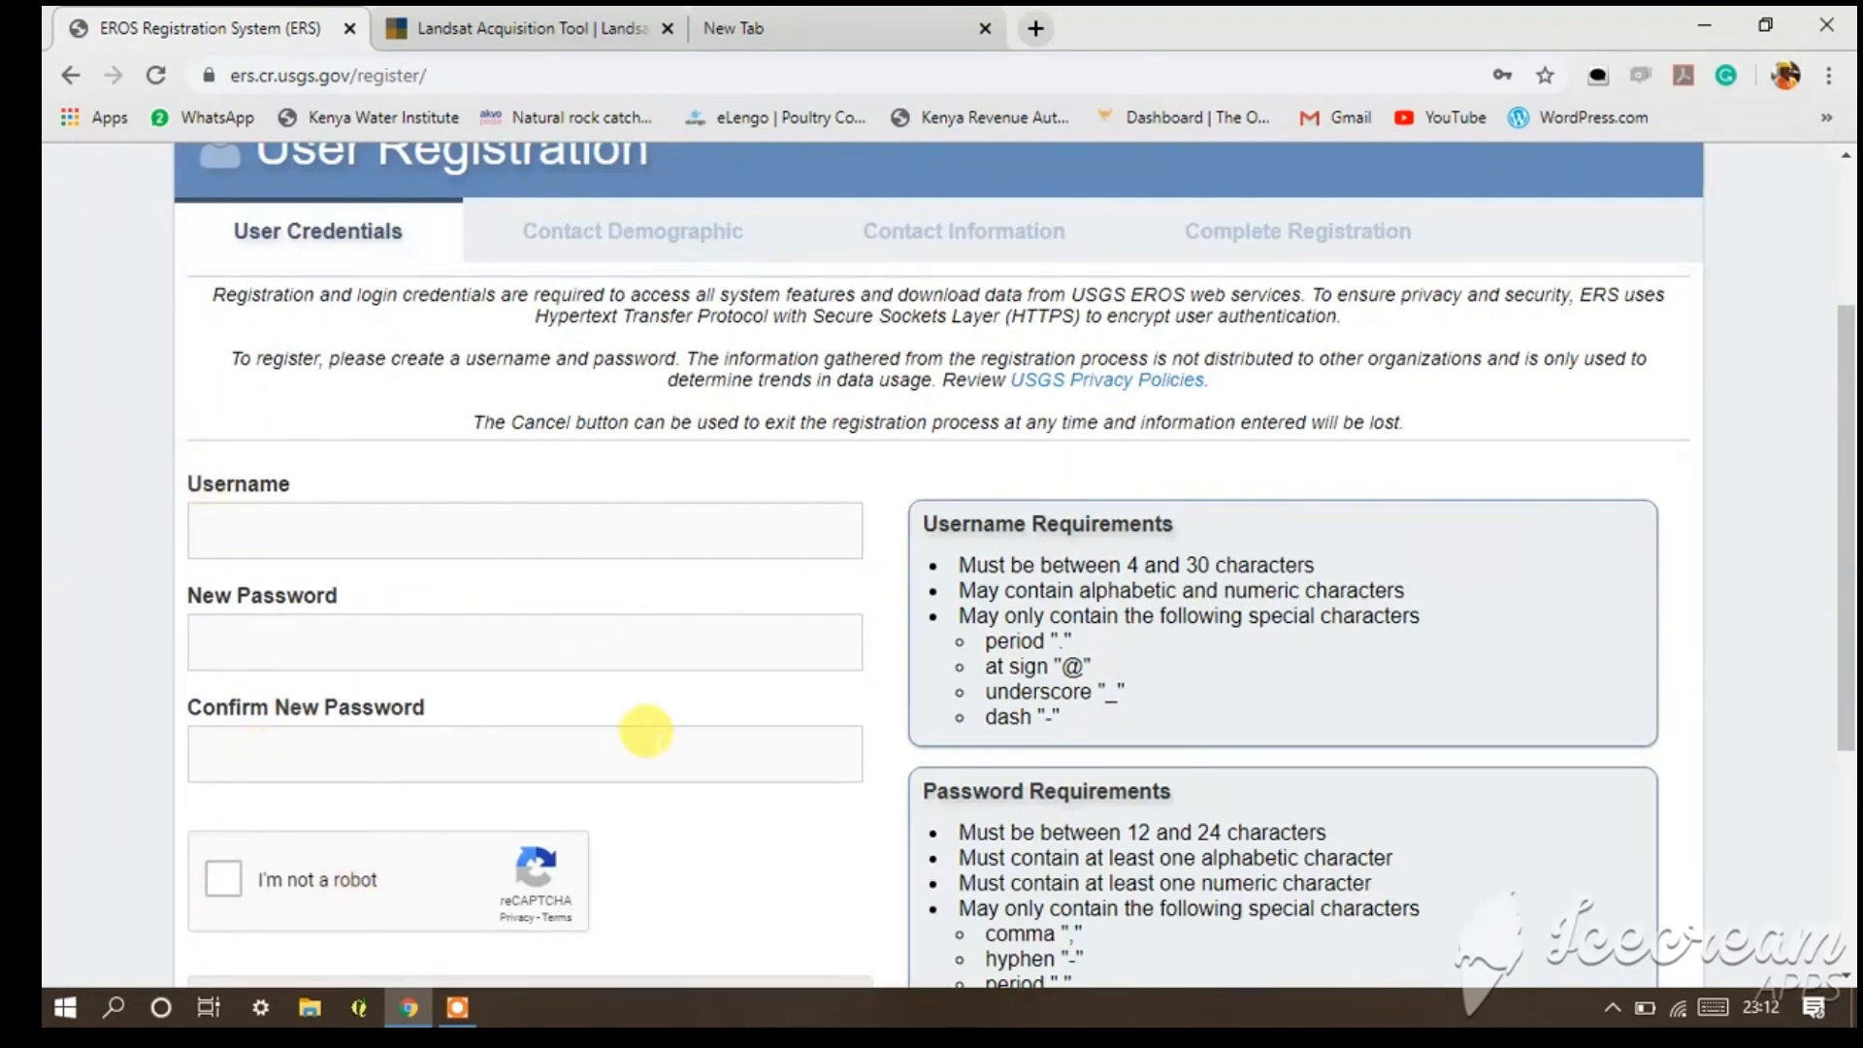
scroll(679, 732, "down", 3)
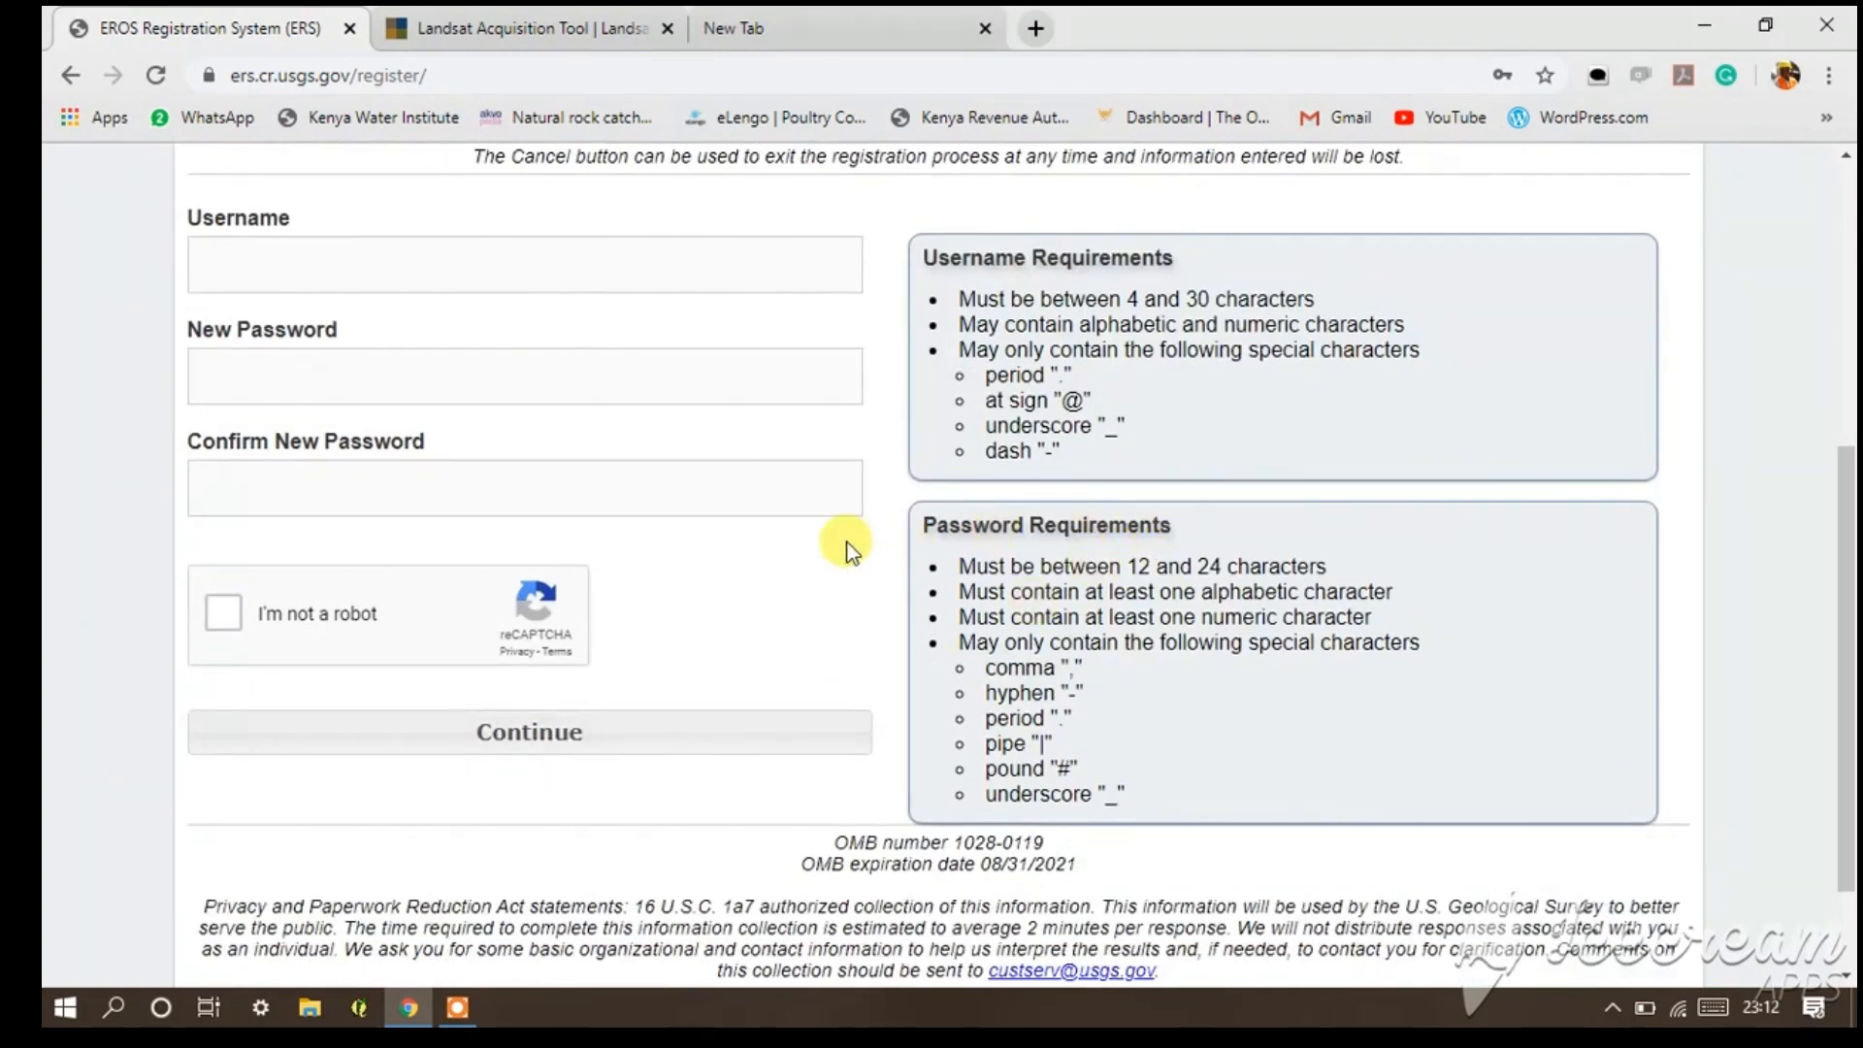
scroll(845, 541, "up", 4)
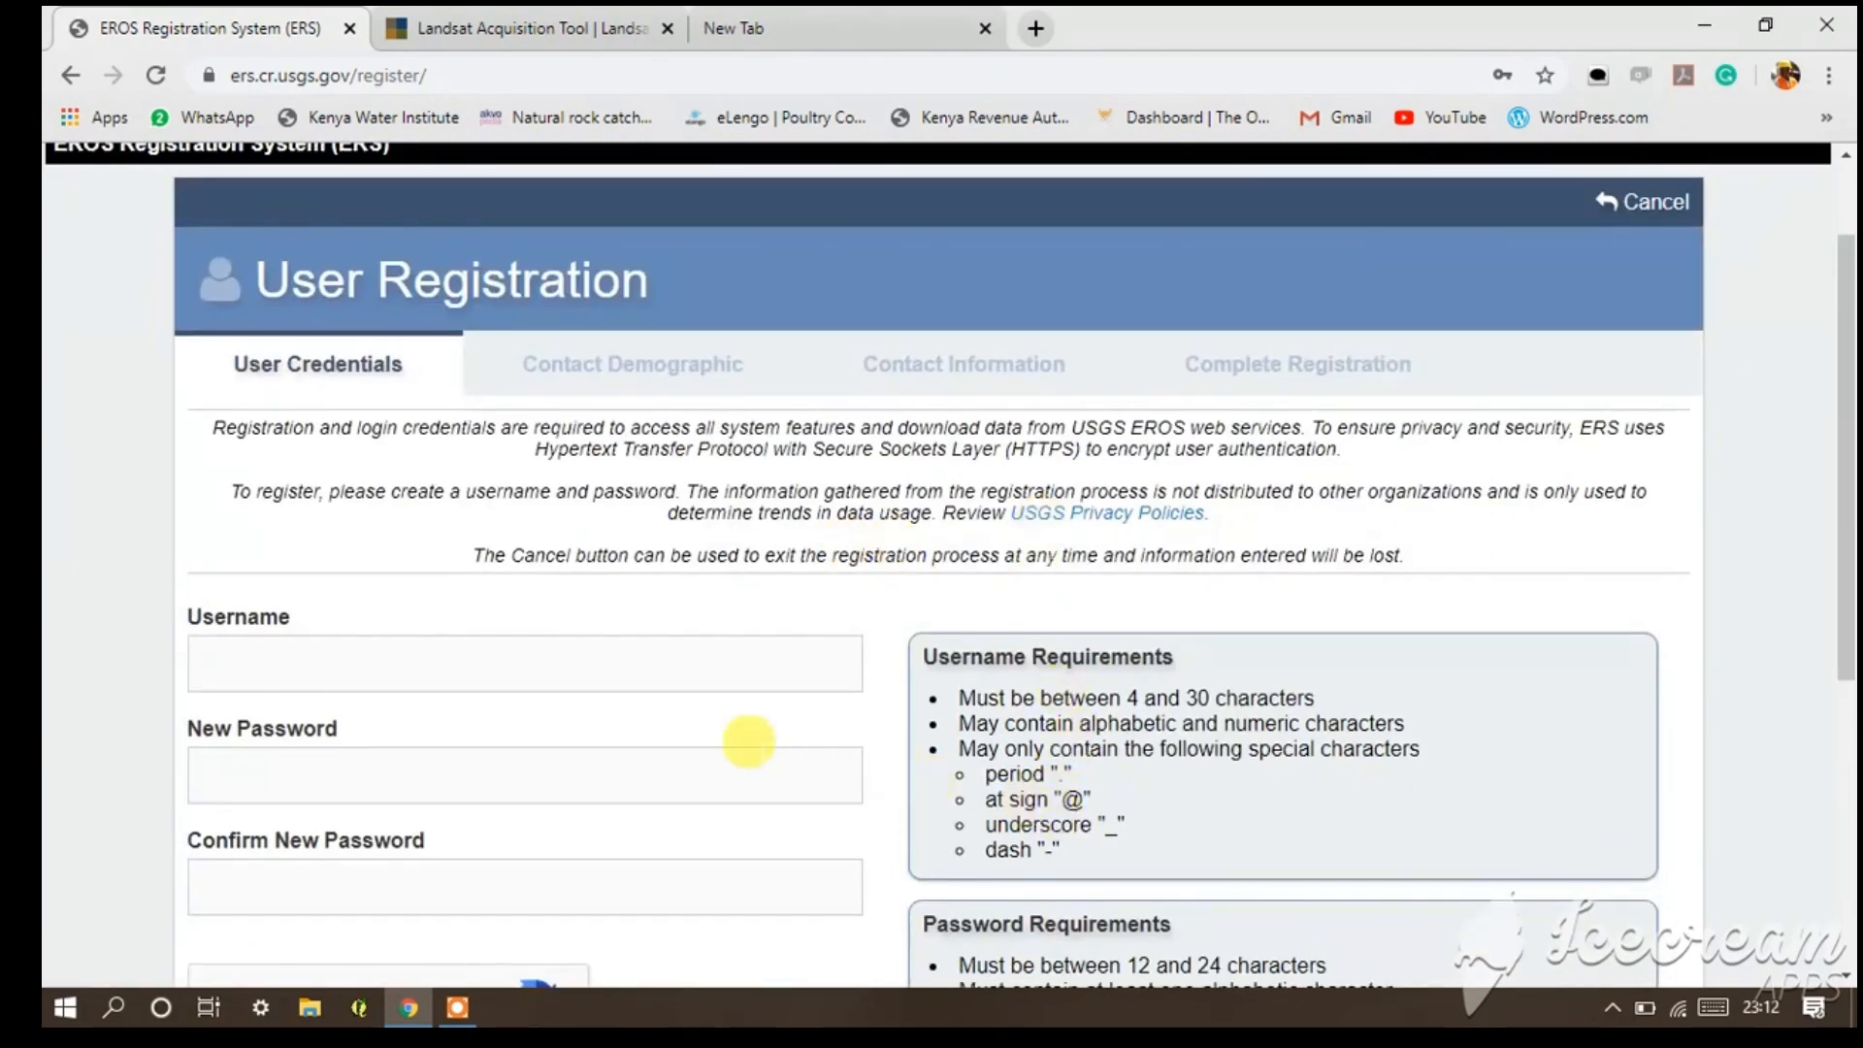
scroll(633, 725, "down", 1)
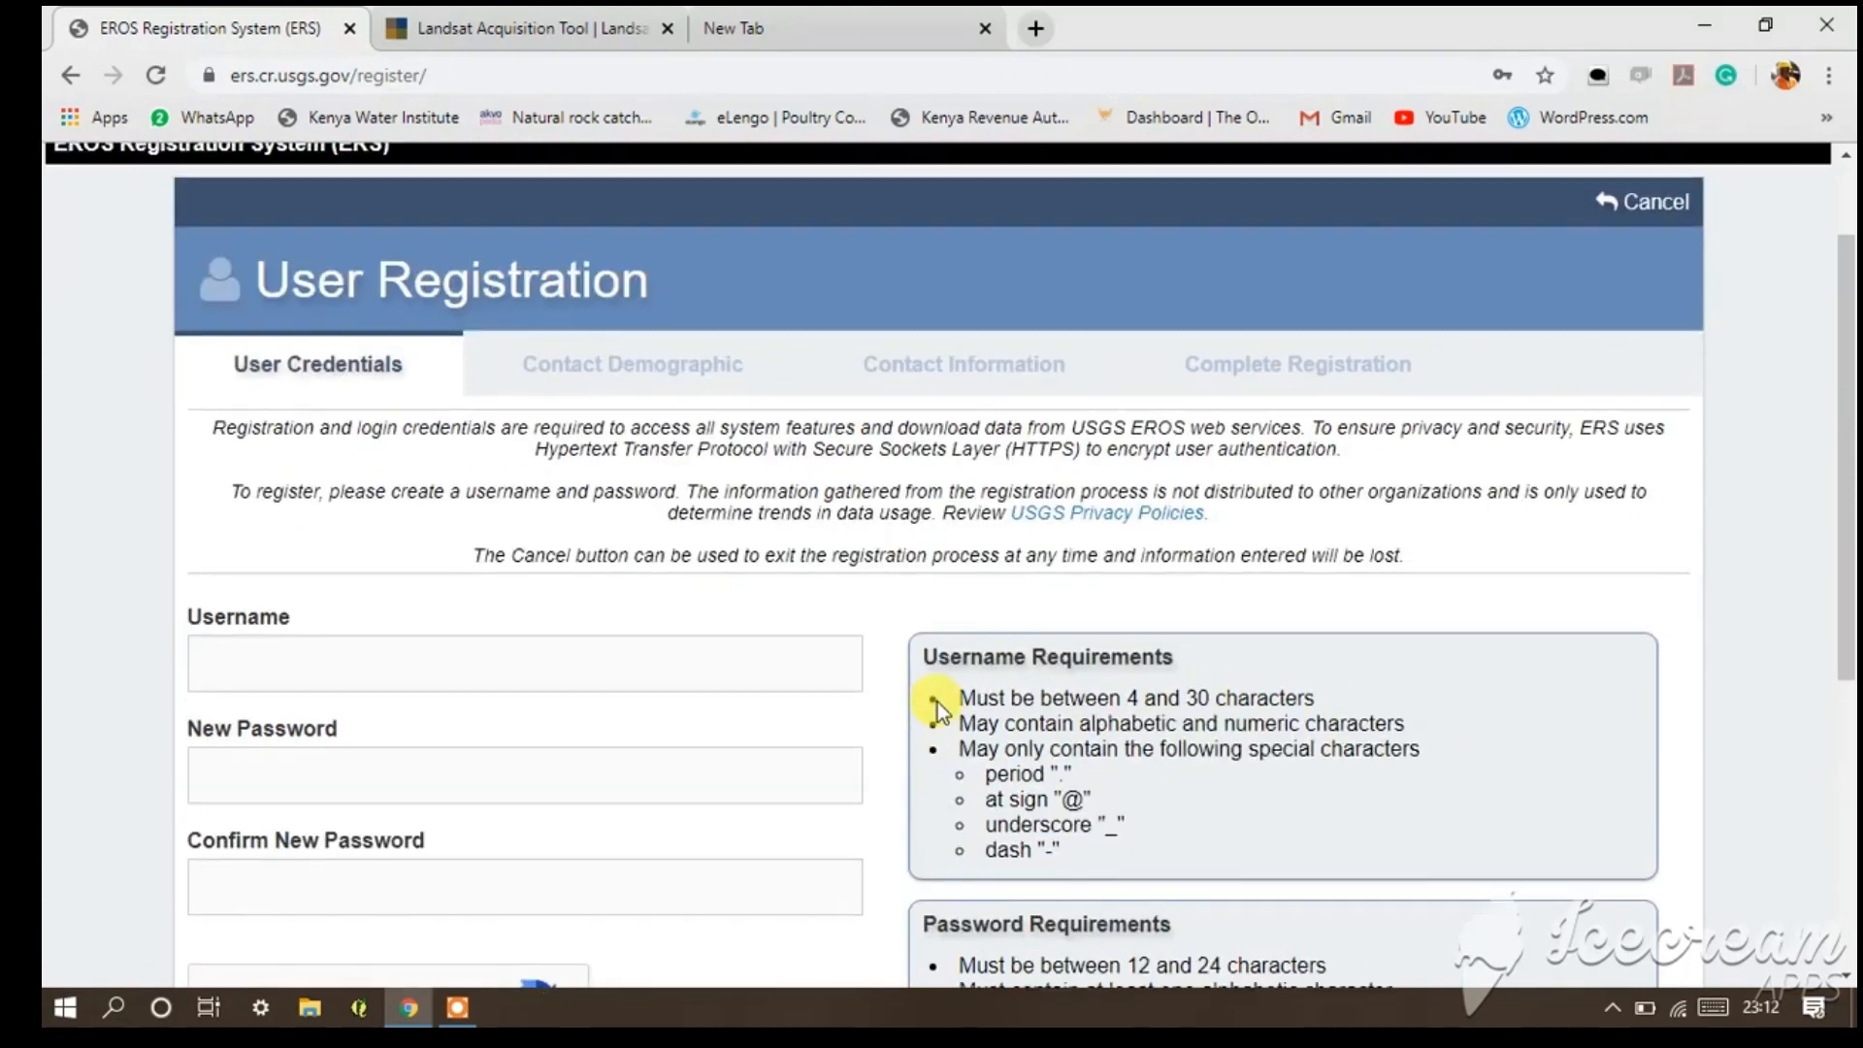
scroll(916, 702, "up", 2)
scroll(807, 730, "down", 1)
scroll(807, 729, "down", 3)
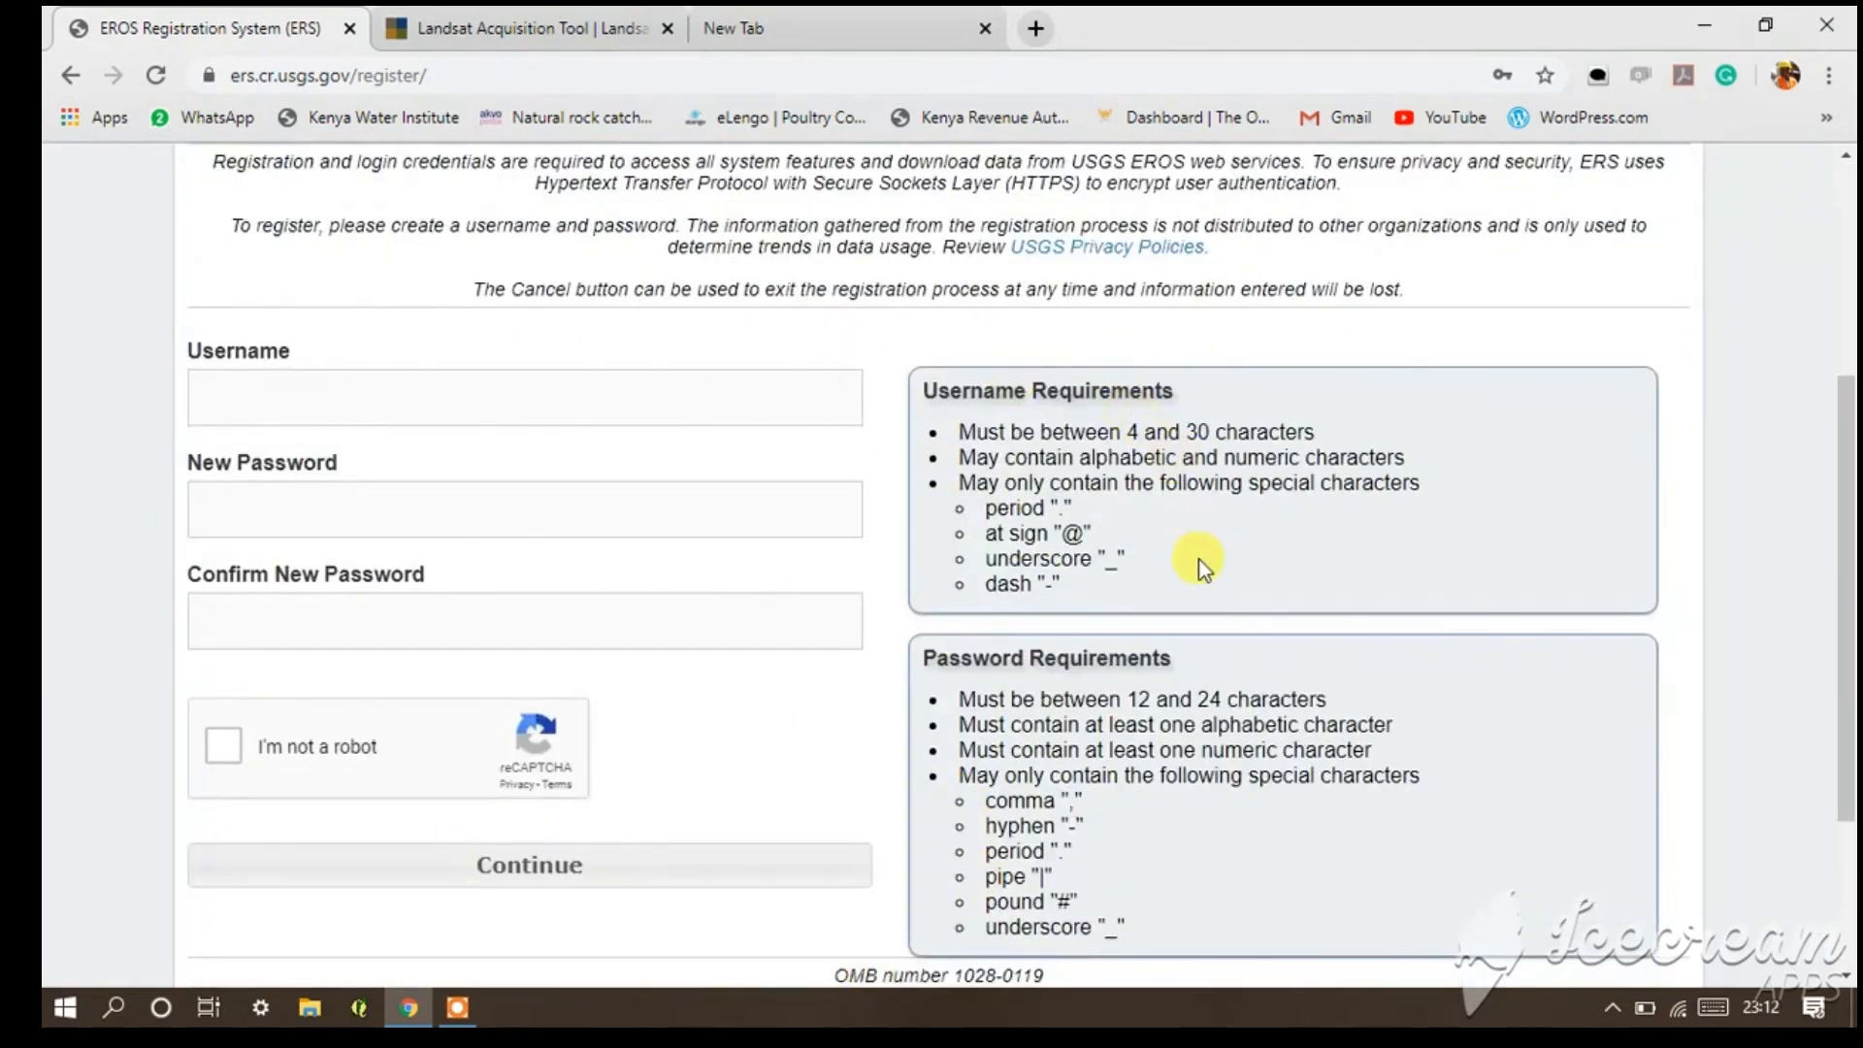
scroll(894, 672, "up", 1)
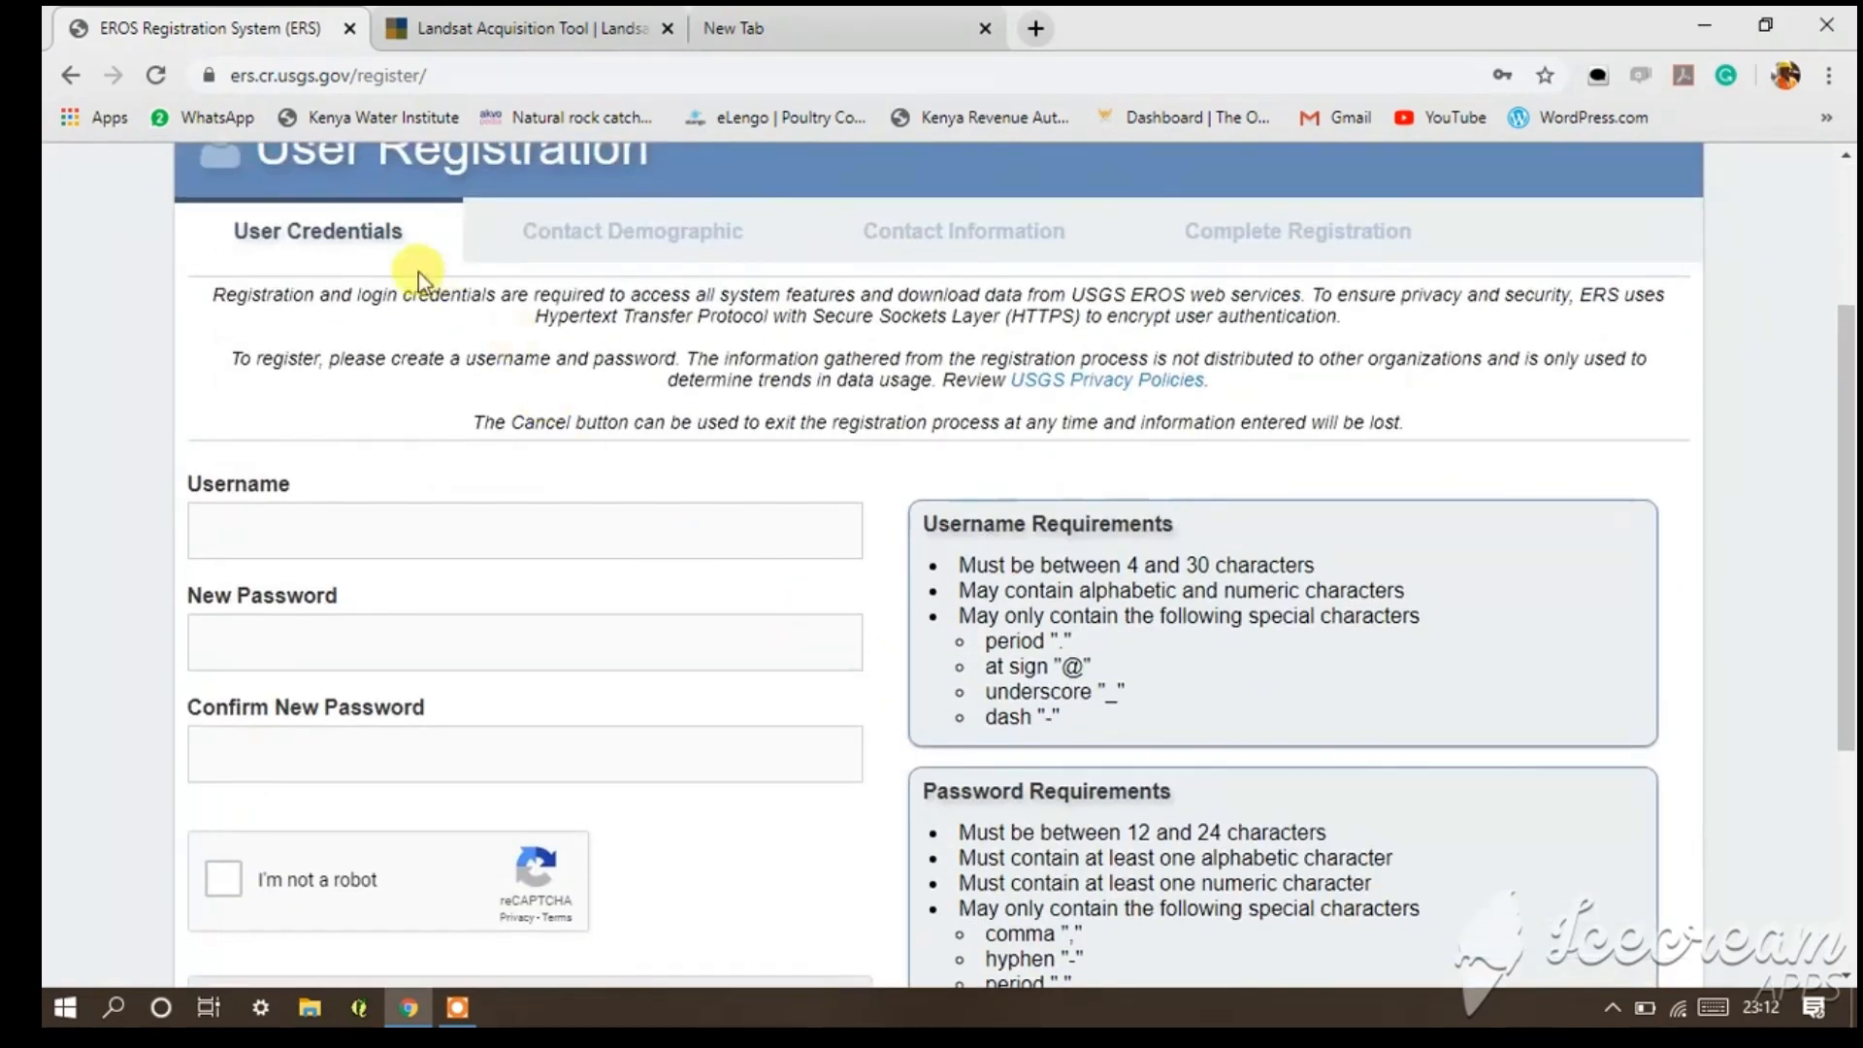
- Return to the EarthExplorer home page and sign in with the saved account username and password
left_click(66, 85)
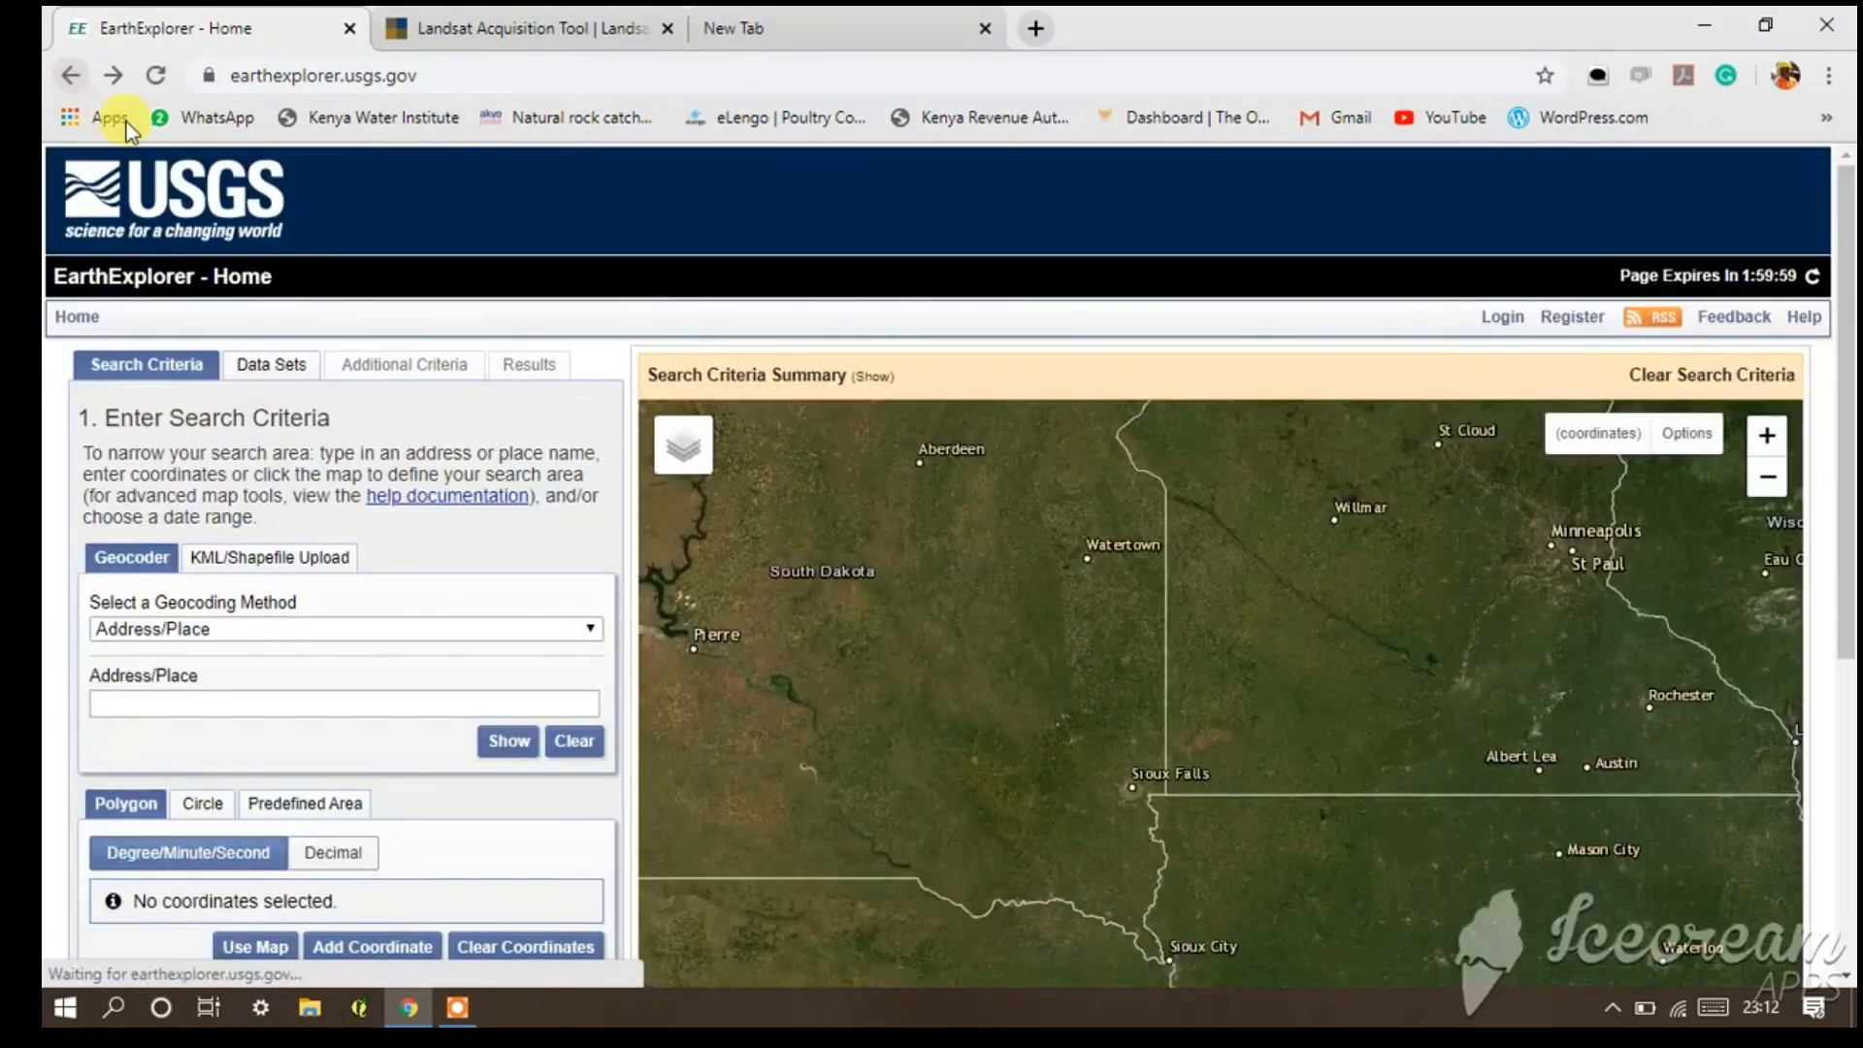
left_click(1514, 333)
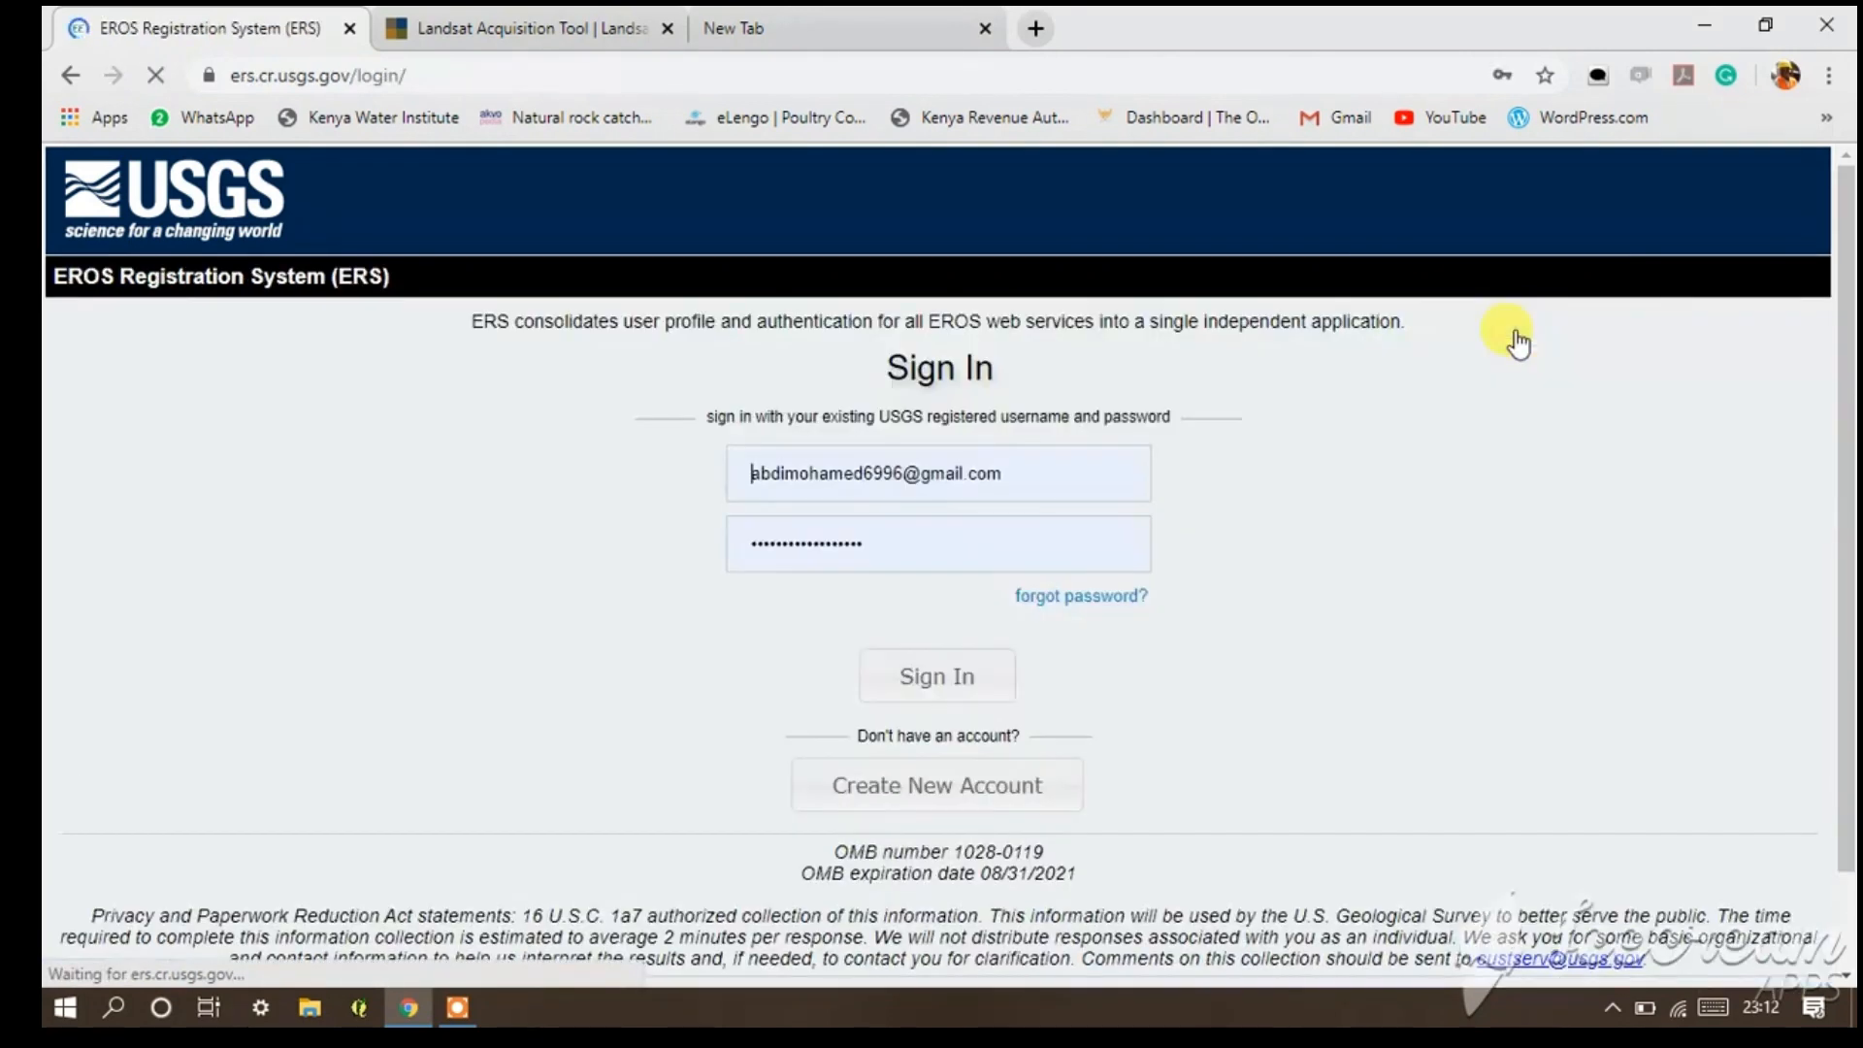
left_click(1056, 472)
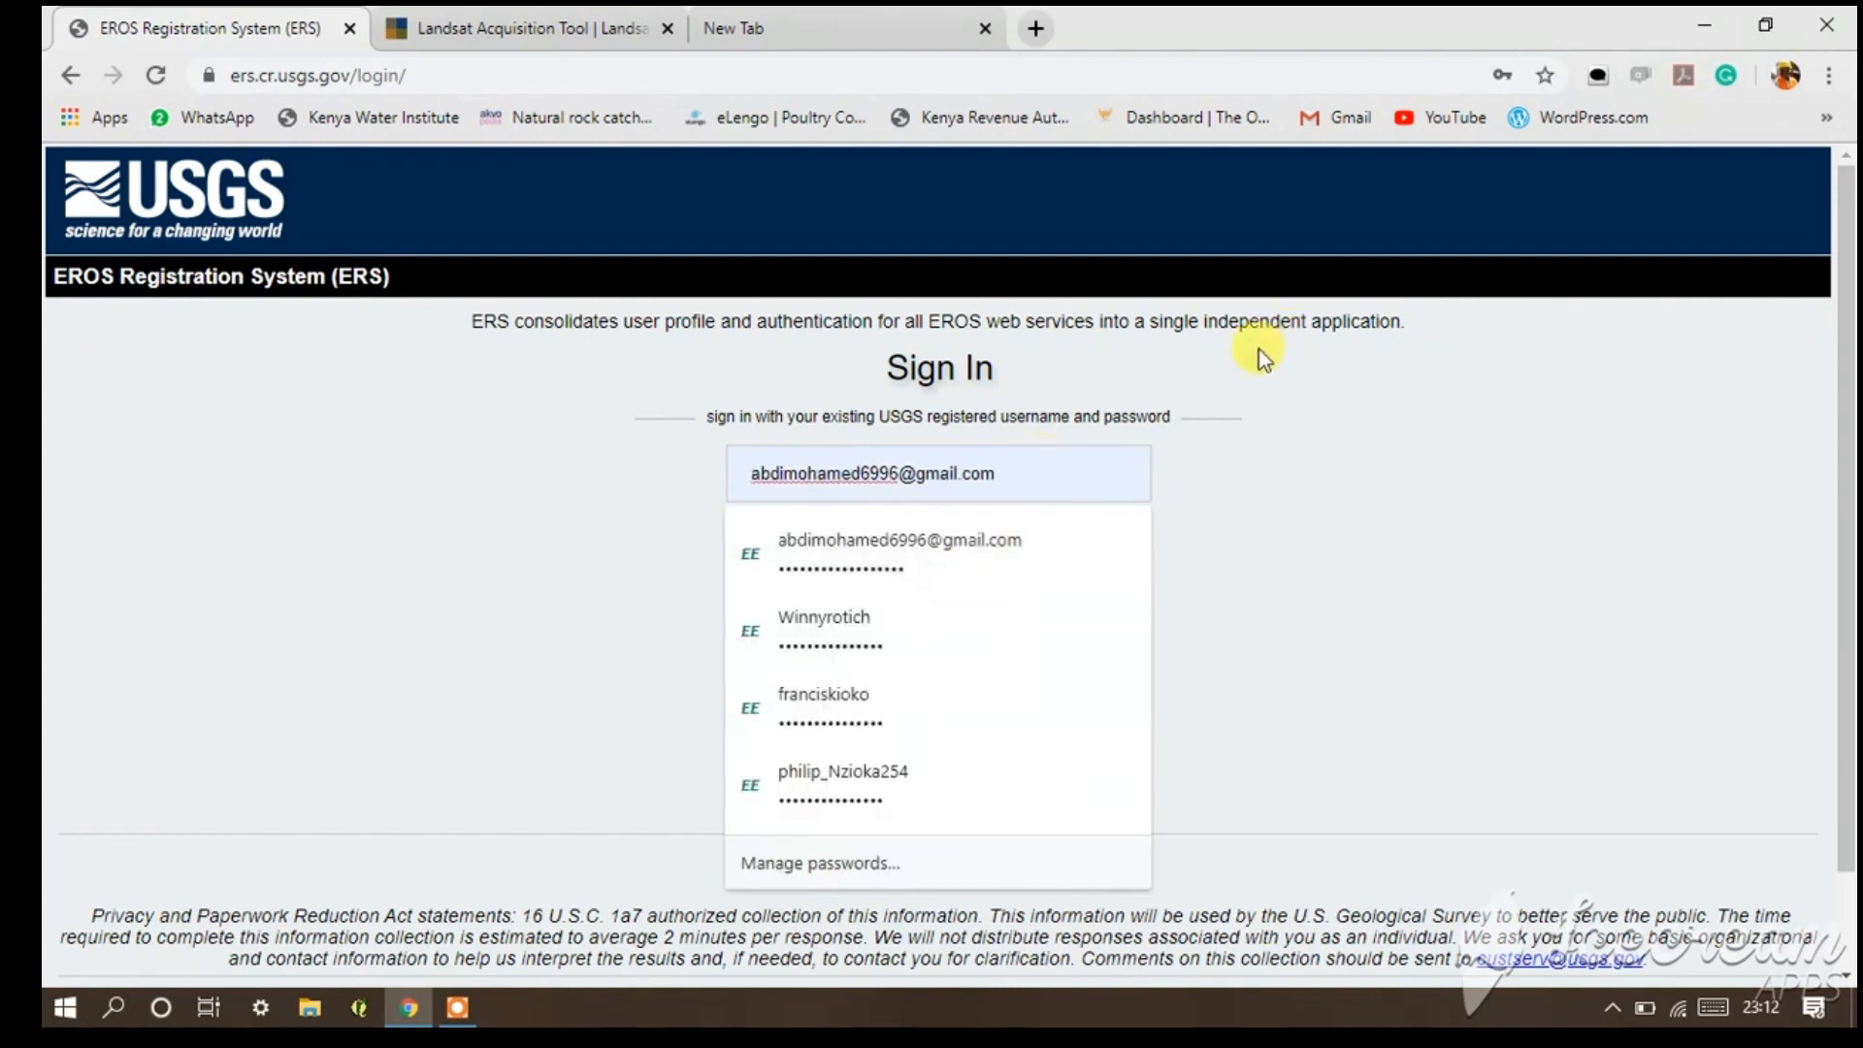
left_click(866, 568)
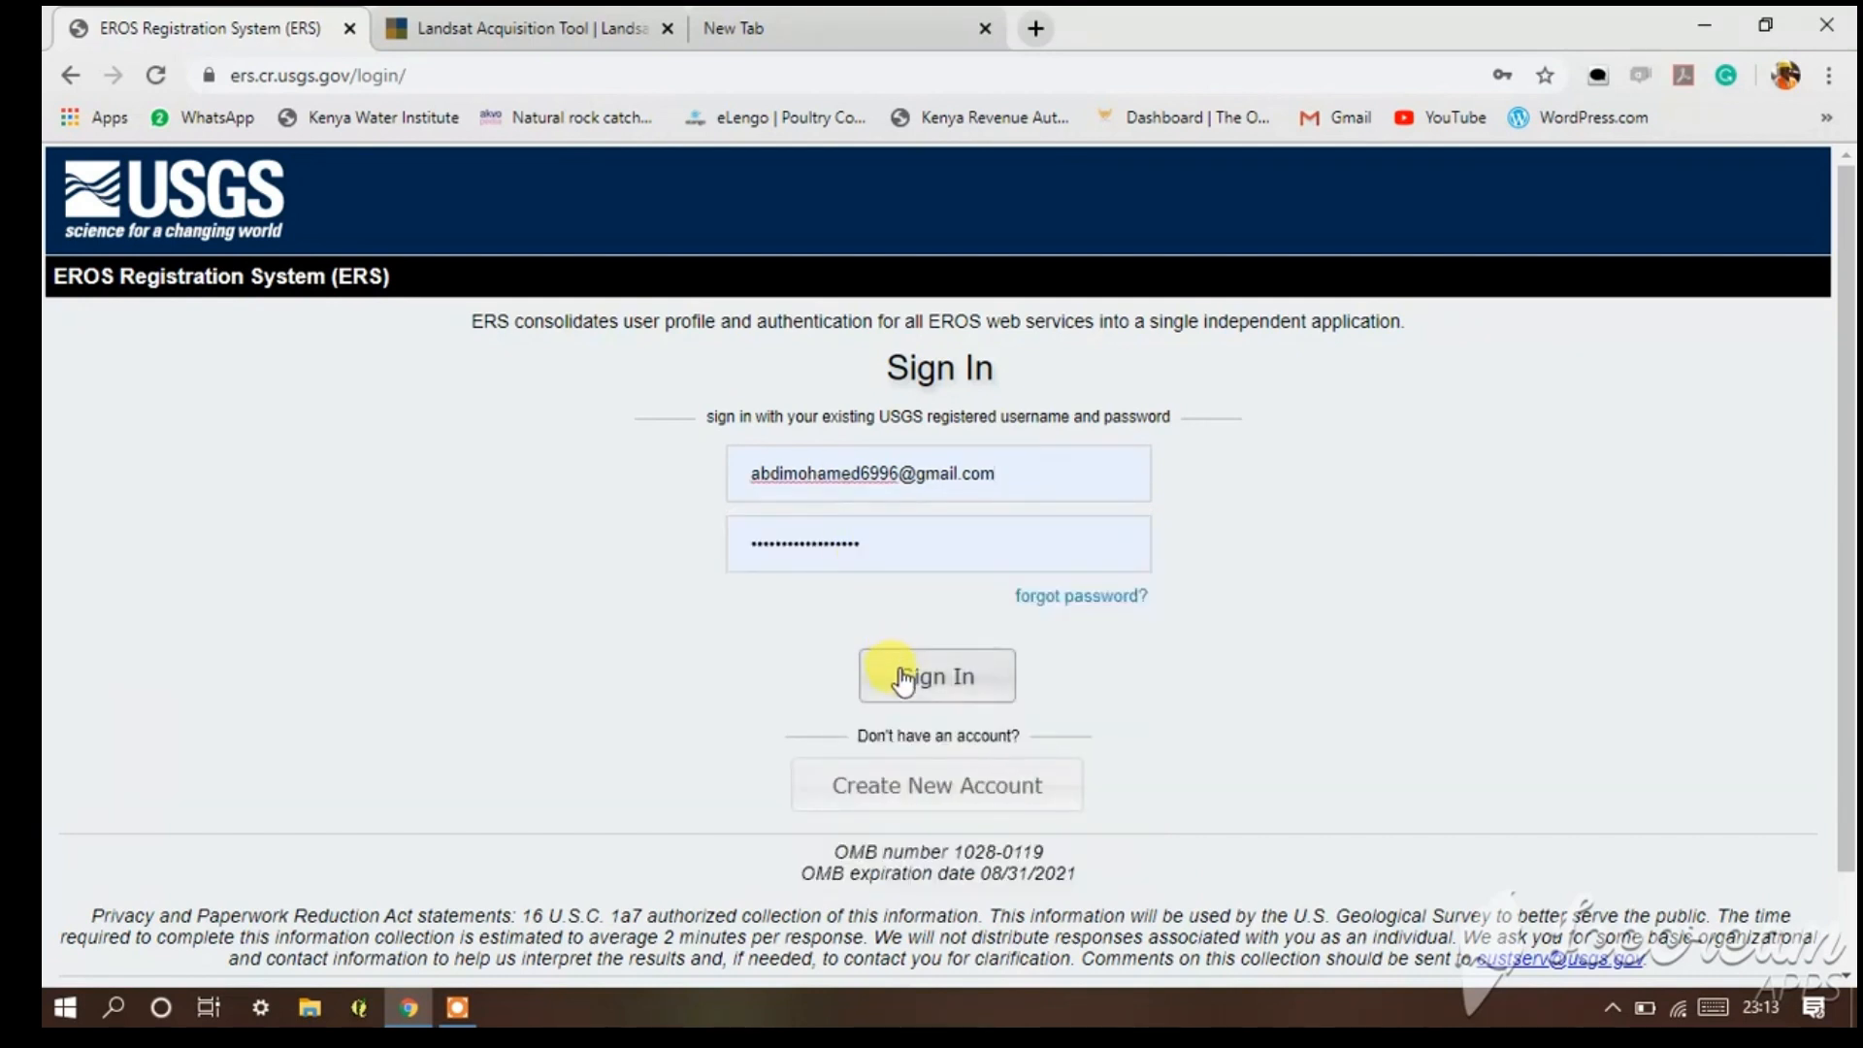
left_click(903, 682)
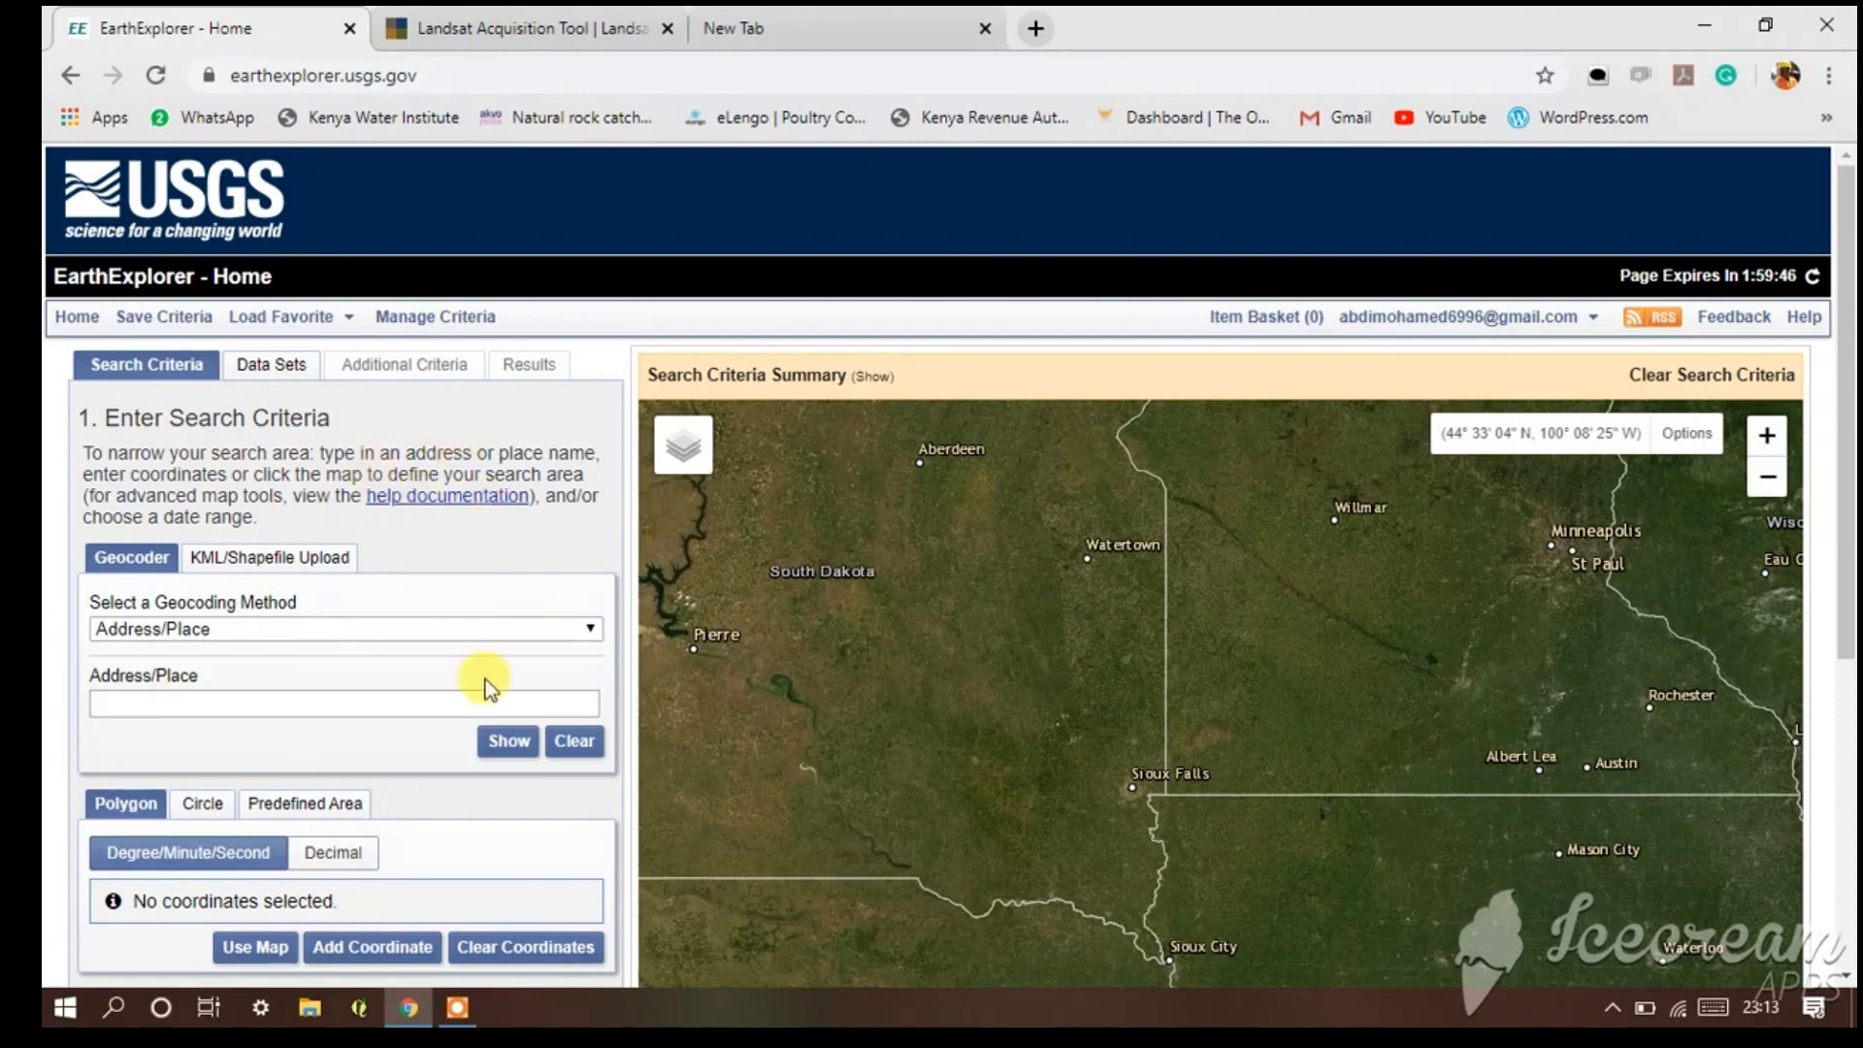
- Set the geocoding method in the search criteria to Path/Row
scroll(348, 440, "down", 1)
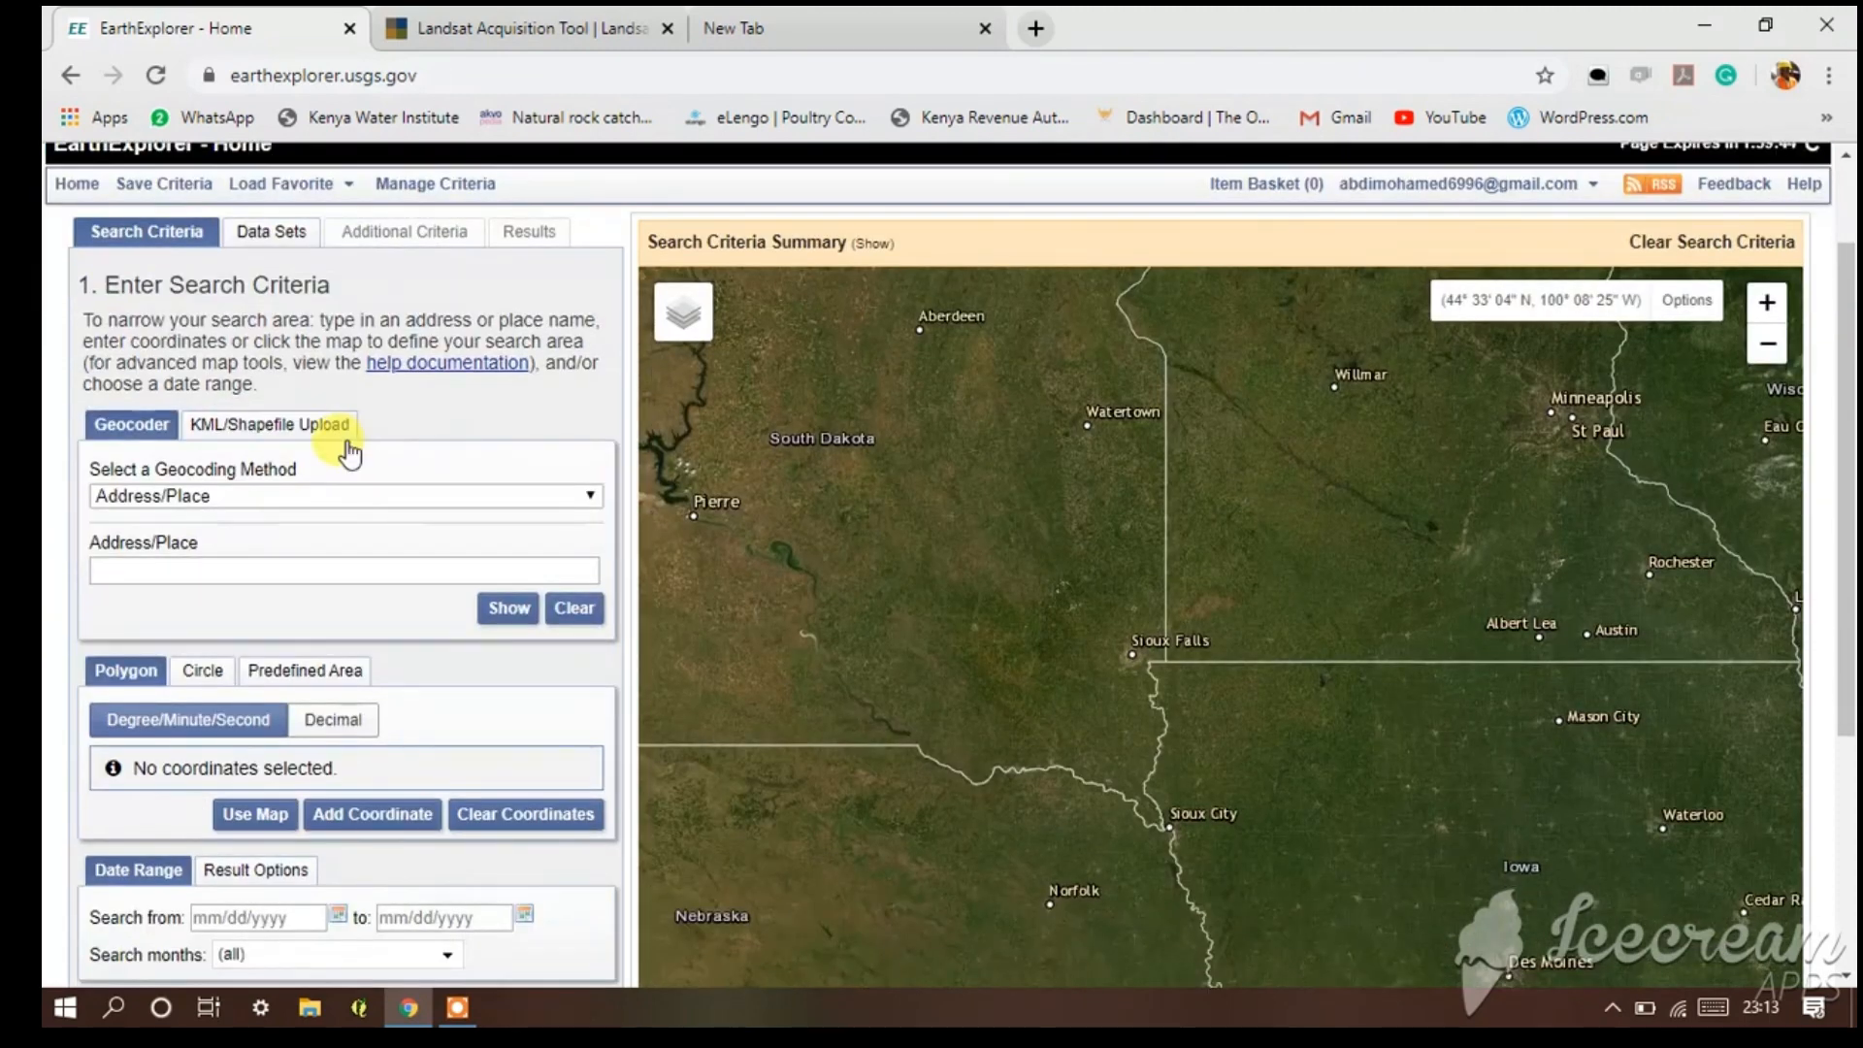
scroll(345, 446, "up", 1)
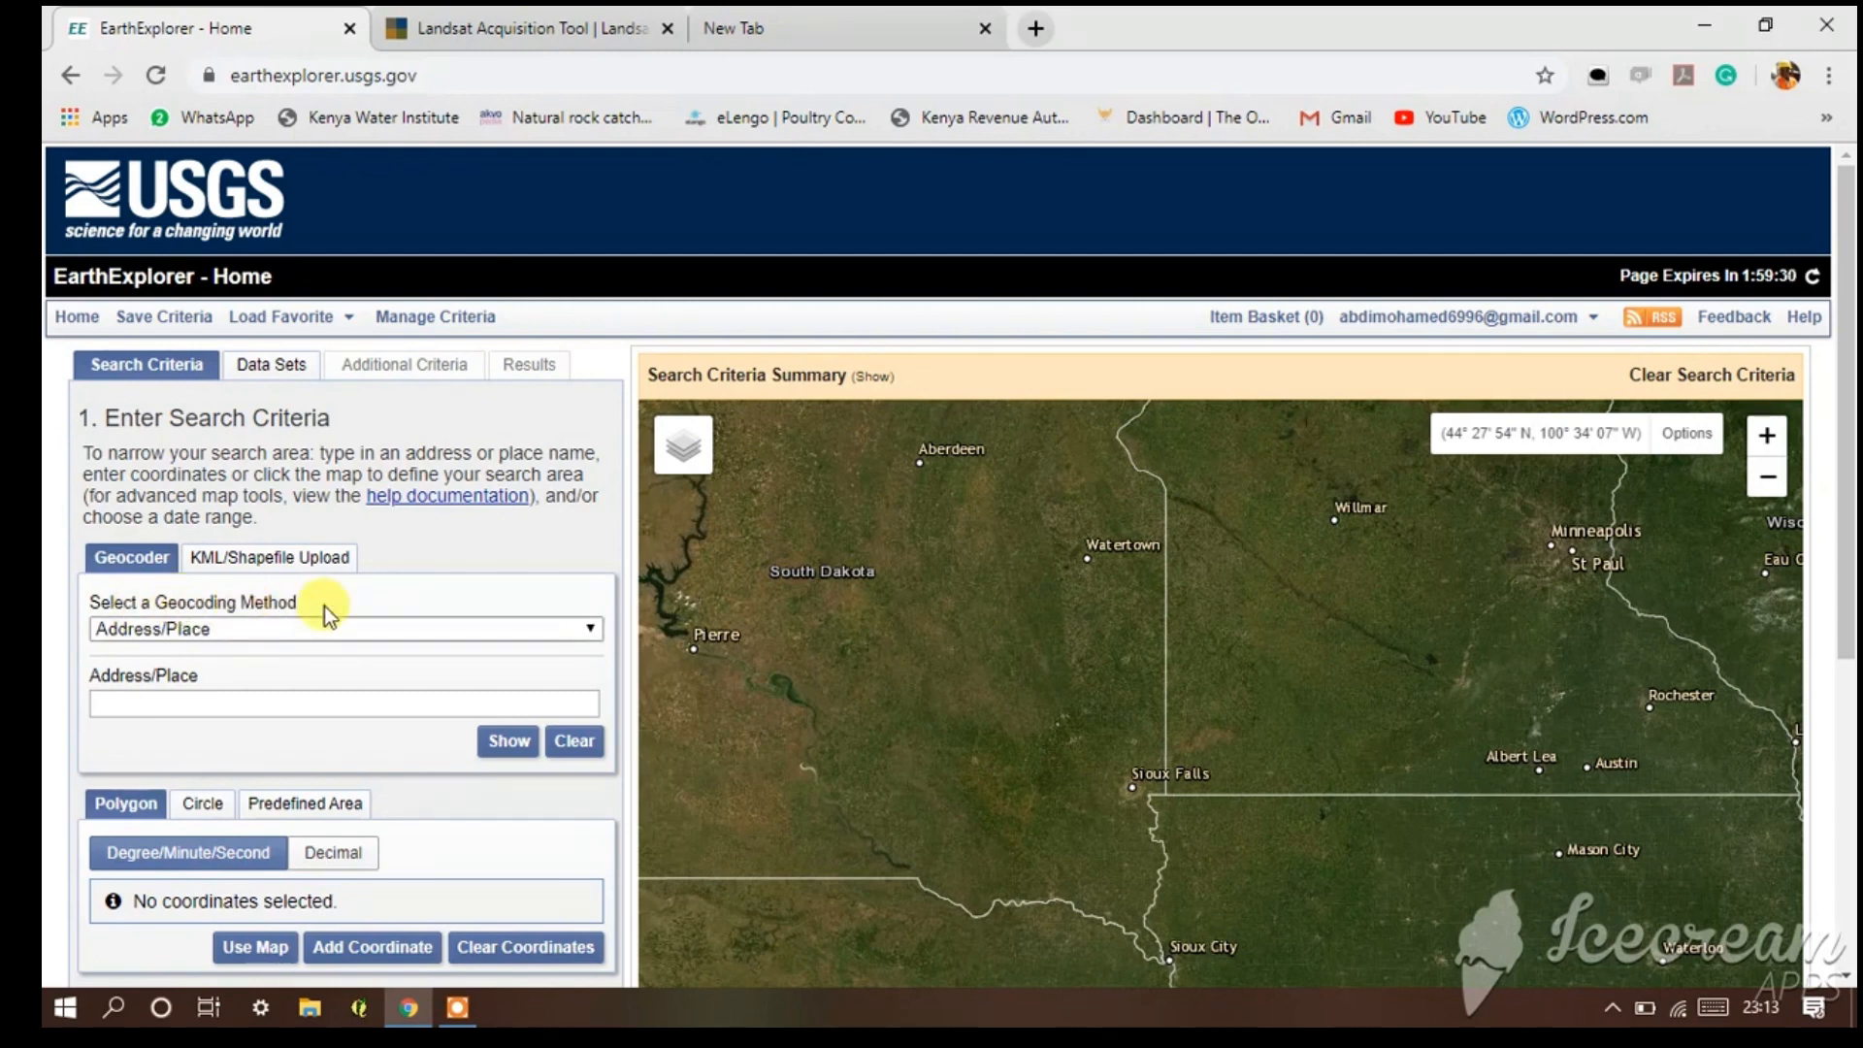
left_click(591, 630)
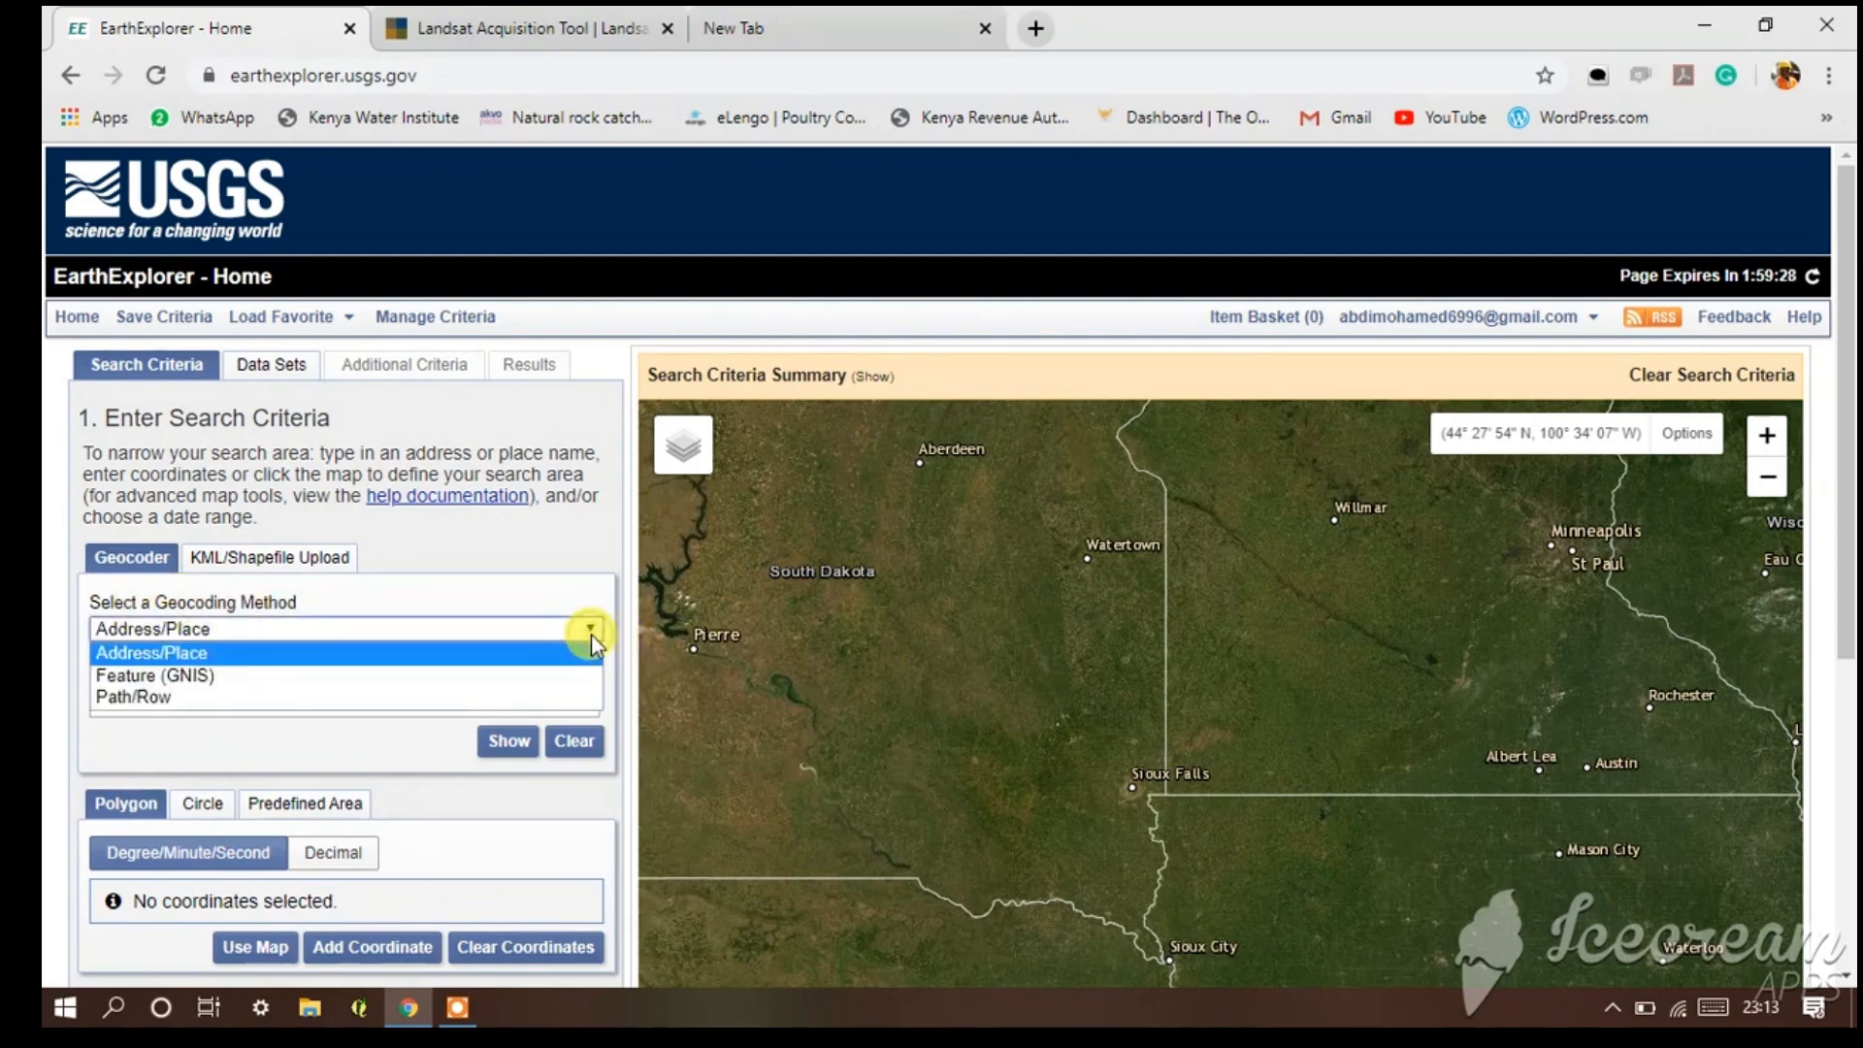
left_click(219, 698)
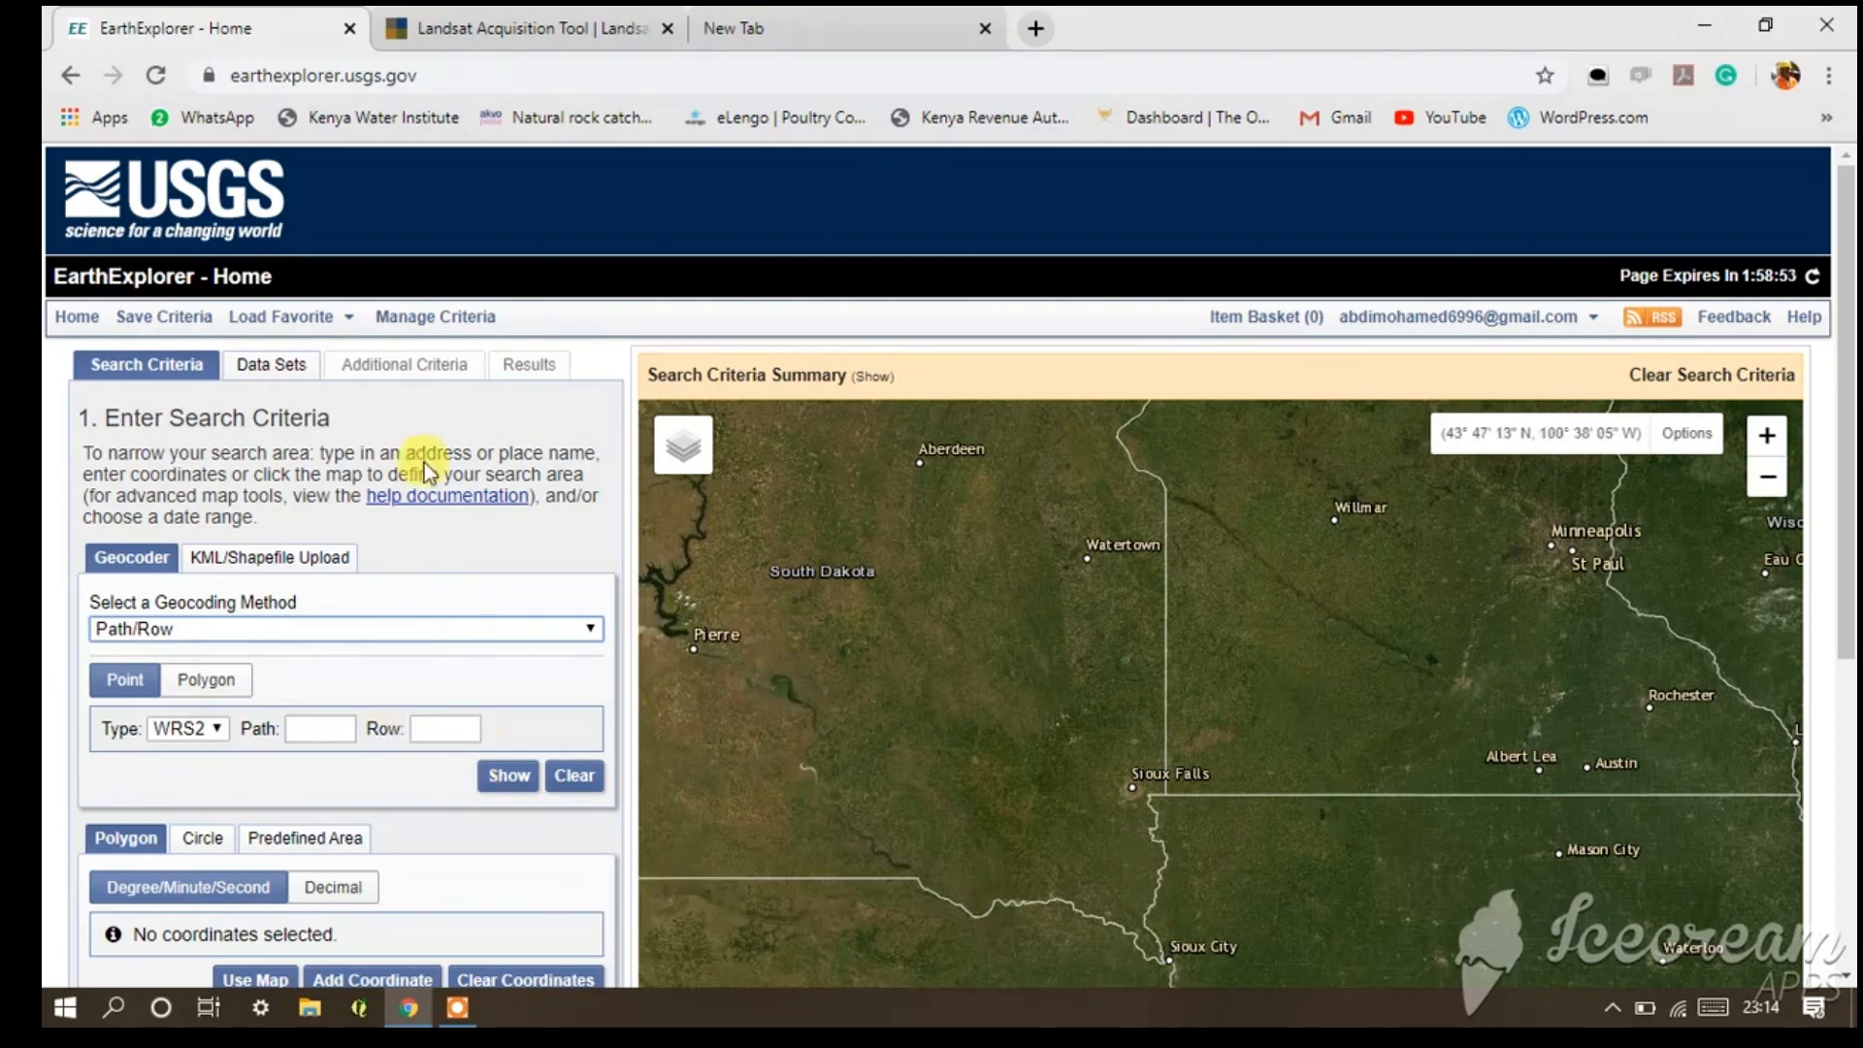
- In the Landsat Acquisition Tool, look up the path and row for a point on the Kenya–Uganda border north of Eldoret
left_click(540, 19)
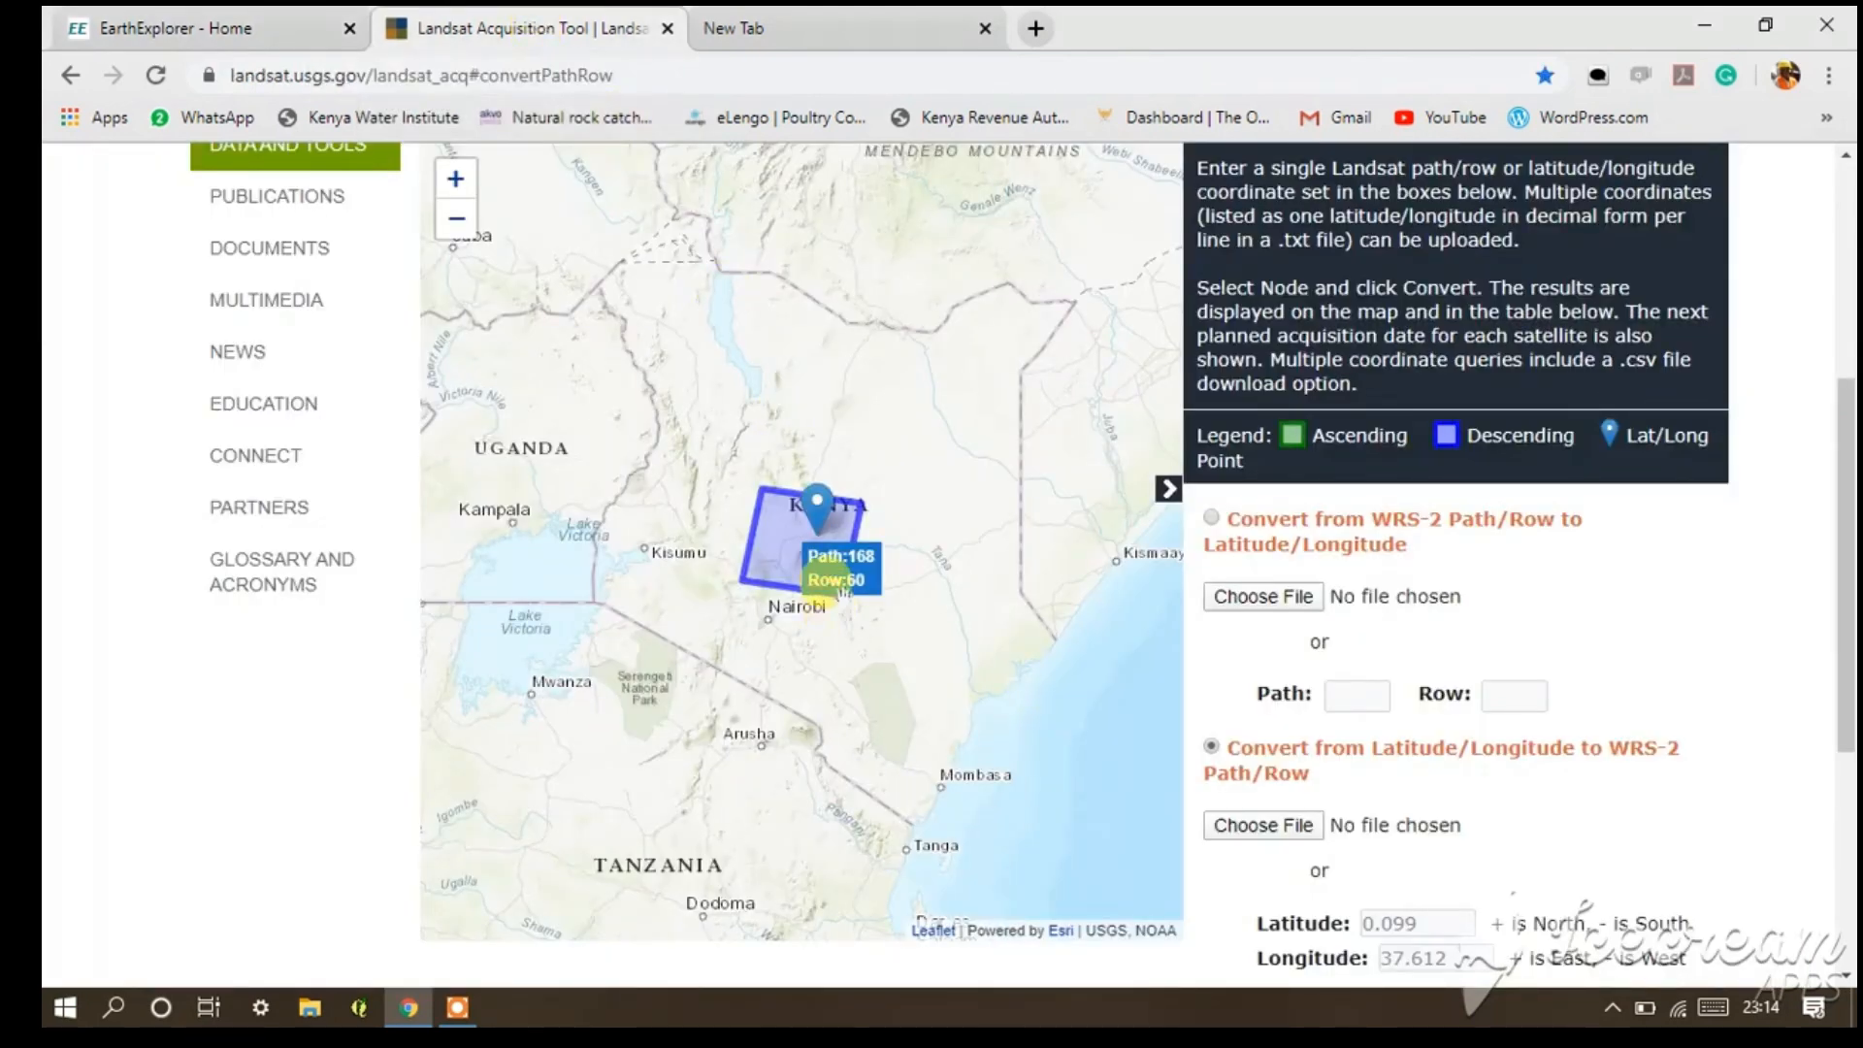
scroll(831, 541, "up", 3)
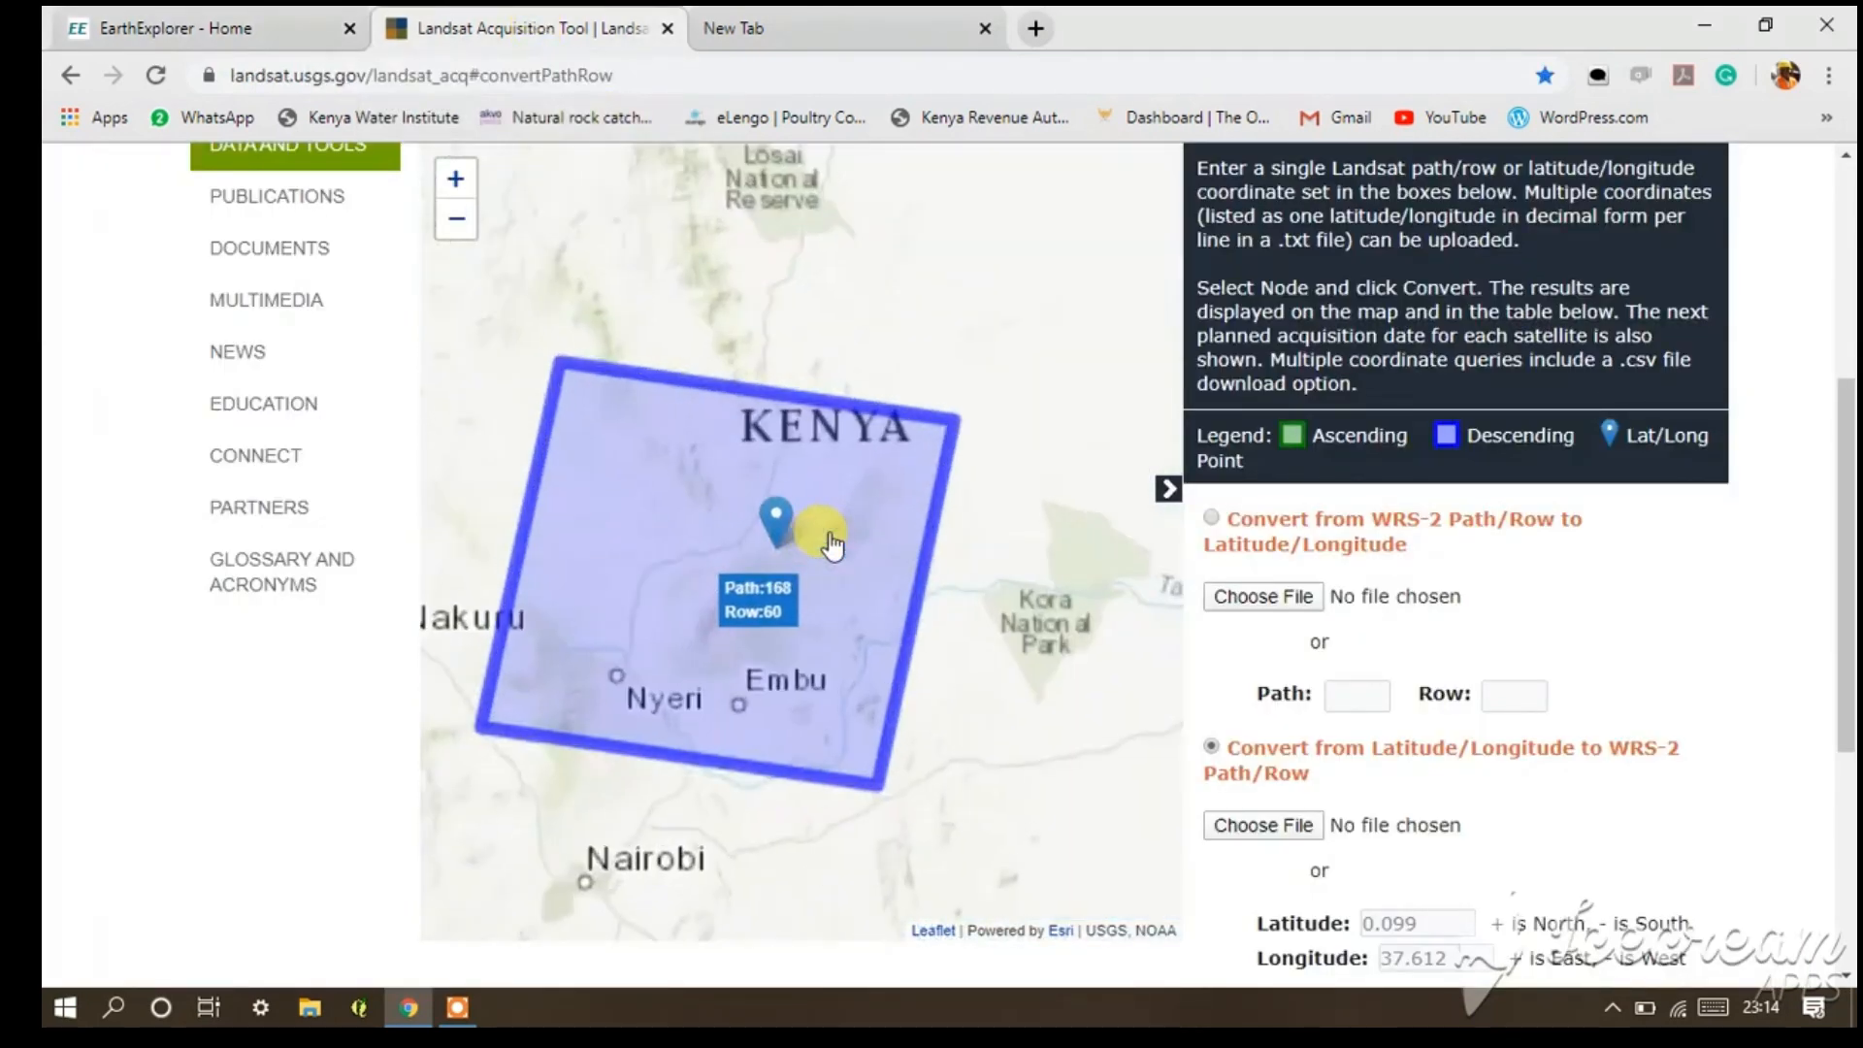
scroll(684, 598, "up", 1)
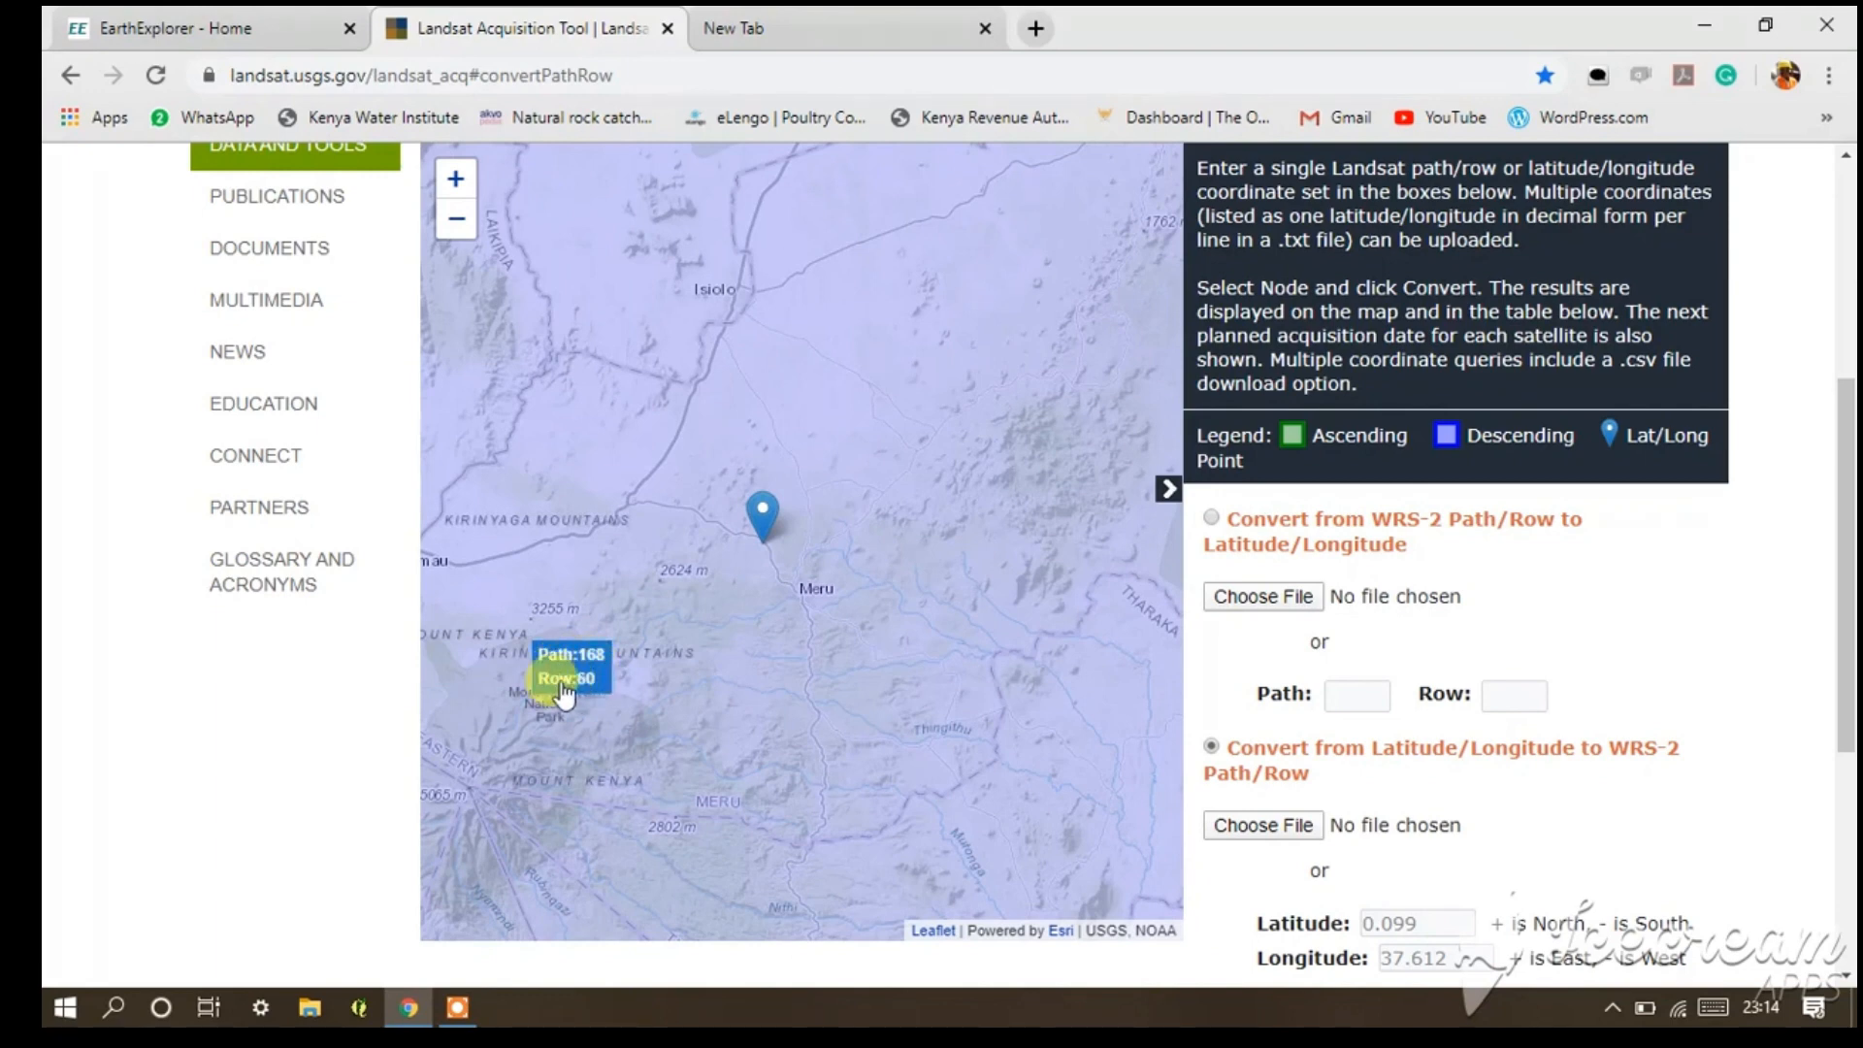
scroll(601, 704, "down", 1)
scroll(832, 790, "down", 2)
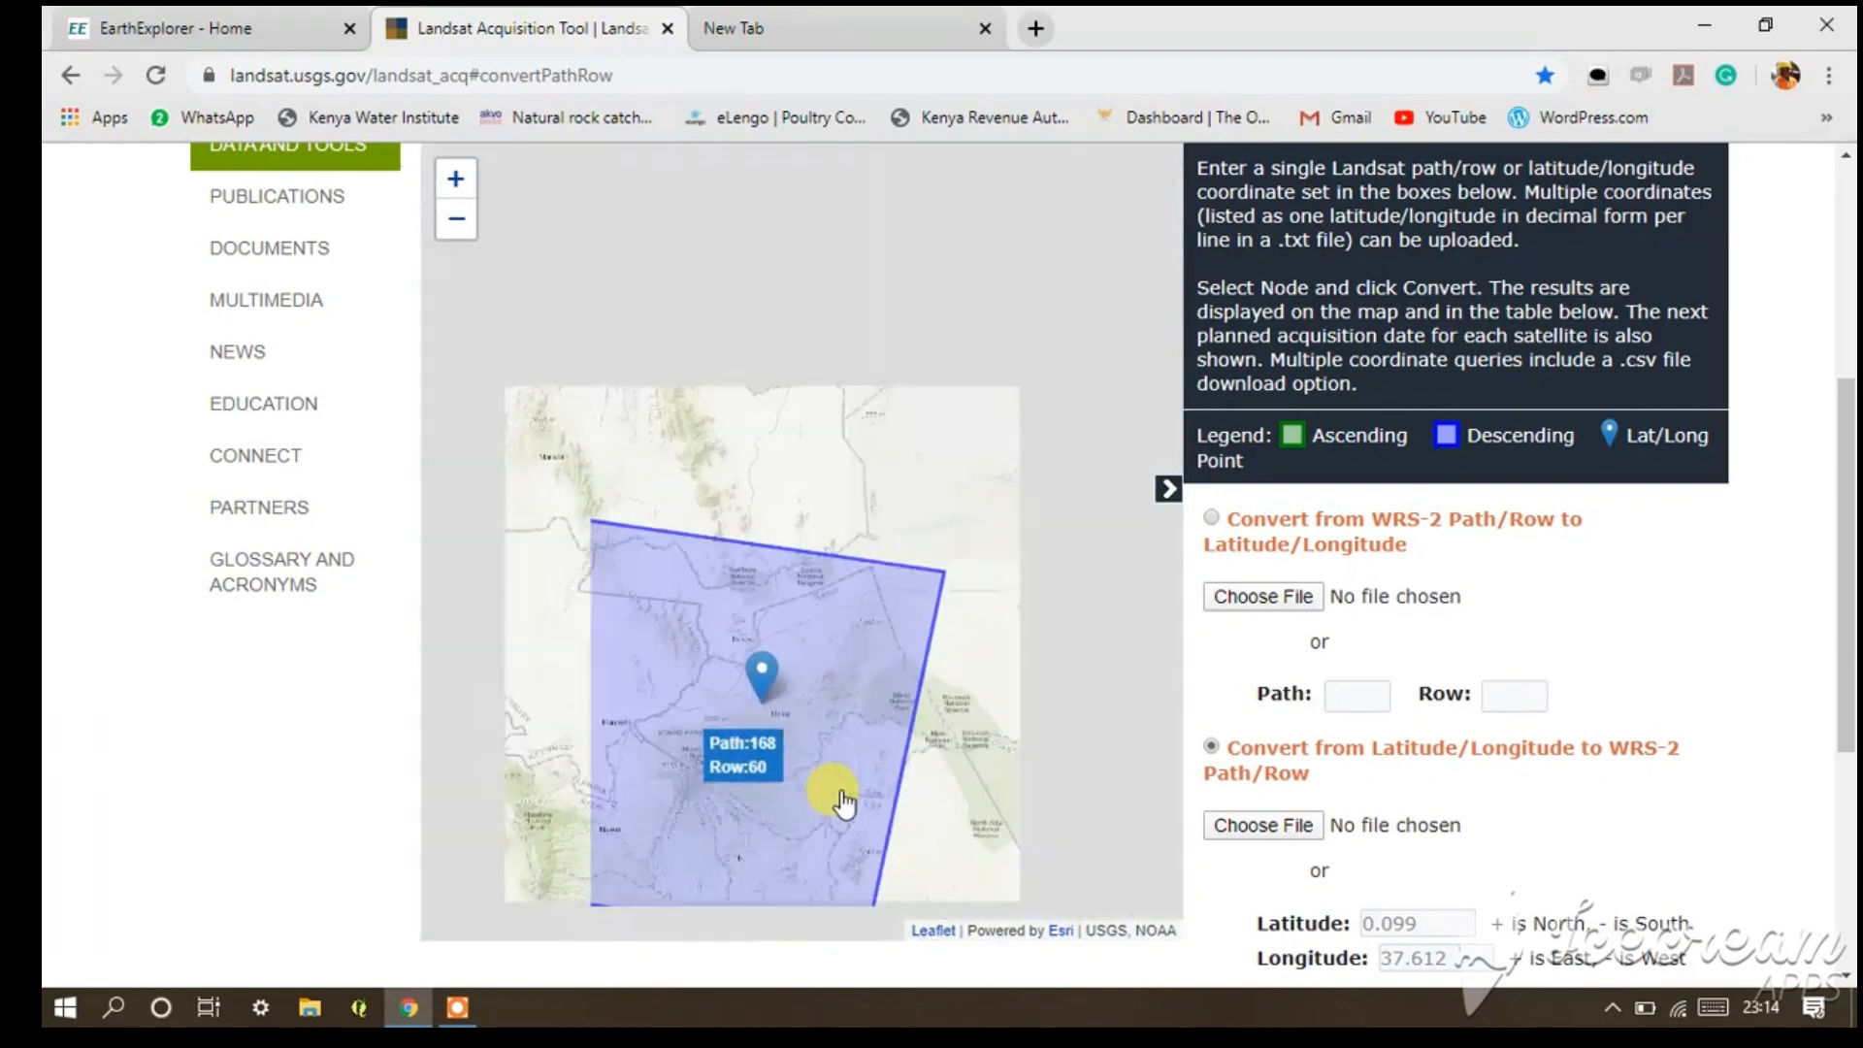
left_click_drag(546, 621, 723, 726)
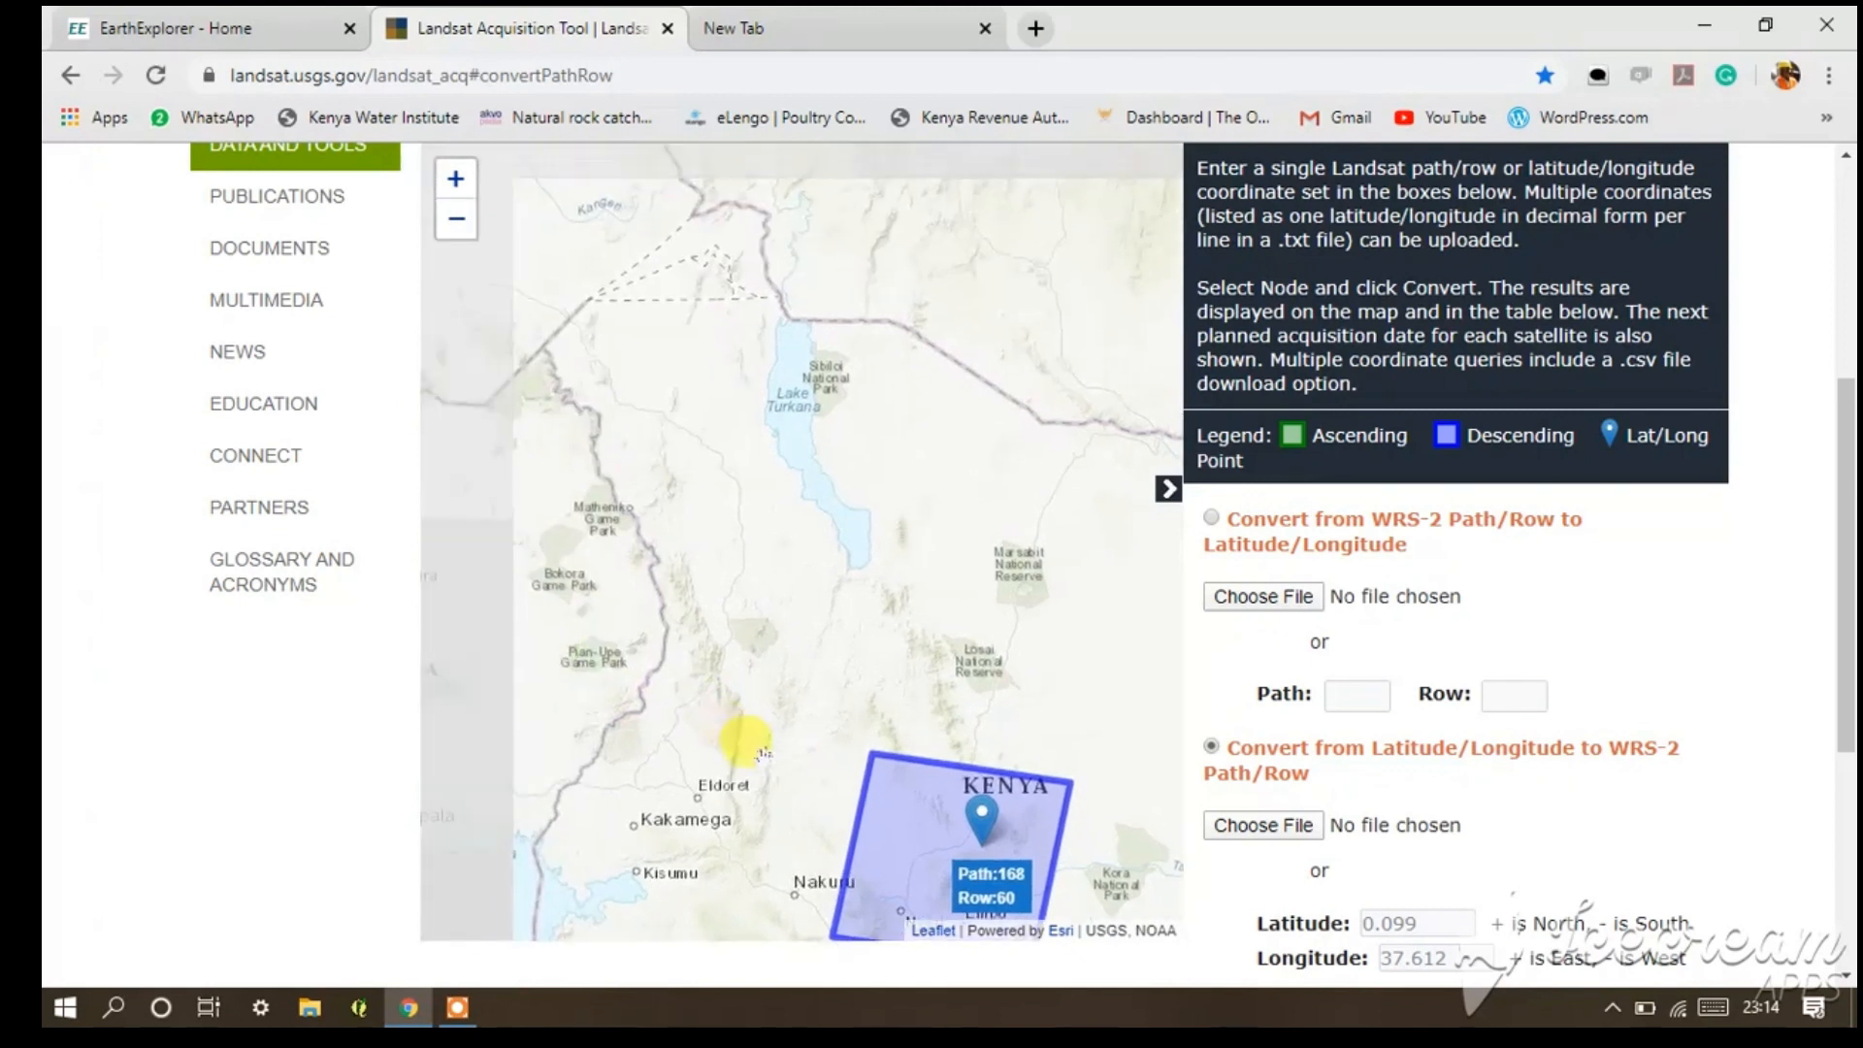
left_click(663, 684)
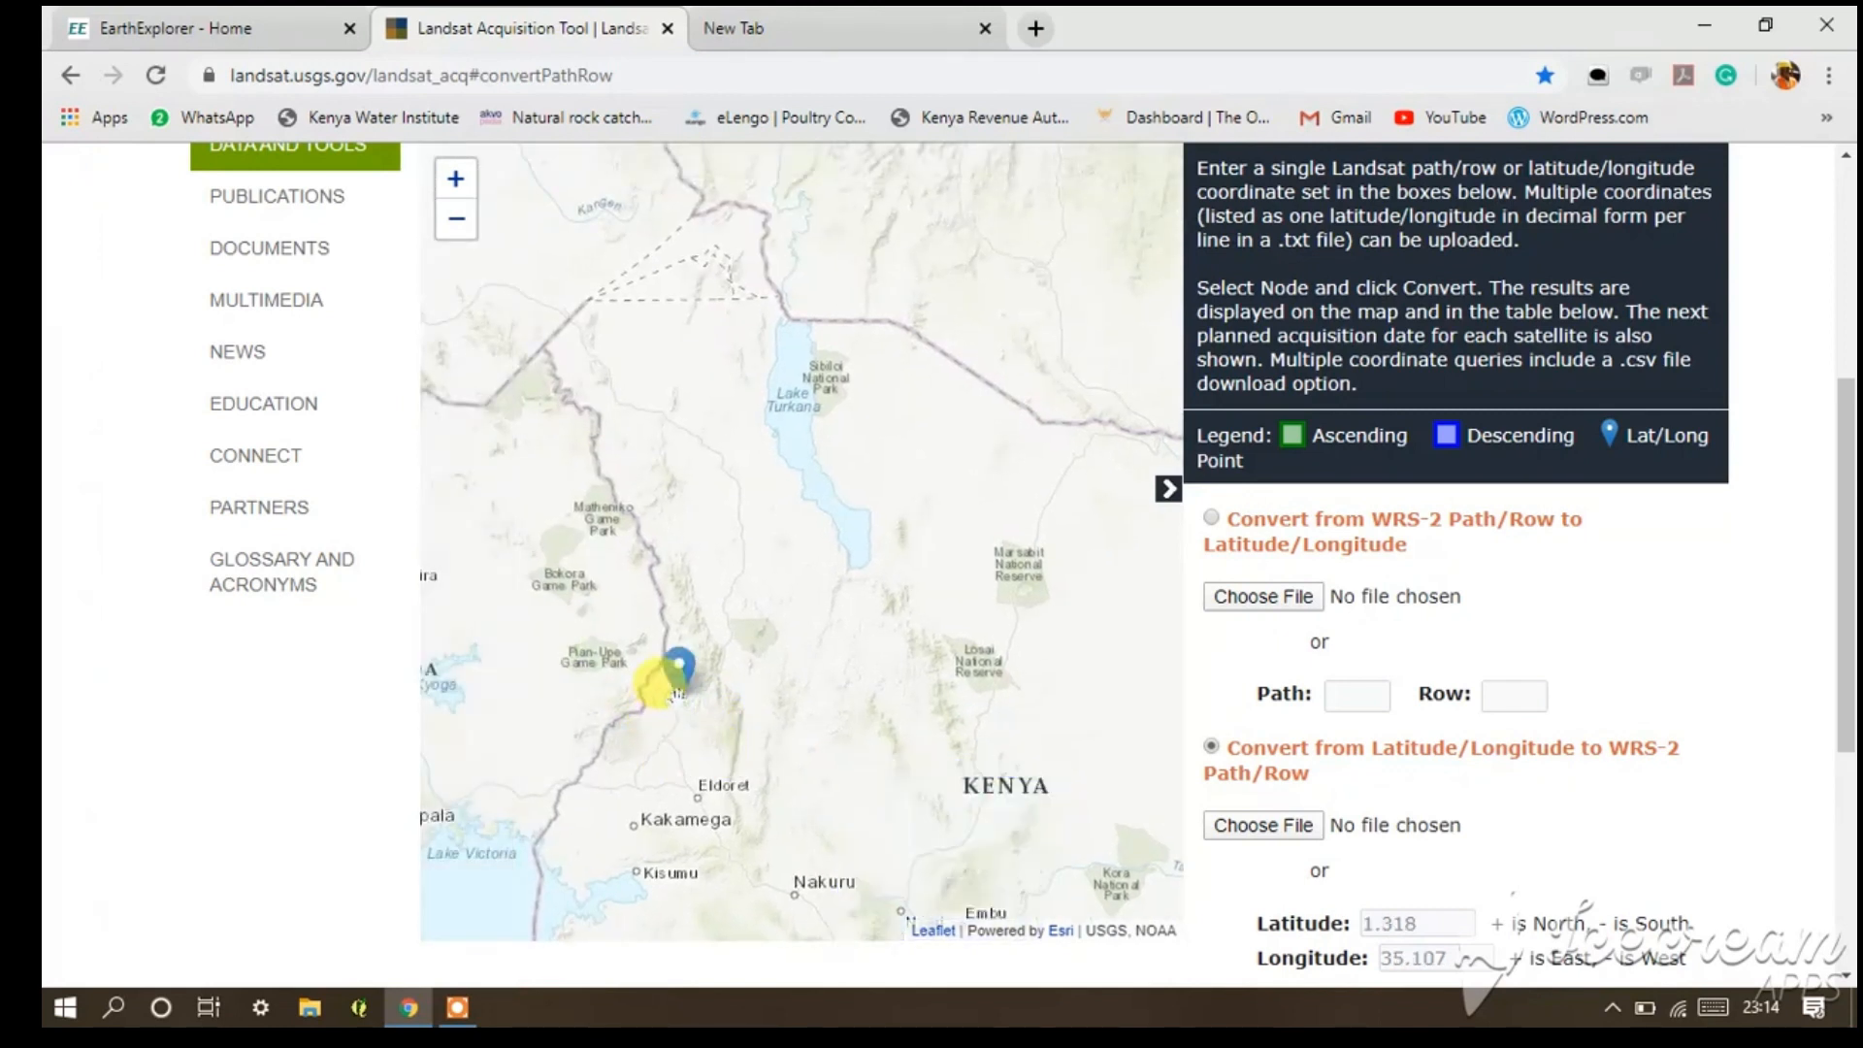
mouse_move(662, 684)
left_mouse_down()
mouse_move(781, 579)
mouse_move(866, 555)
left_mouse_up()
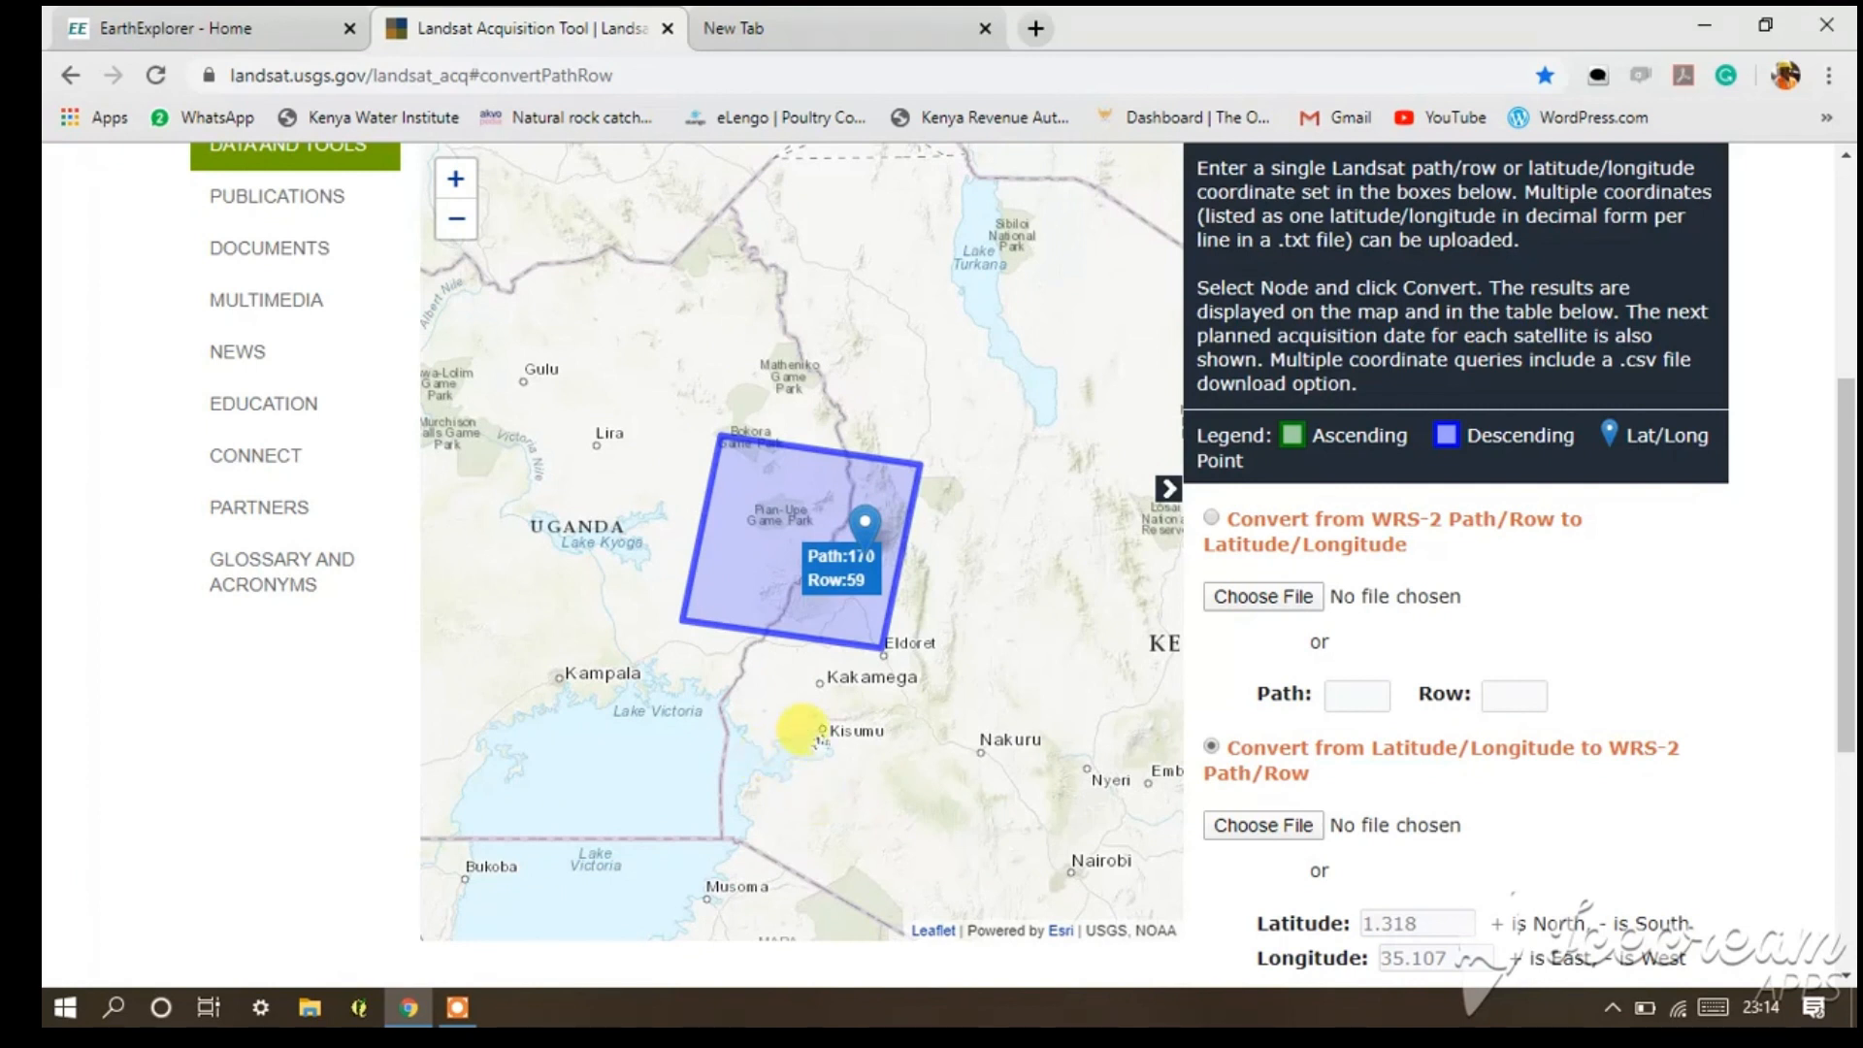
- Look up the Landsat path and row covering the Kisumu area by marking points near the Lake Victoria shore
left_click(820, 739)
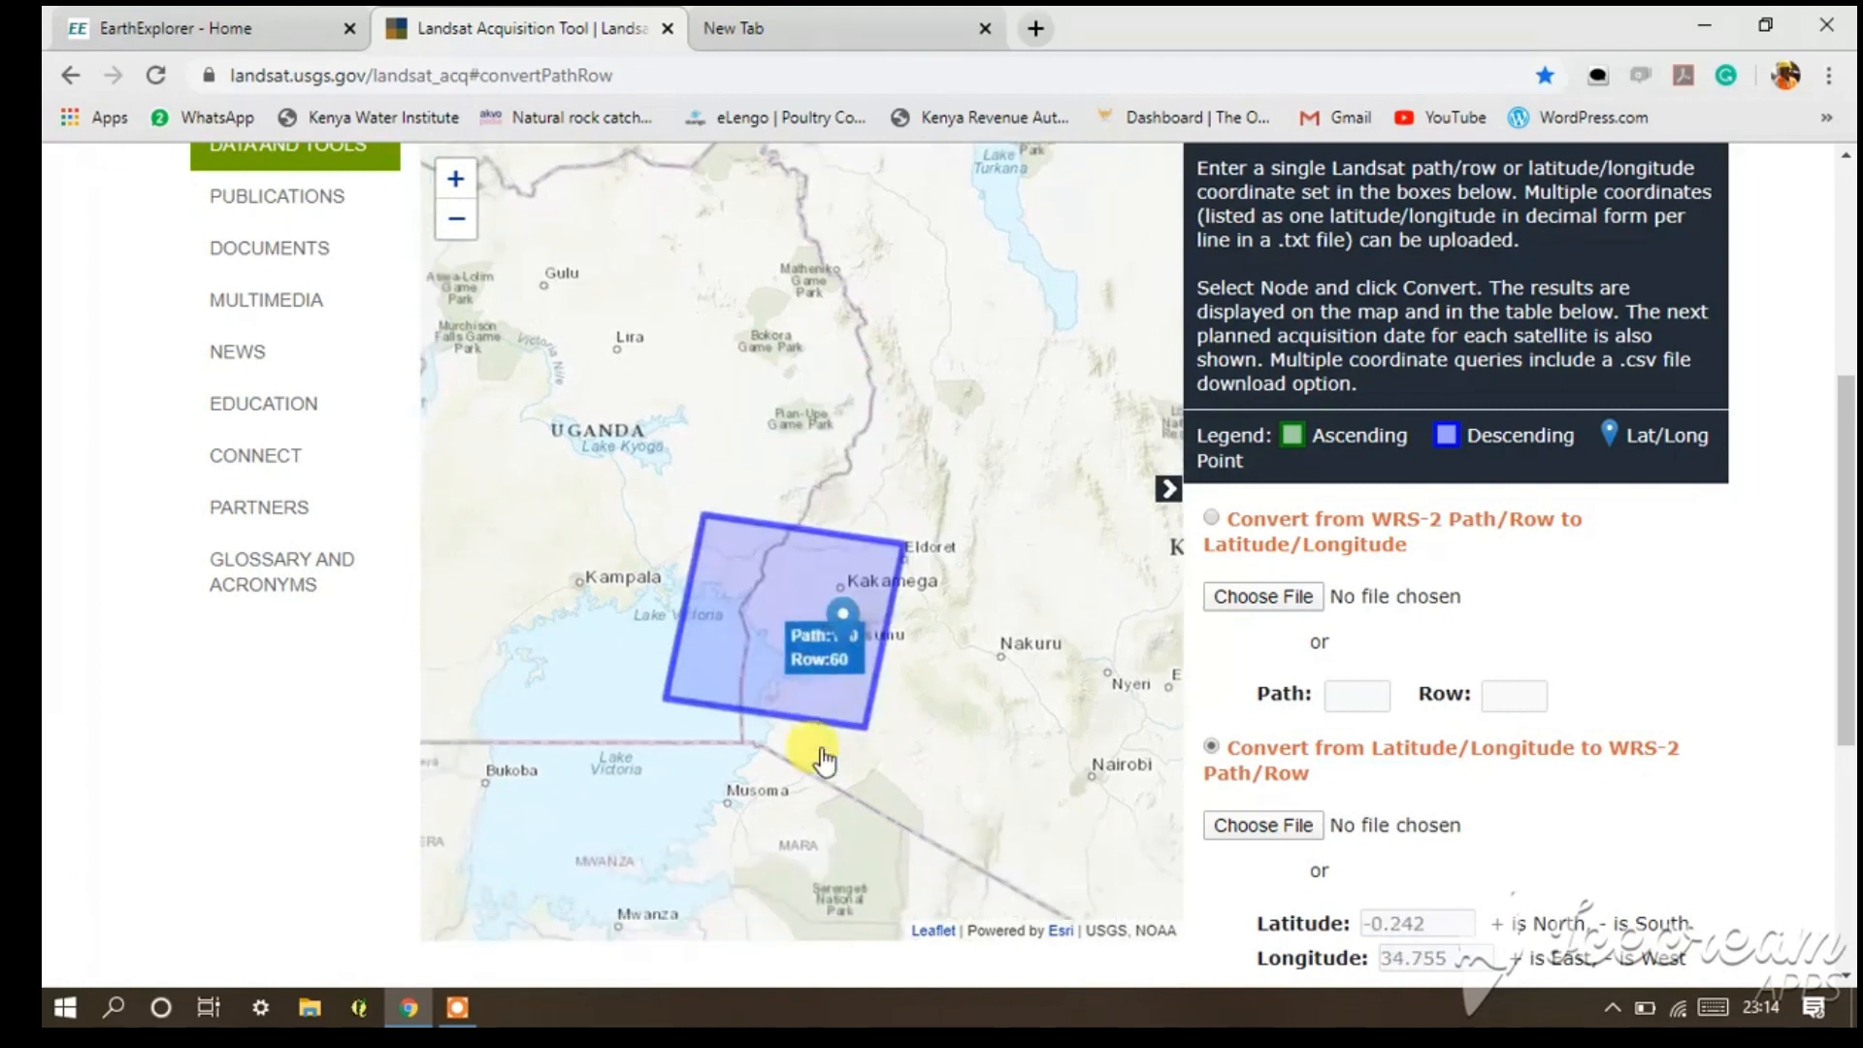
left_click_drag(806, 745, 852, 631)
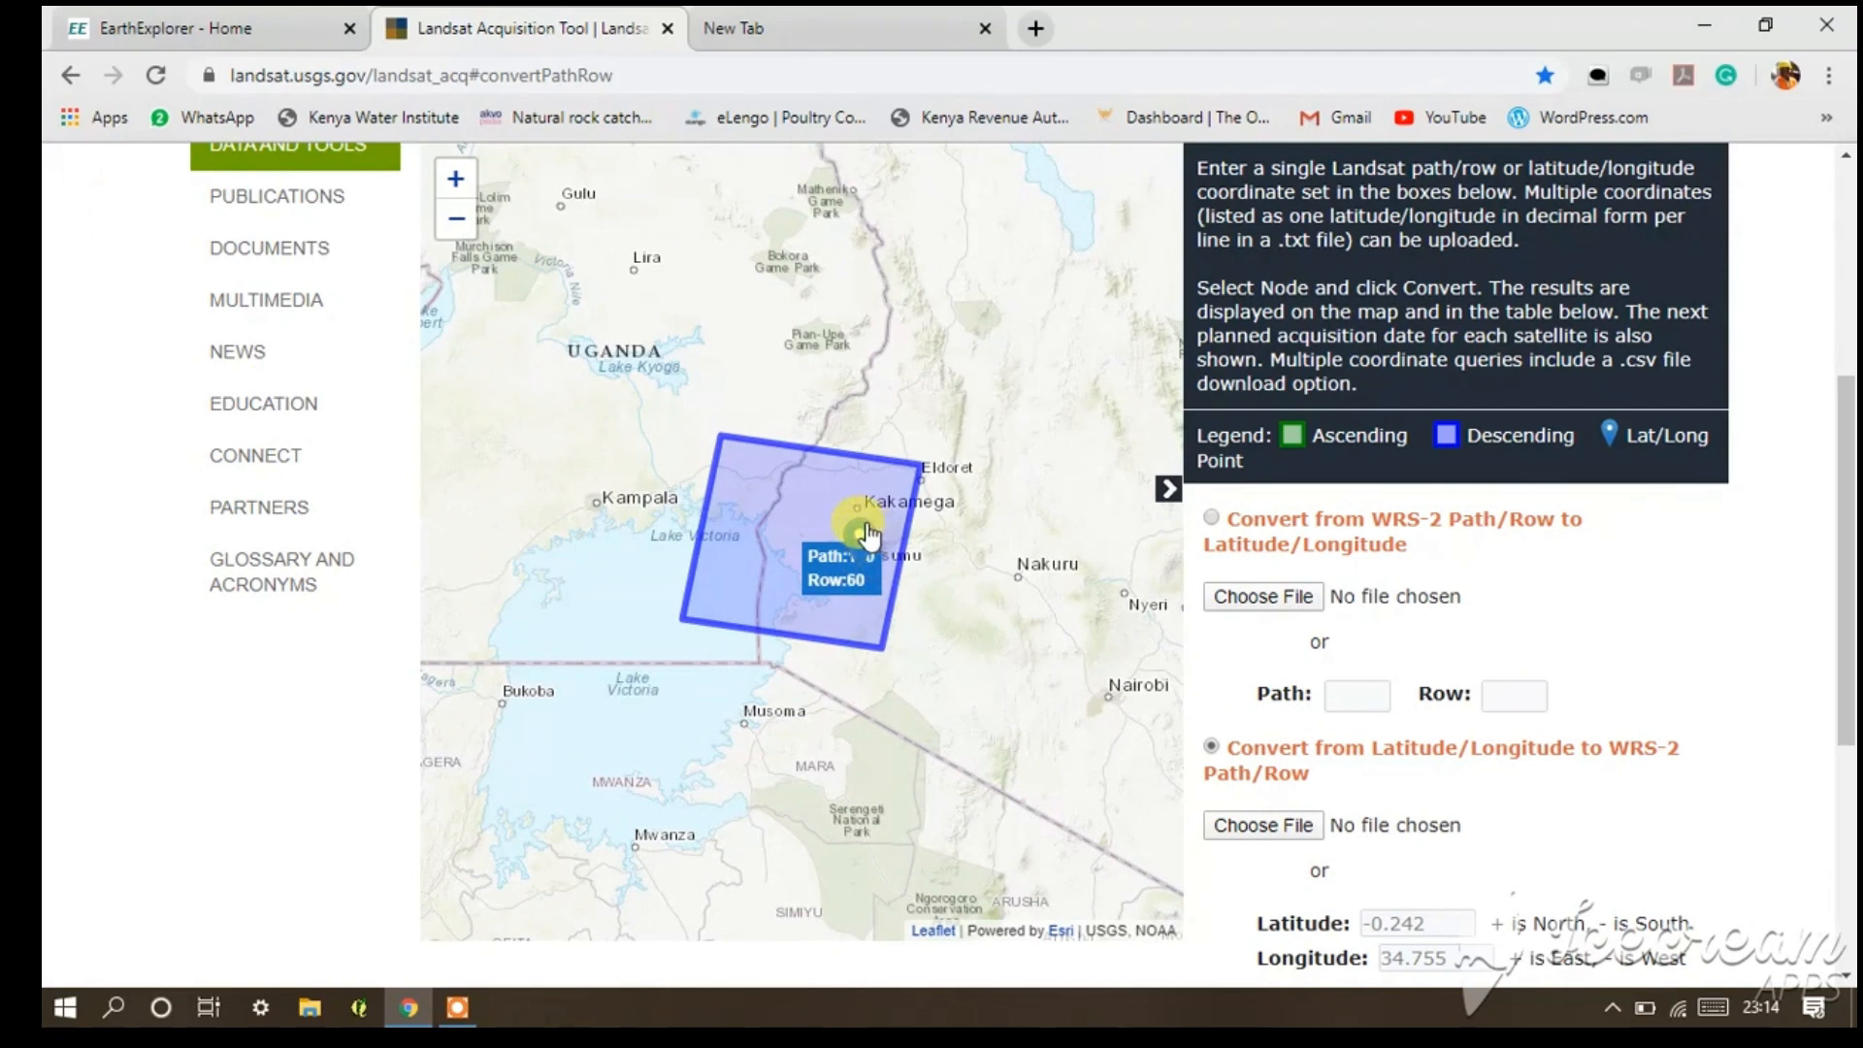
mouse_move(866, 532)
left_mouse_down()
mouse_move(865, 597)
mouse_move(804, 594)
left_mouse_up()
left_click(871, 628)
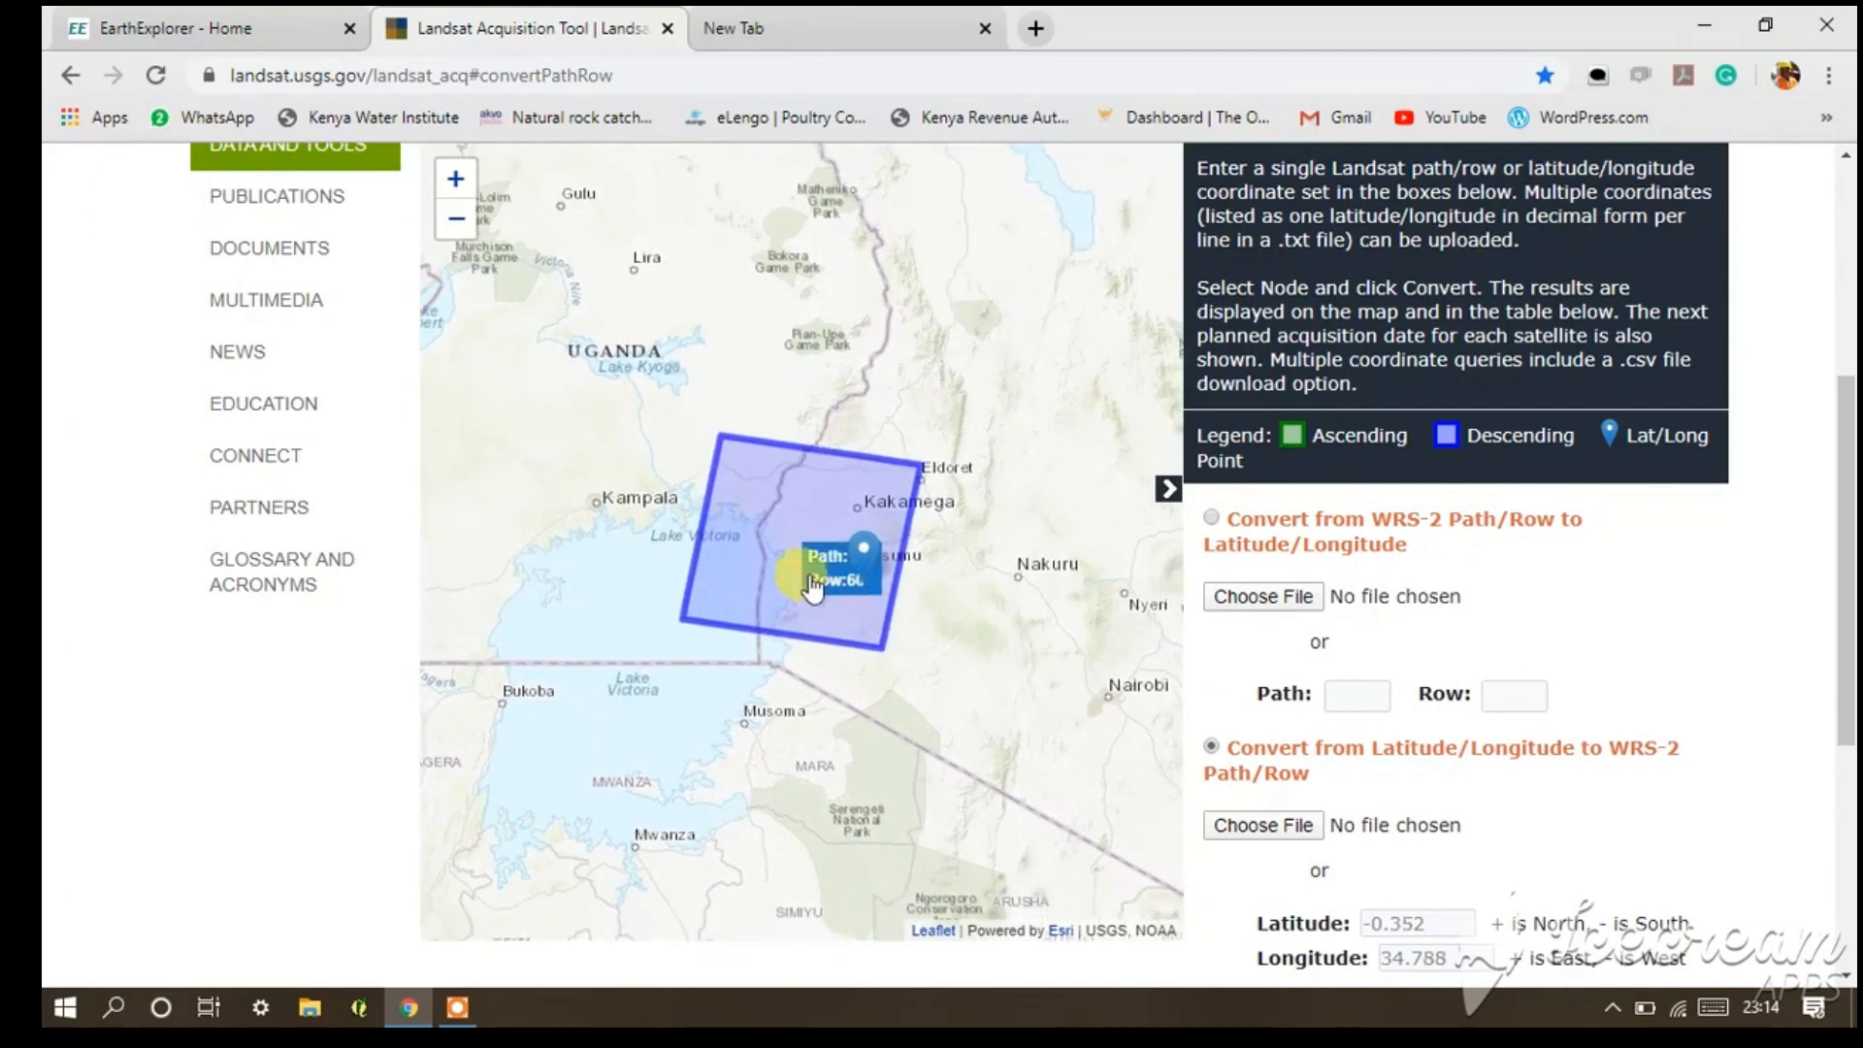
left_click(798, 543)
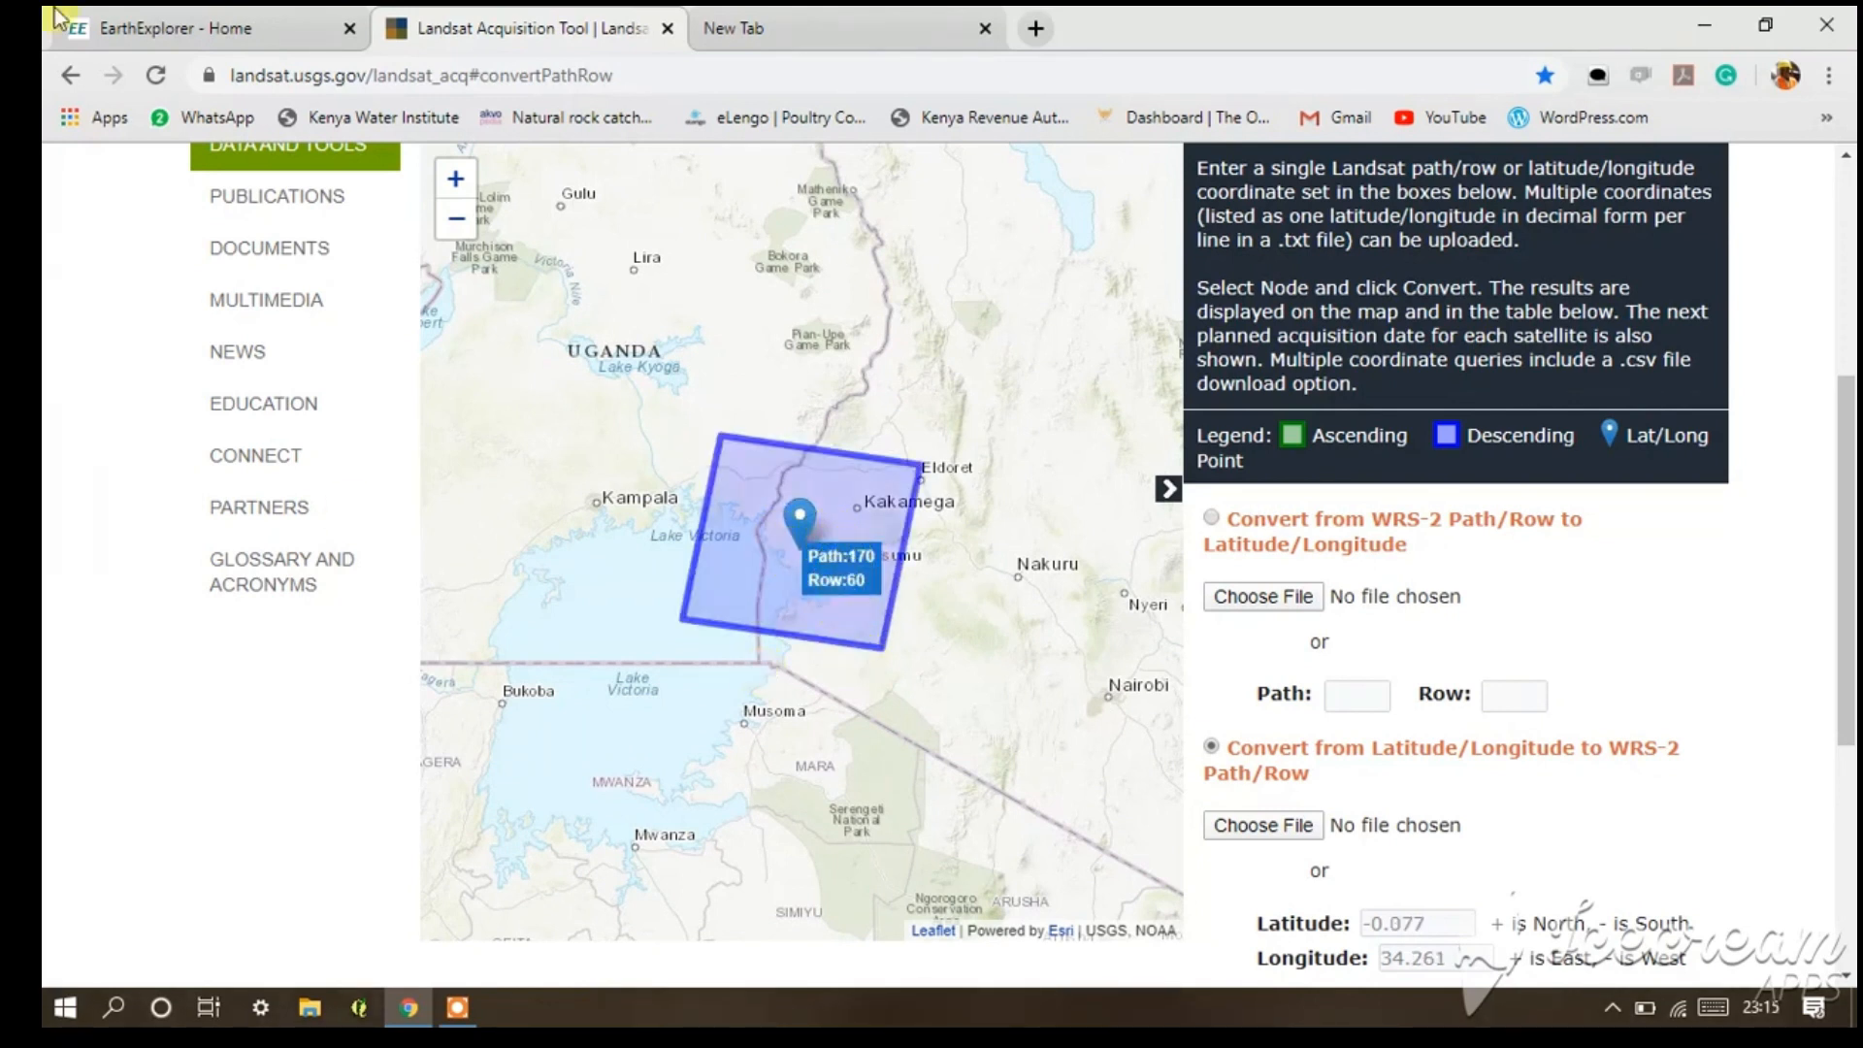
- Return to EarthExplorer, enter WRS2 path 170 and row 60 in the geocoder, and show the matching location
left_click(166, 23)
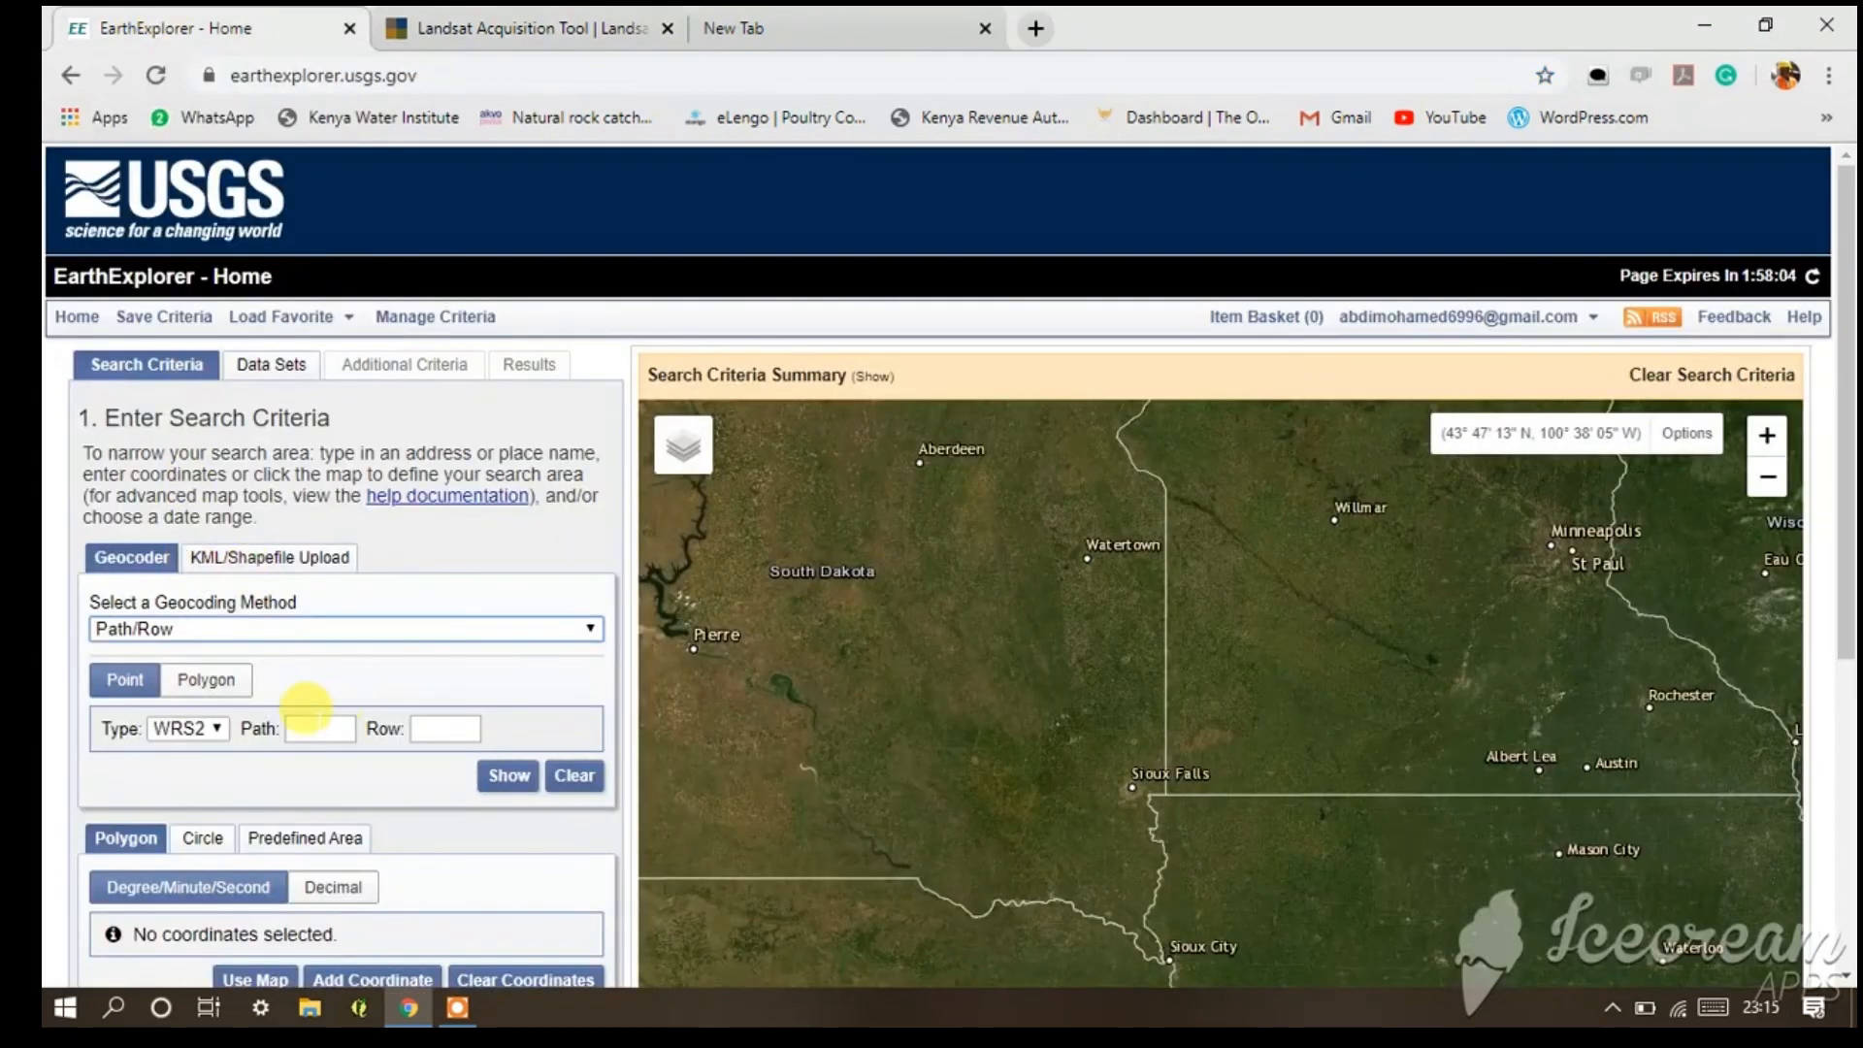
left_click(311, 725)
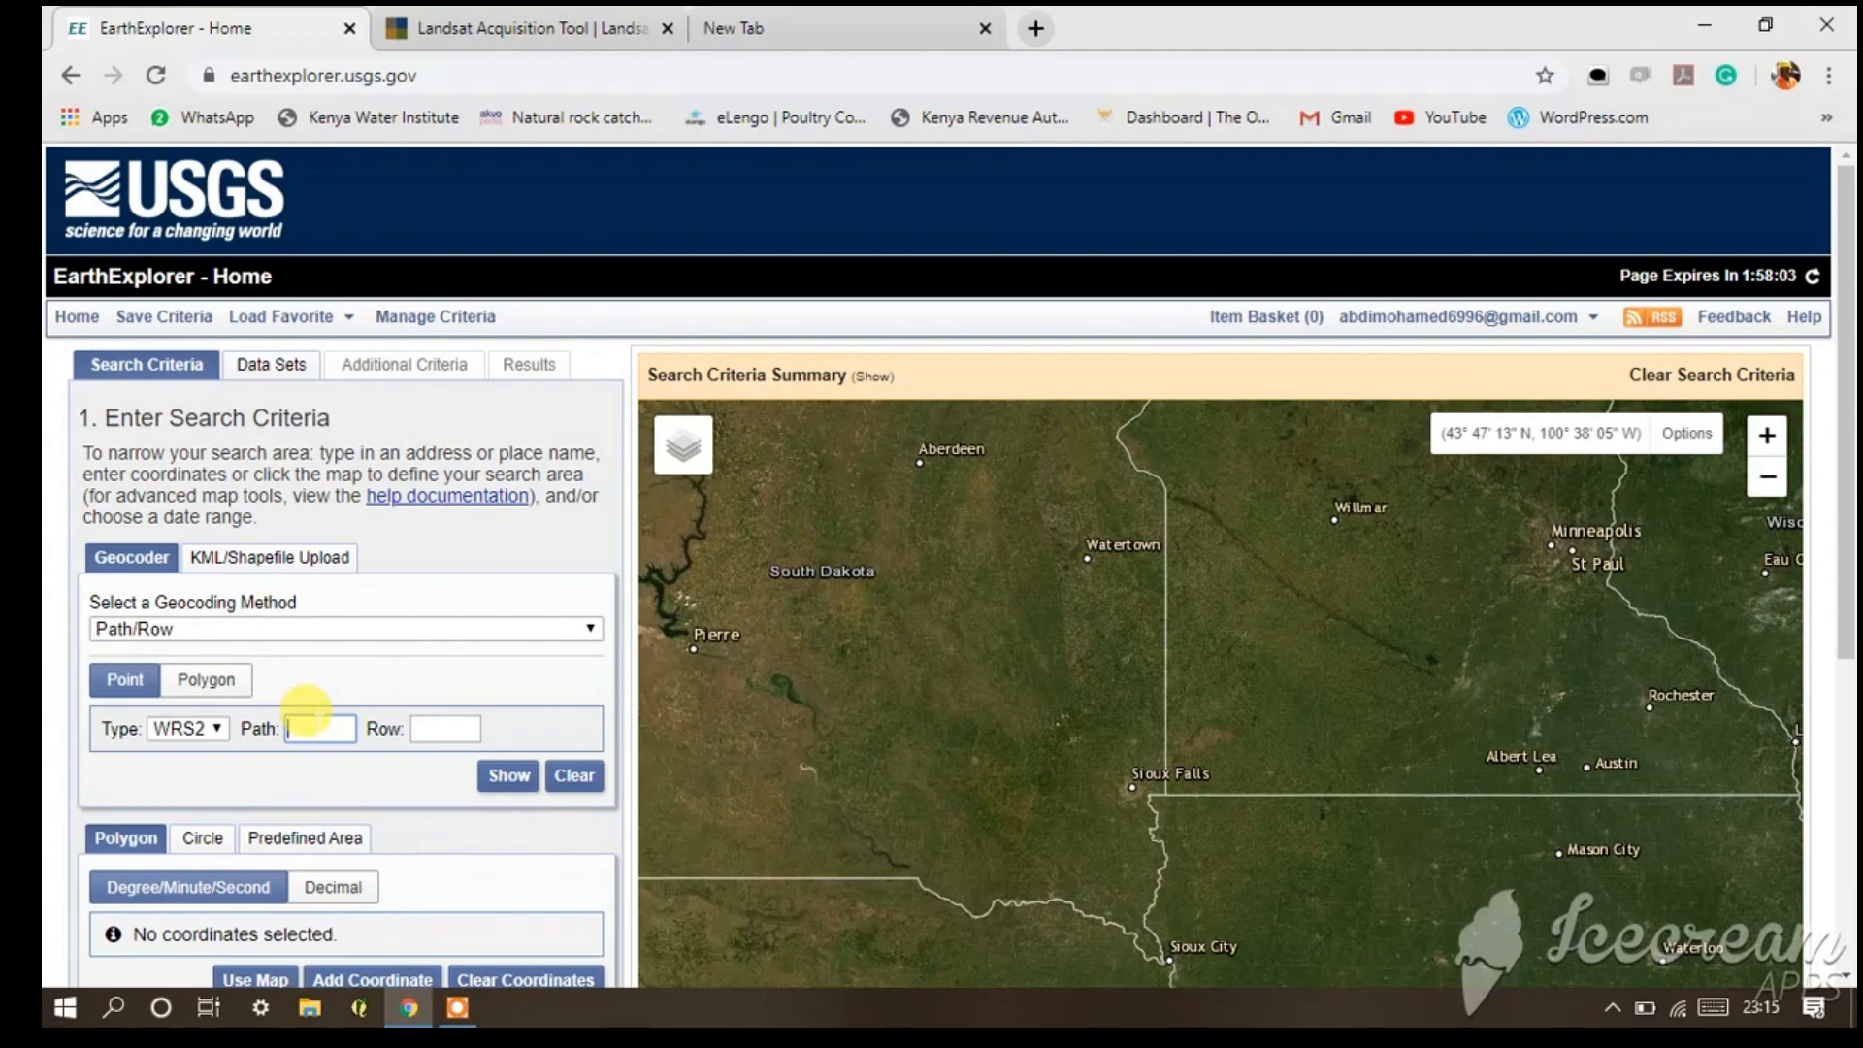
left_click(537, 19)
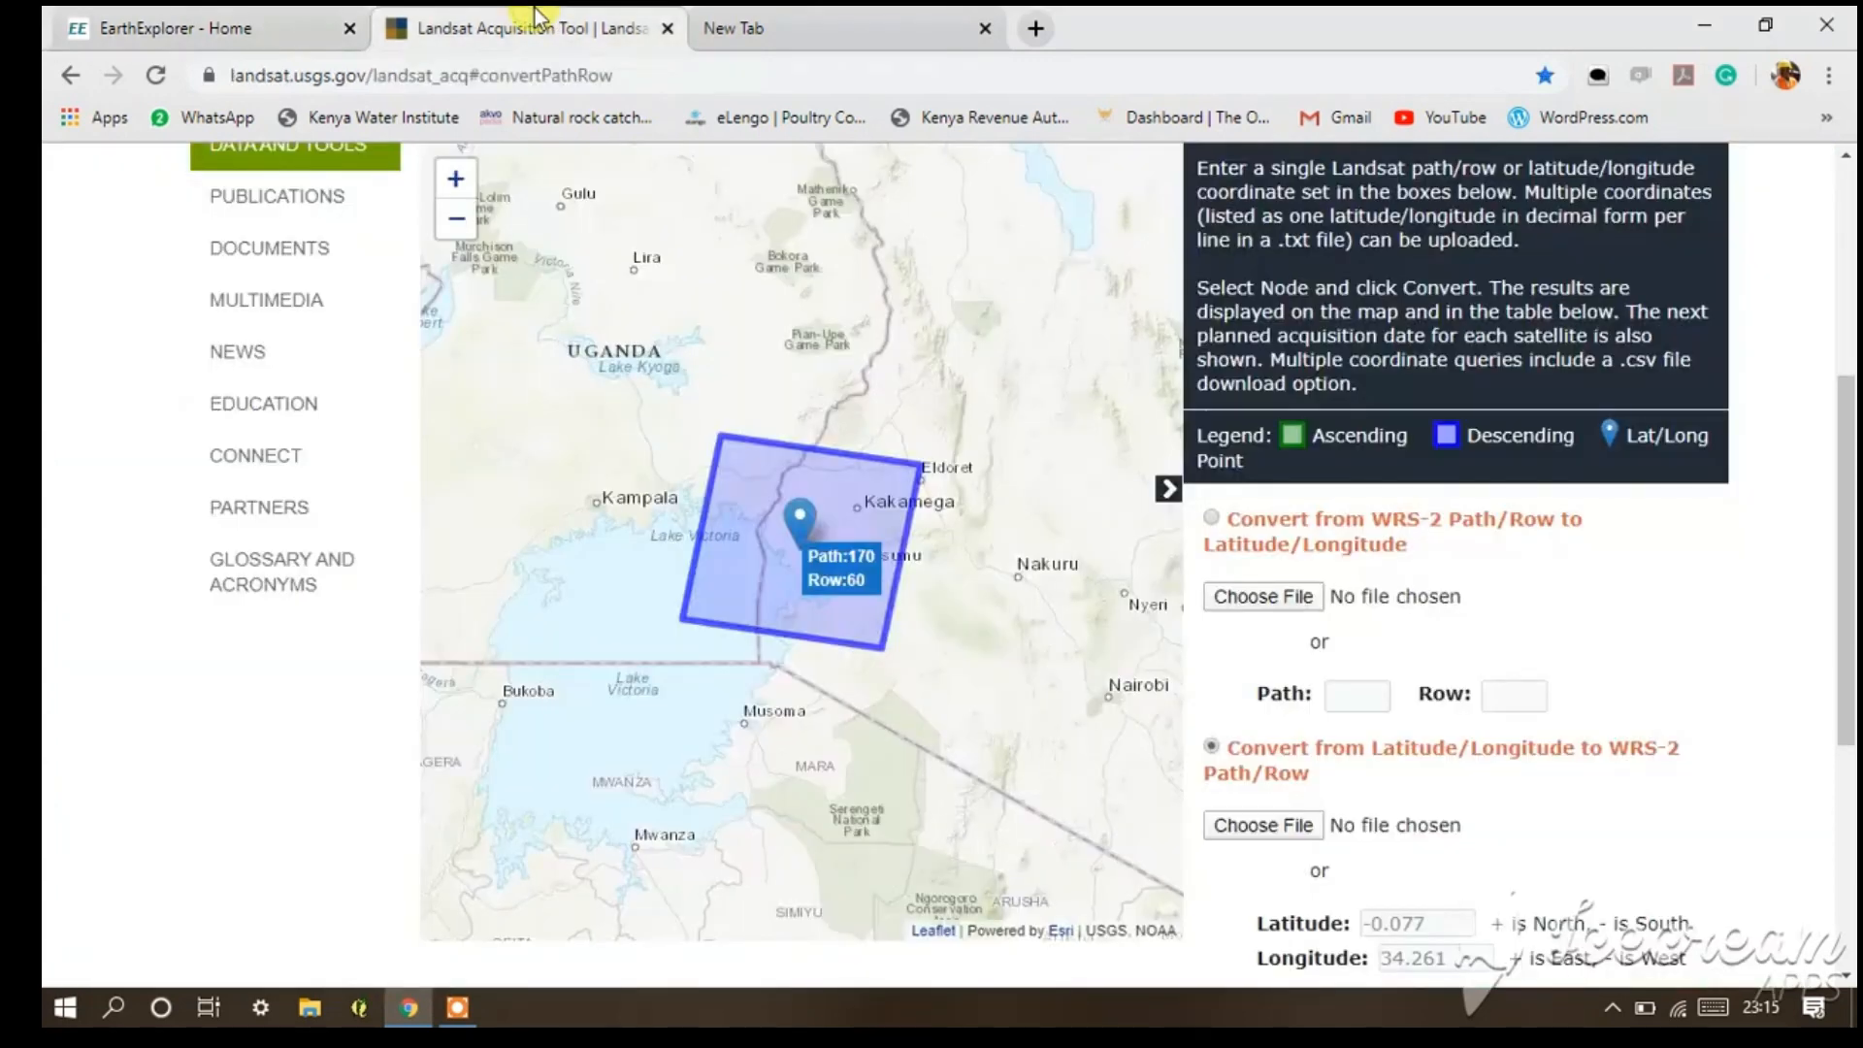
left_click(158, 16)
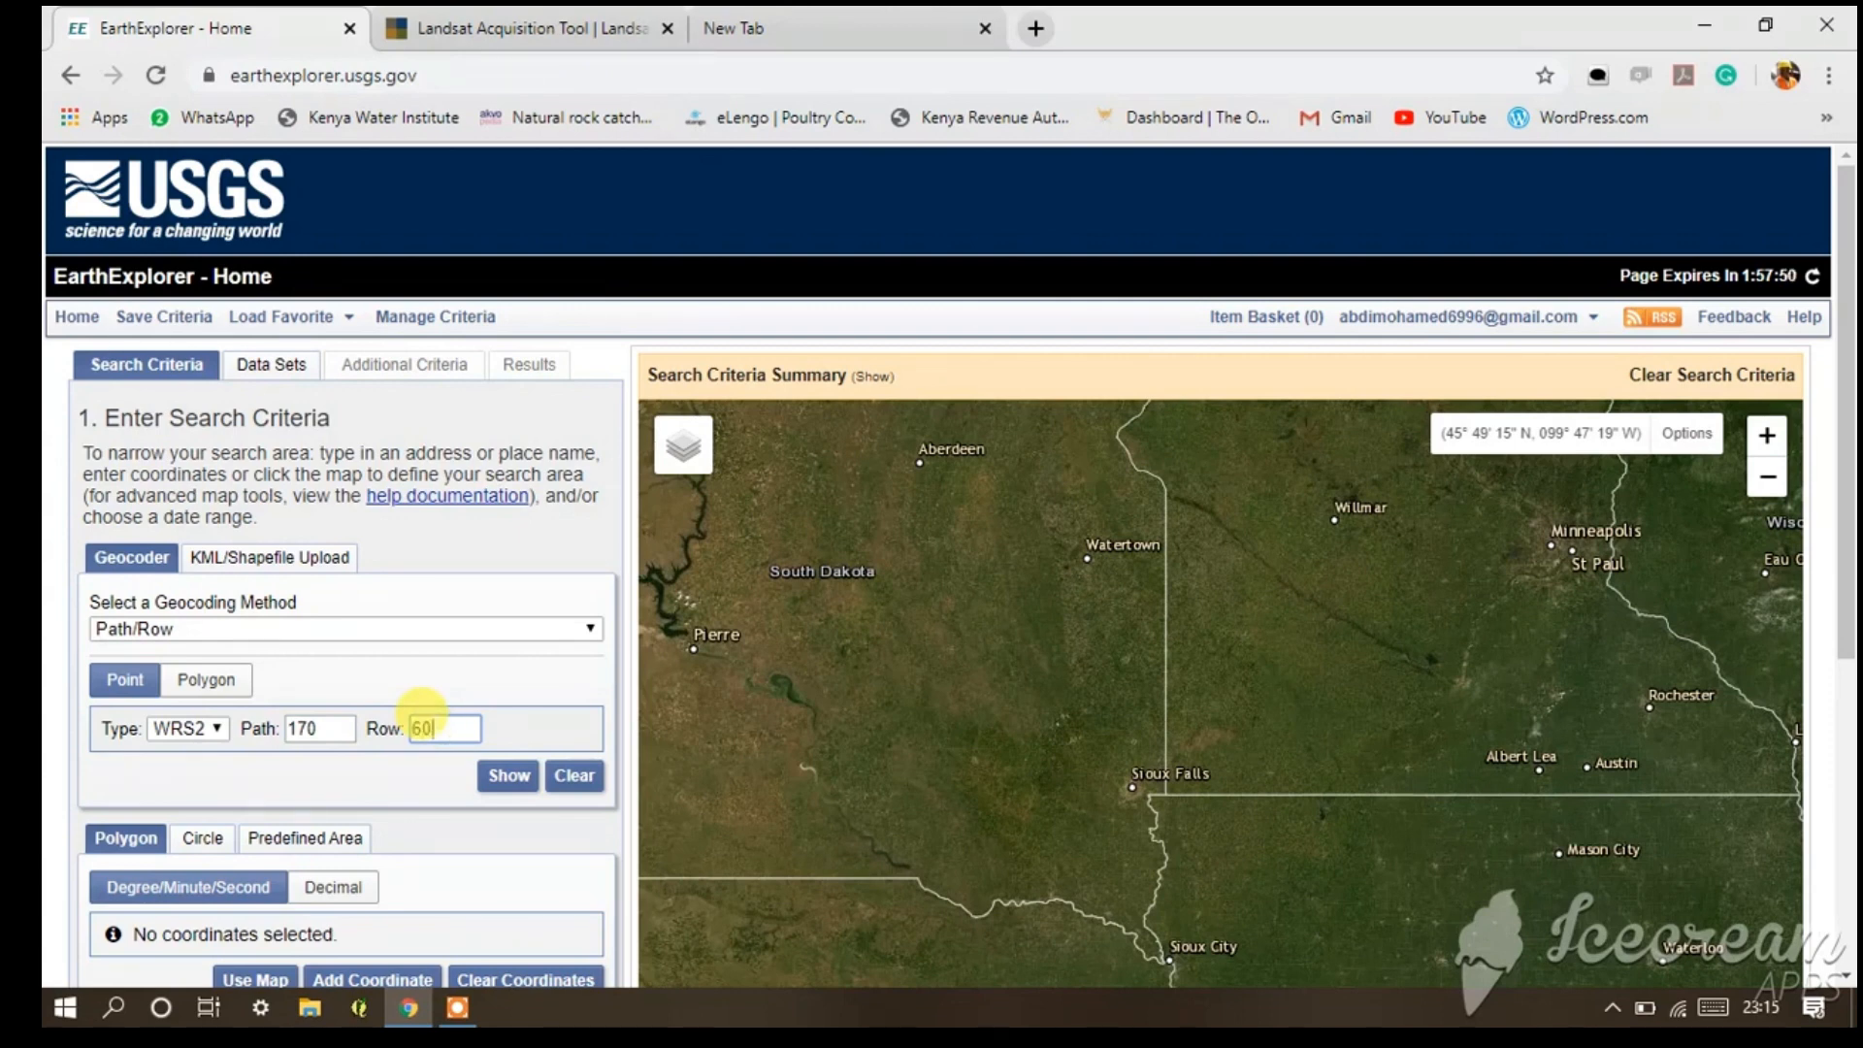
left_click(504, 776)
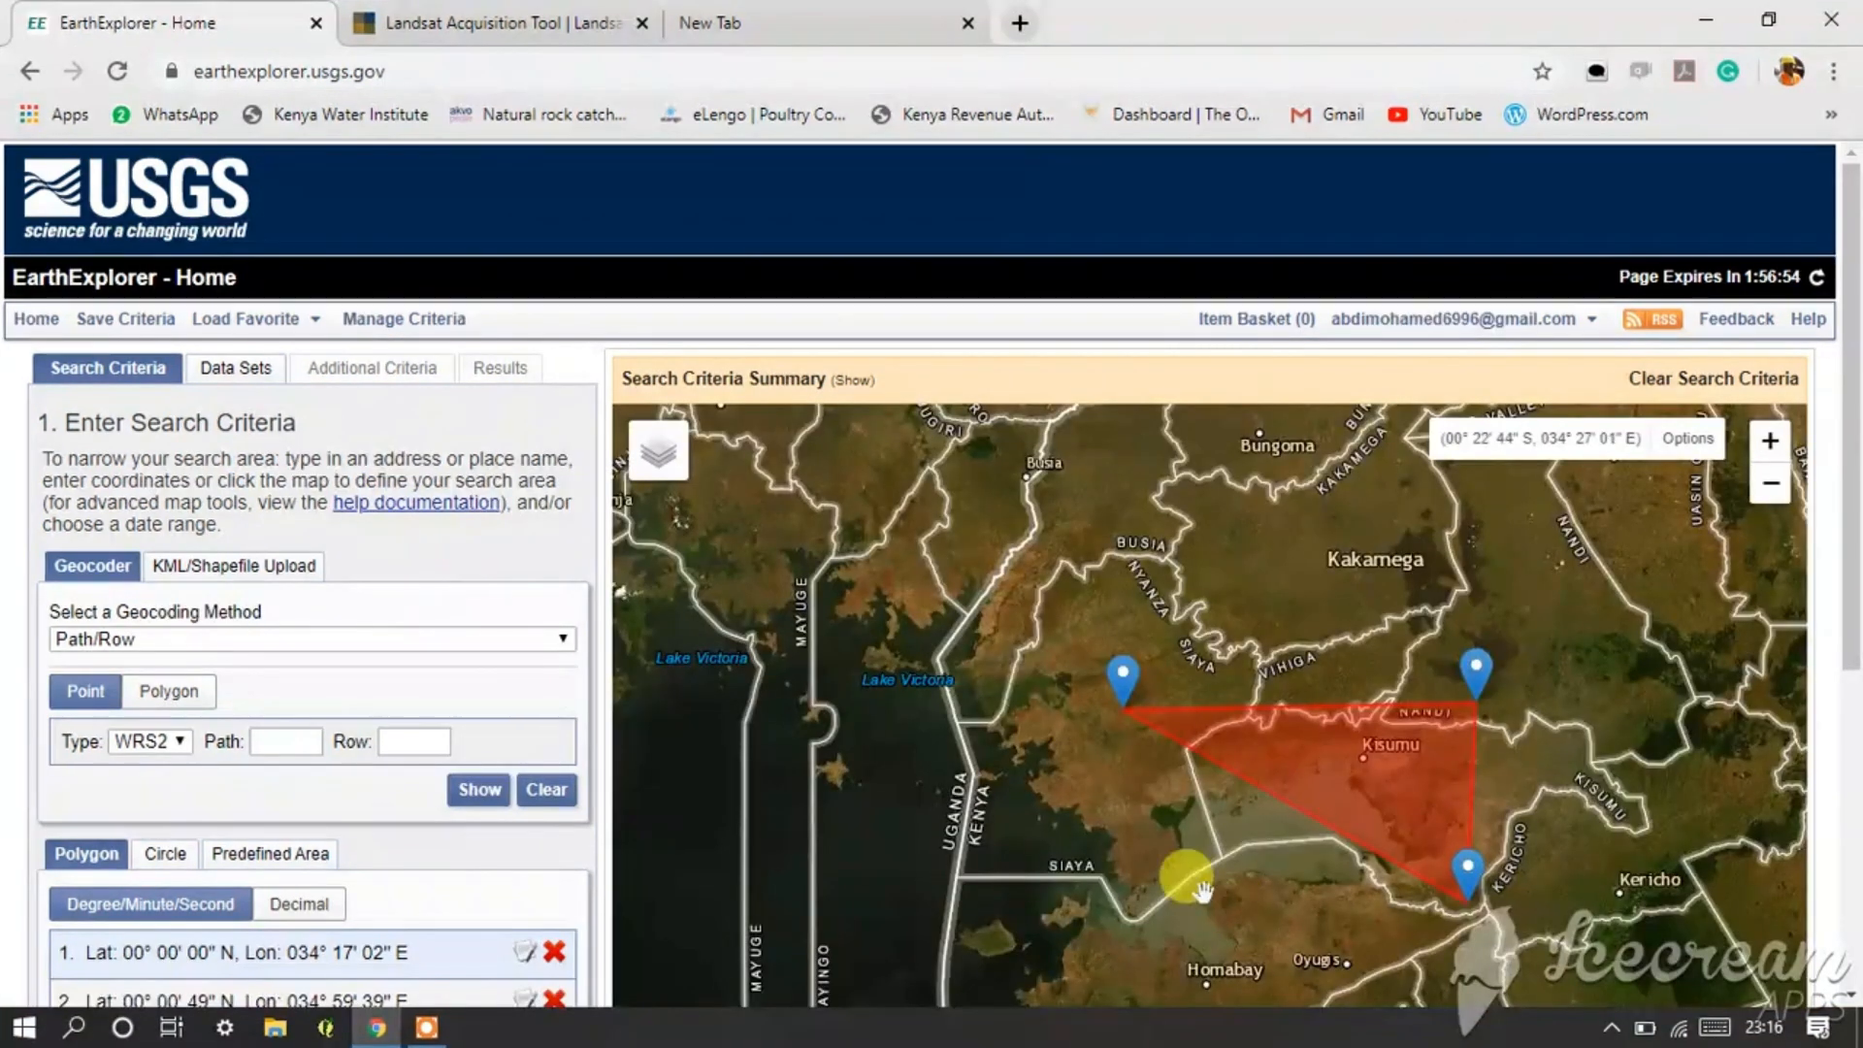
- Complete the search polygon around Kisumu with a fourth corner at about 00° 22' 34" S, 034° 19' 06" E
left_click(1148, 873)
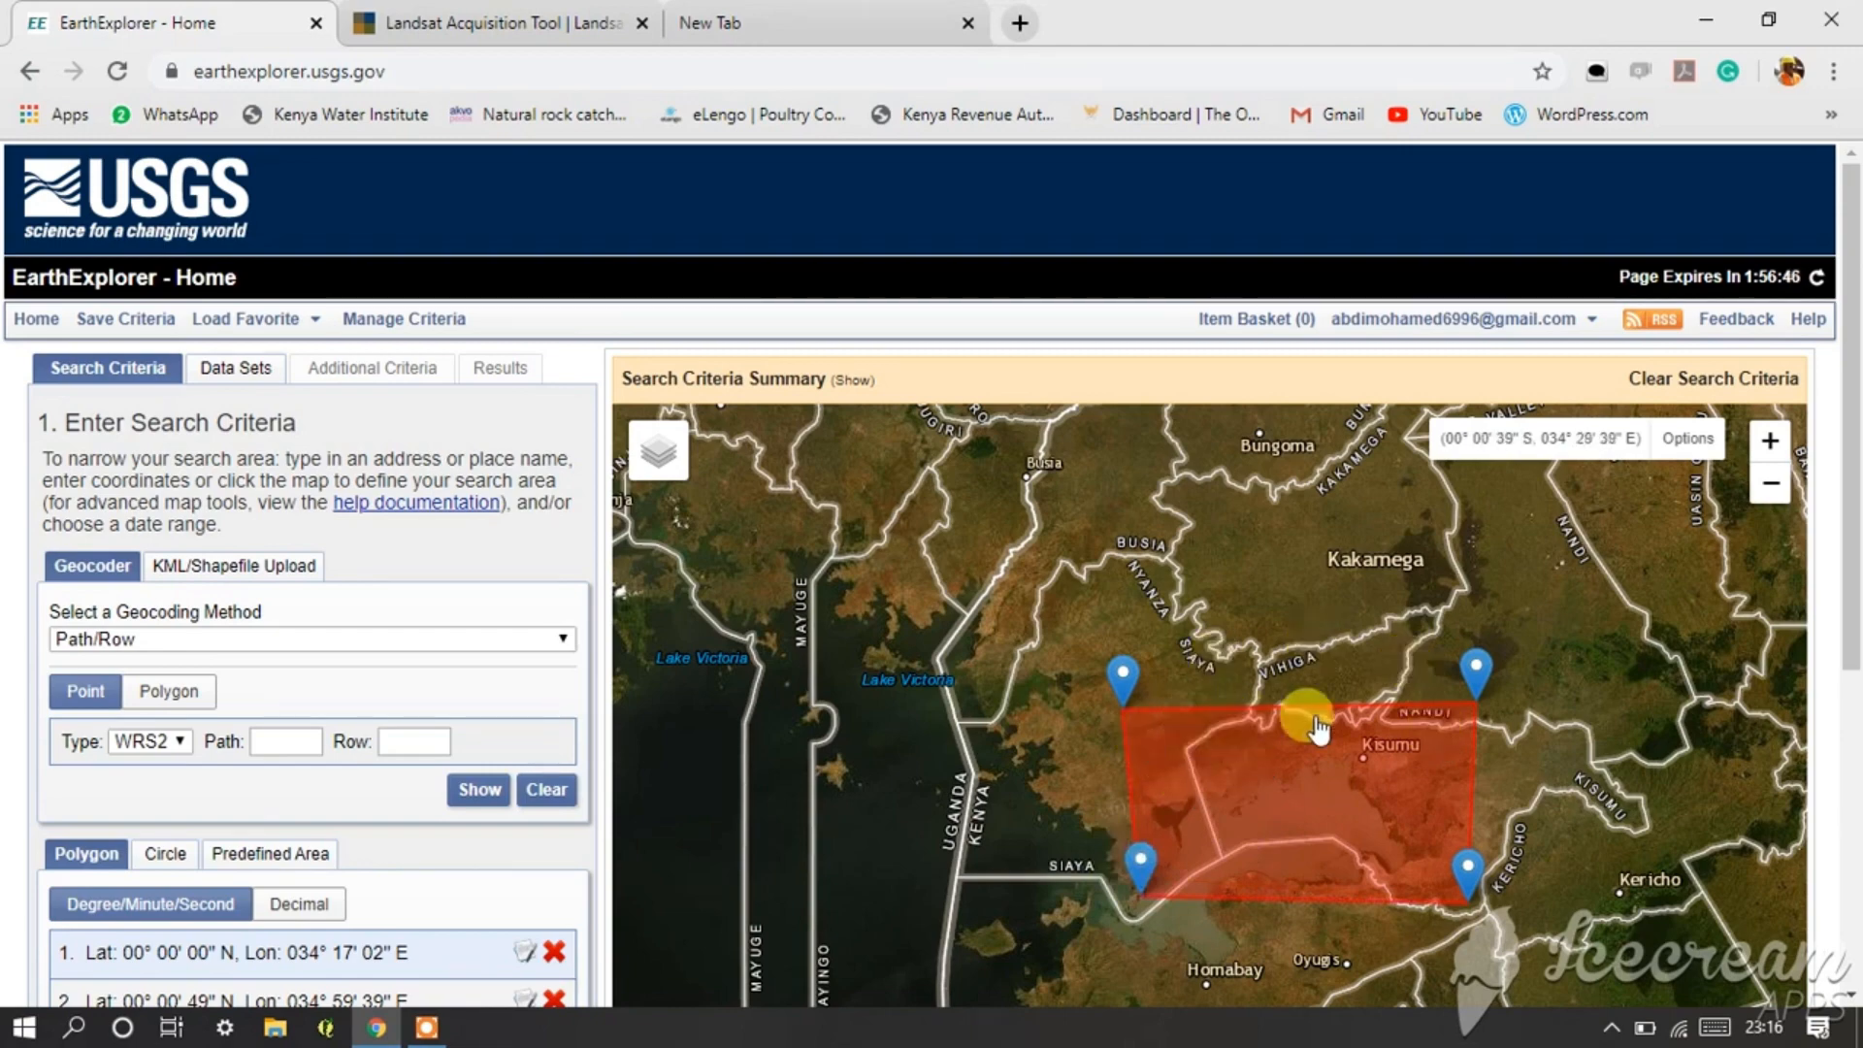
scroll(330, 836, "down", 2)
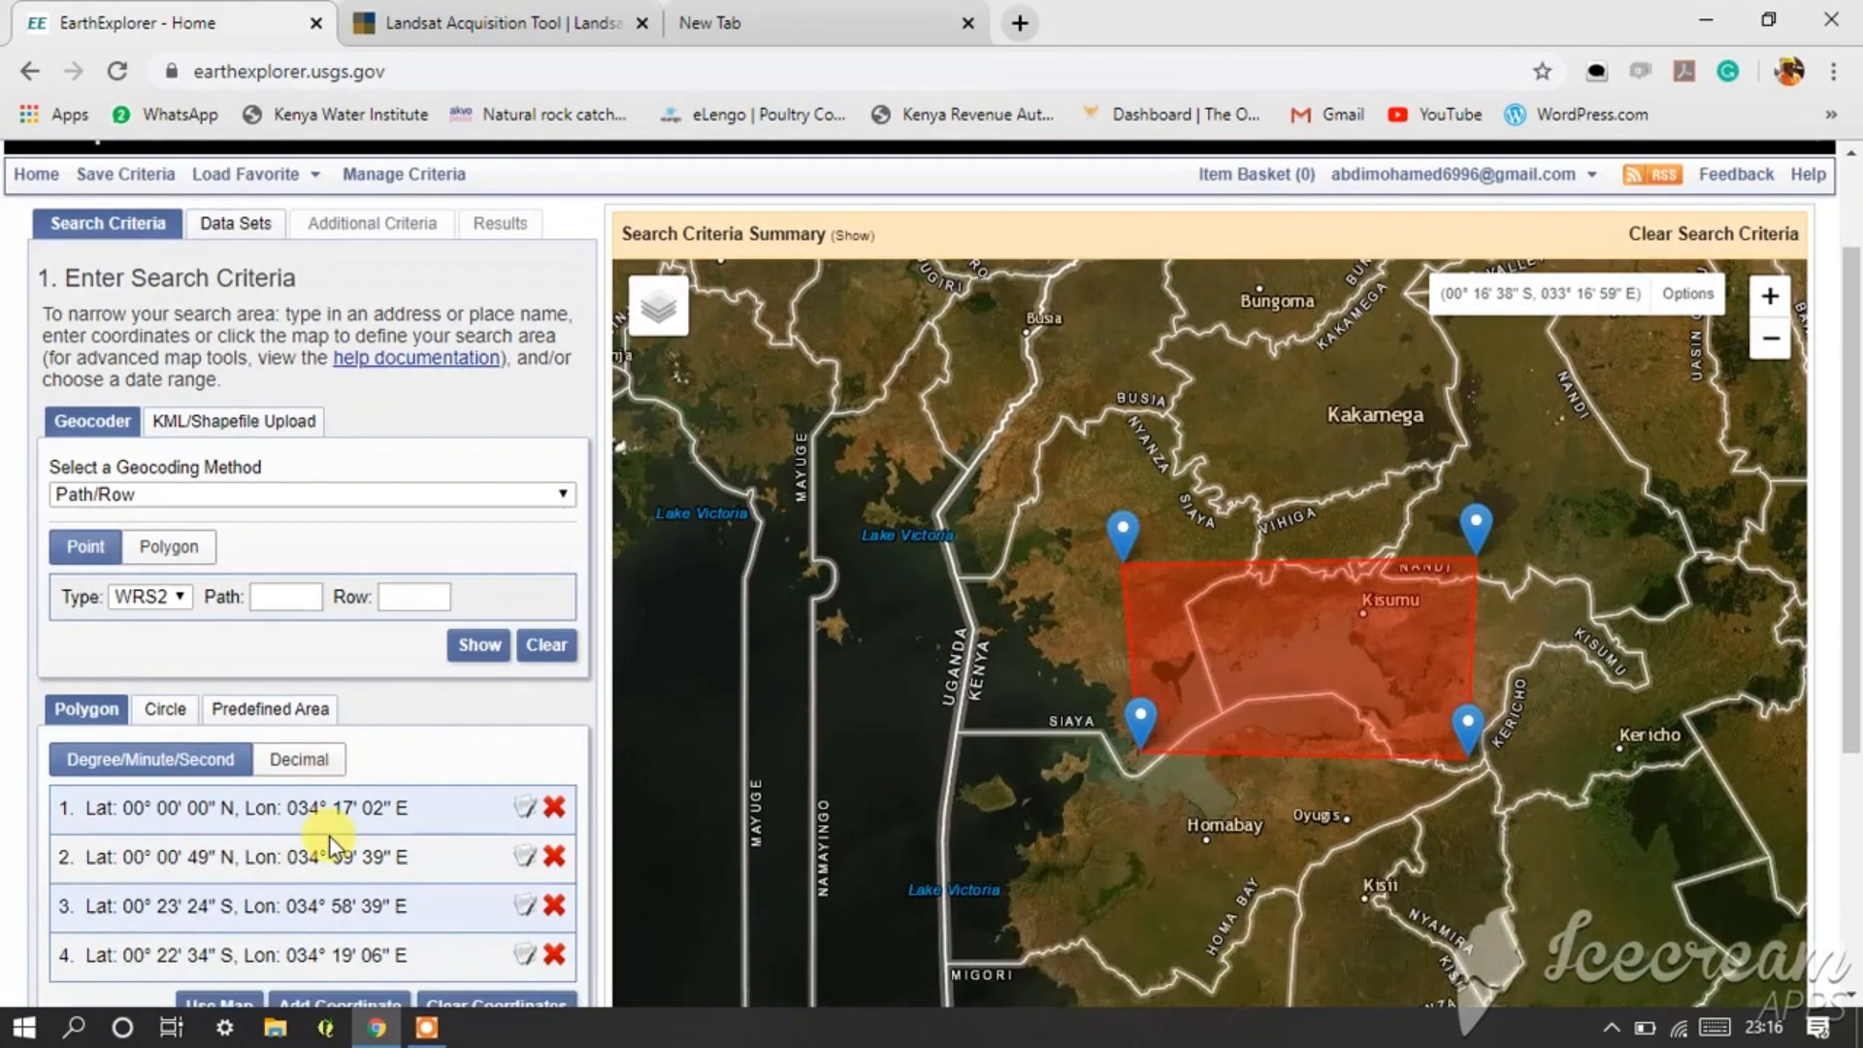
scroll(330, 837, "down", 5)
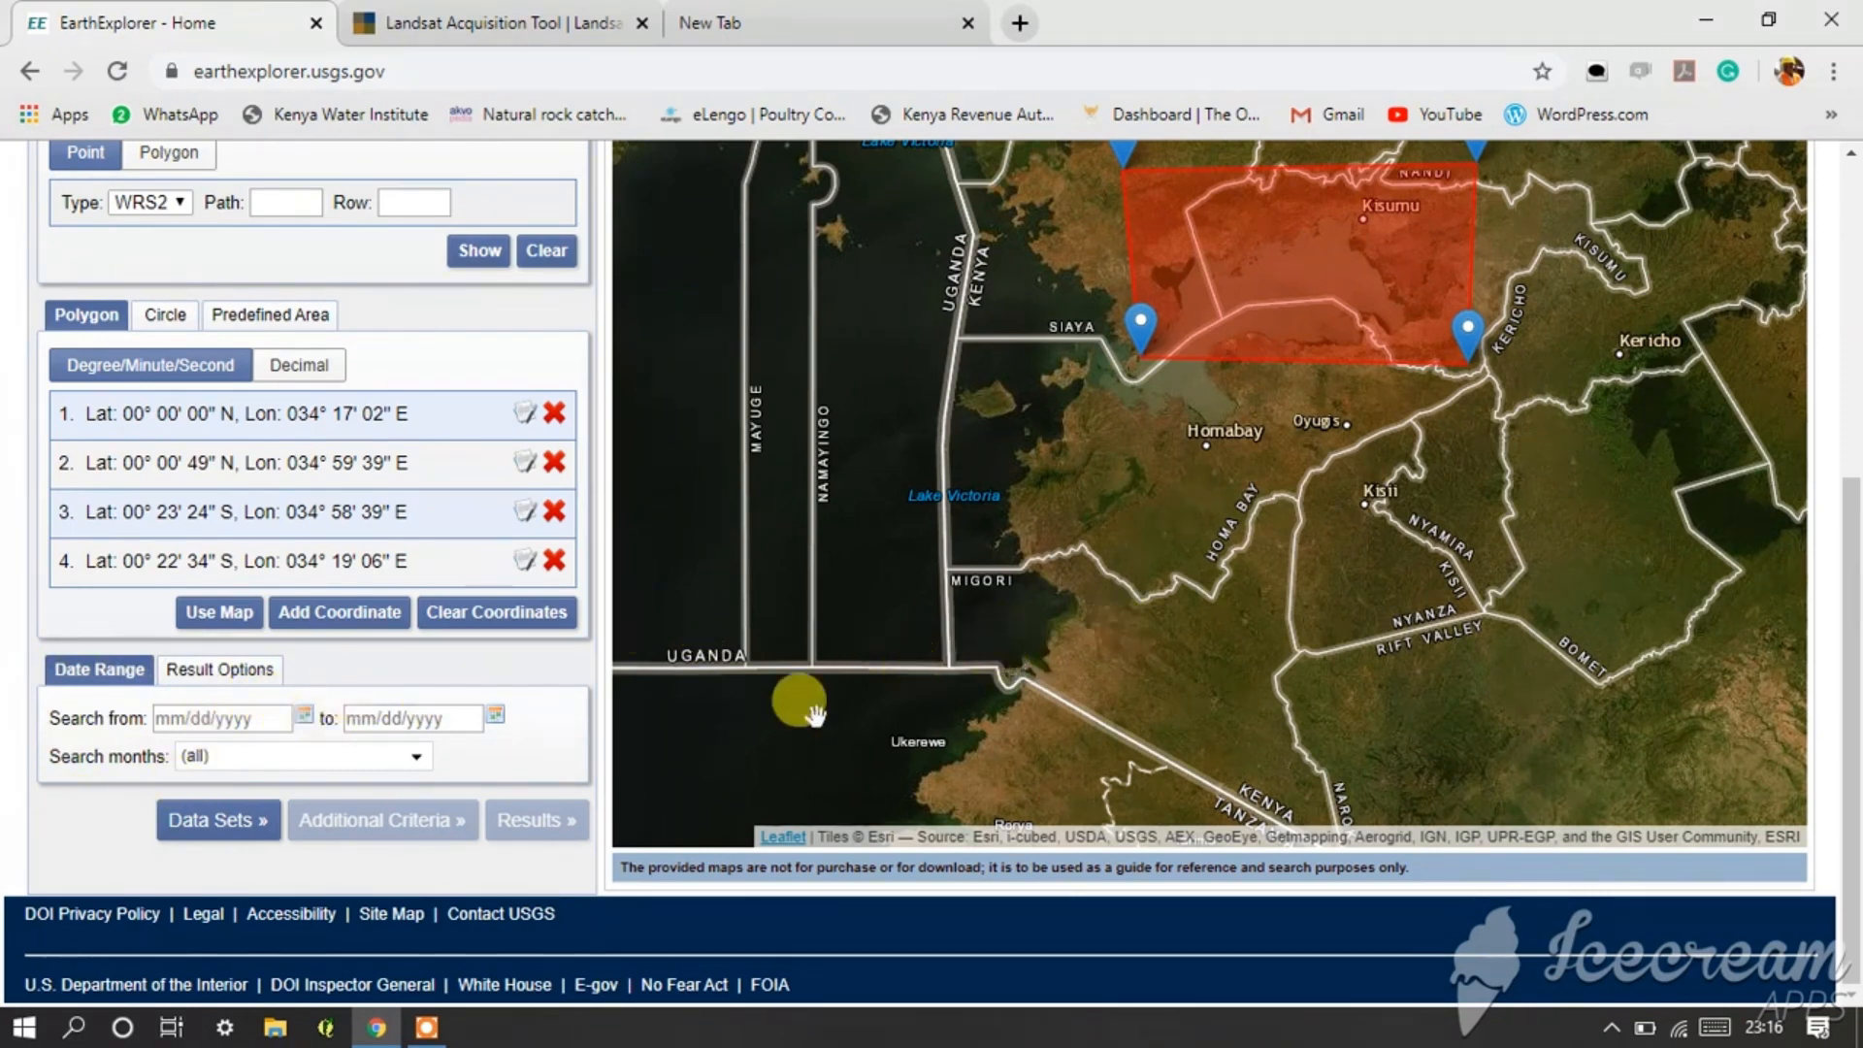
- Set the search date range from 03/05/2018 to 03/05/2020
left_click(304, 716)
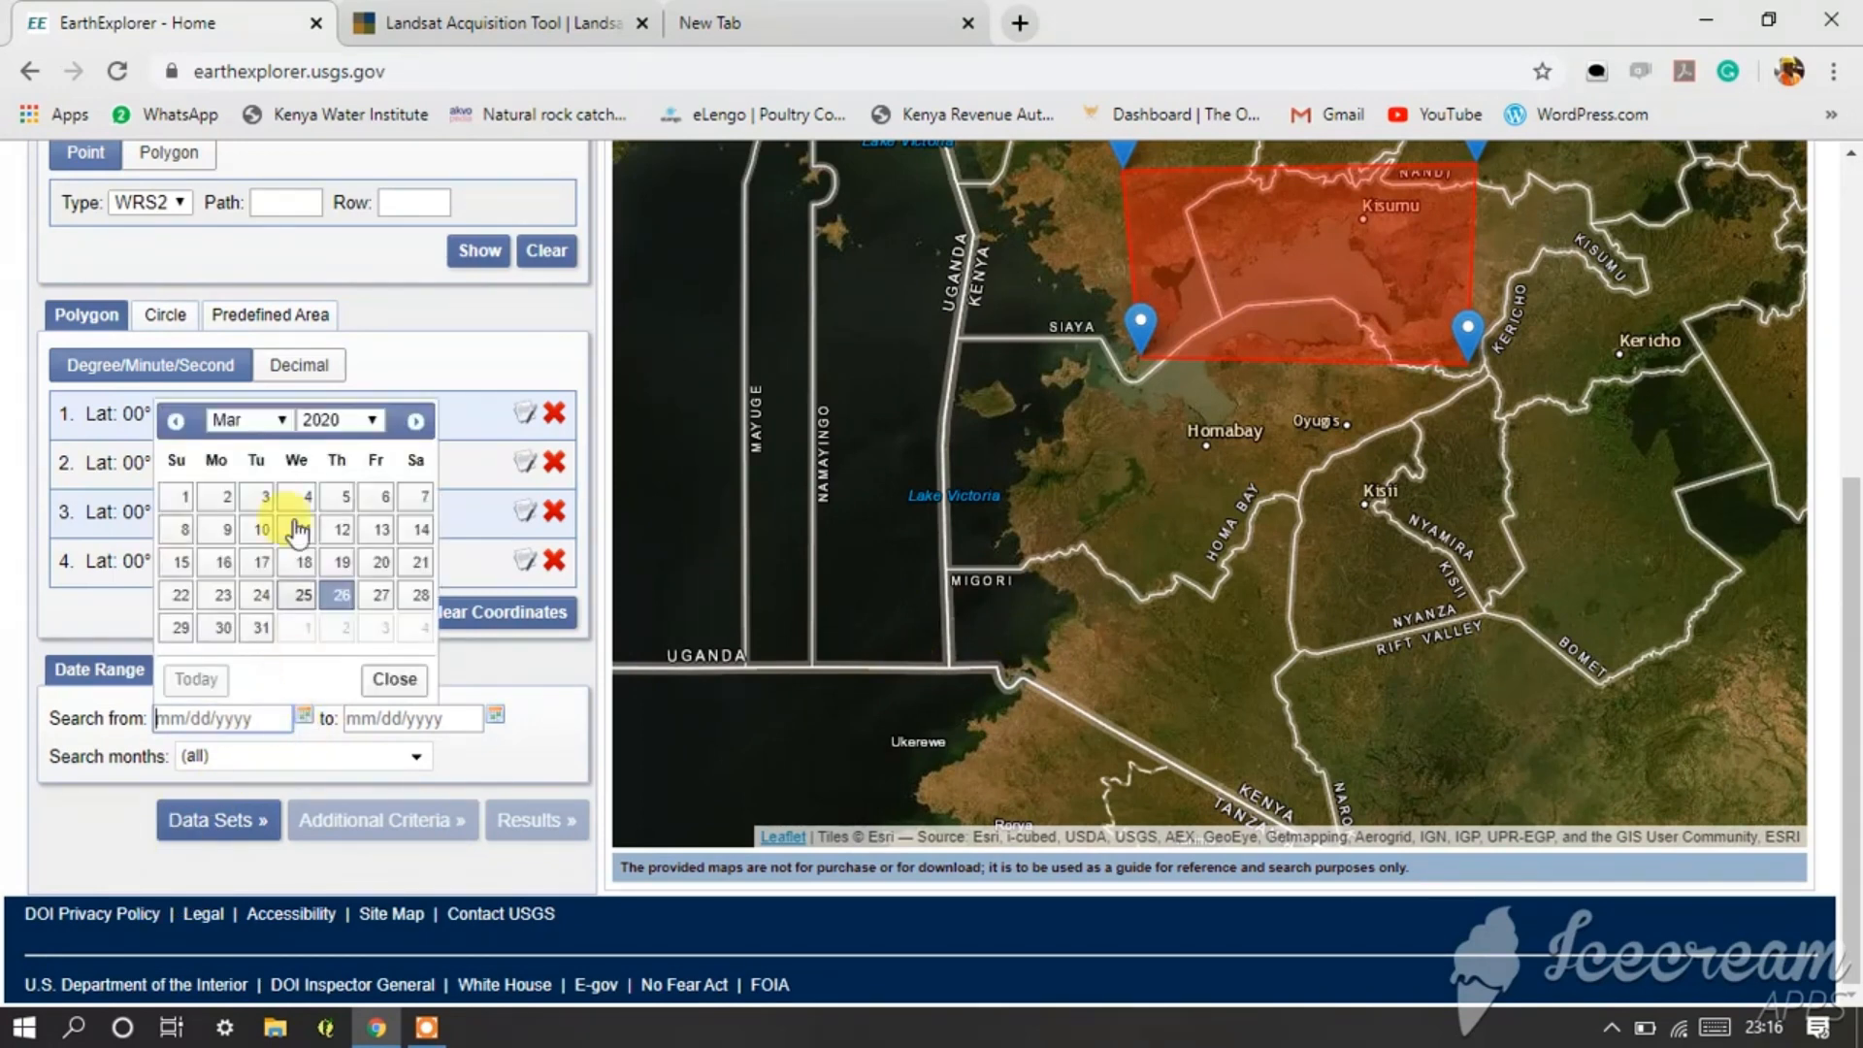
left_click(372, 422)
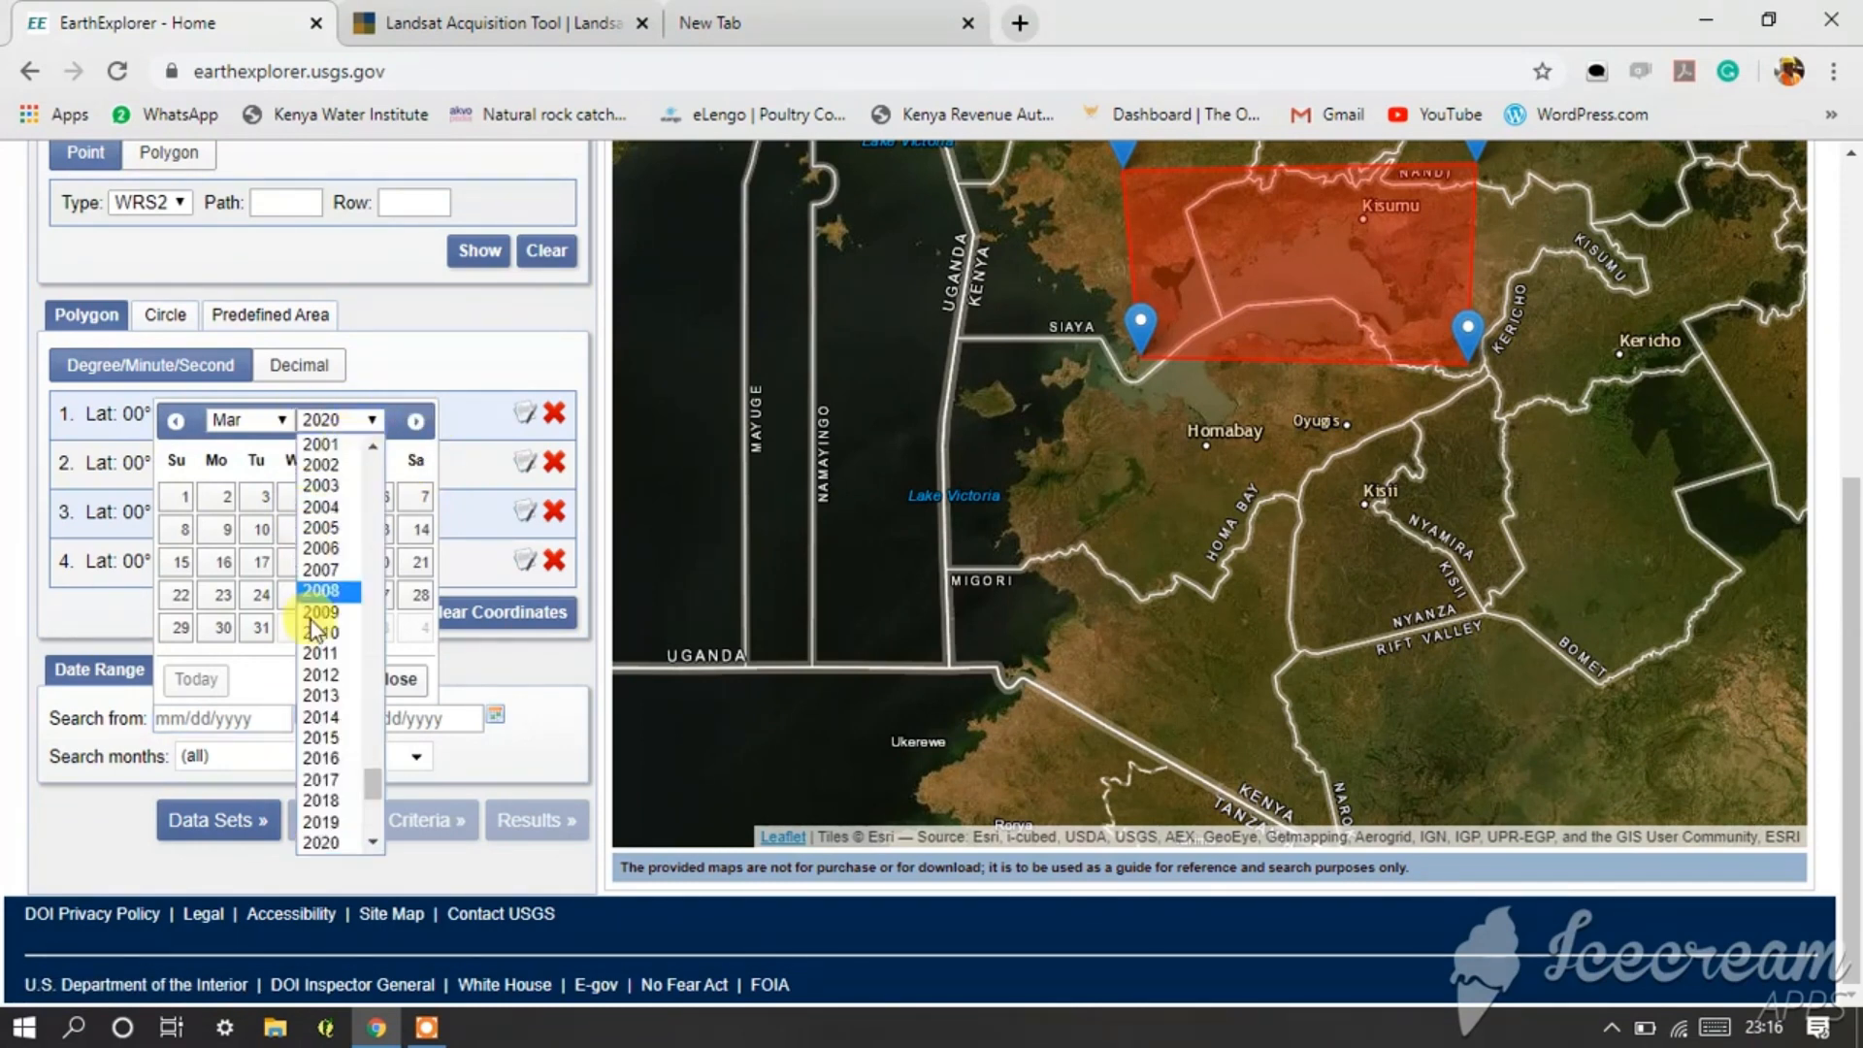
left_click(336, 798)
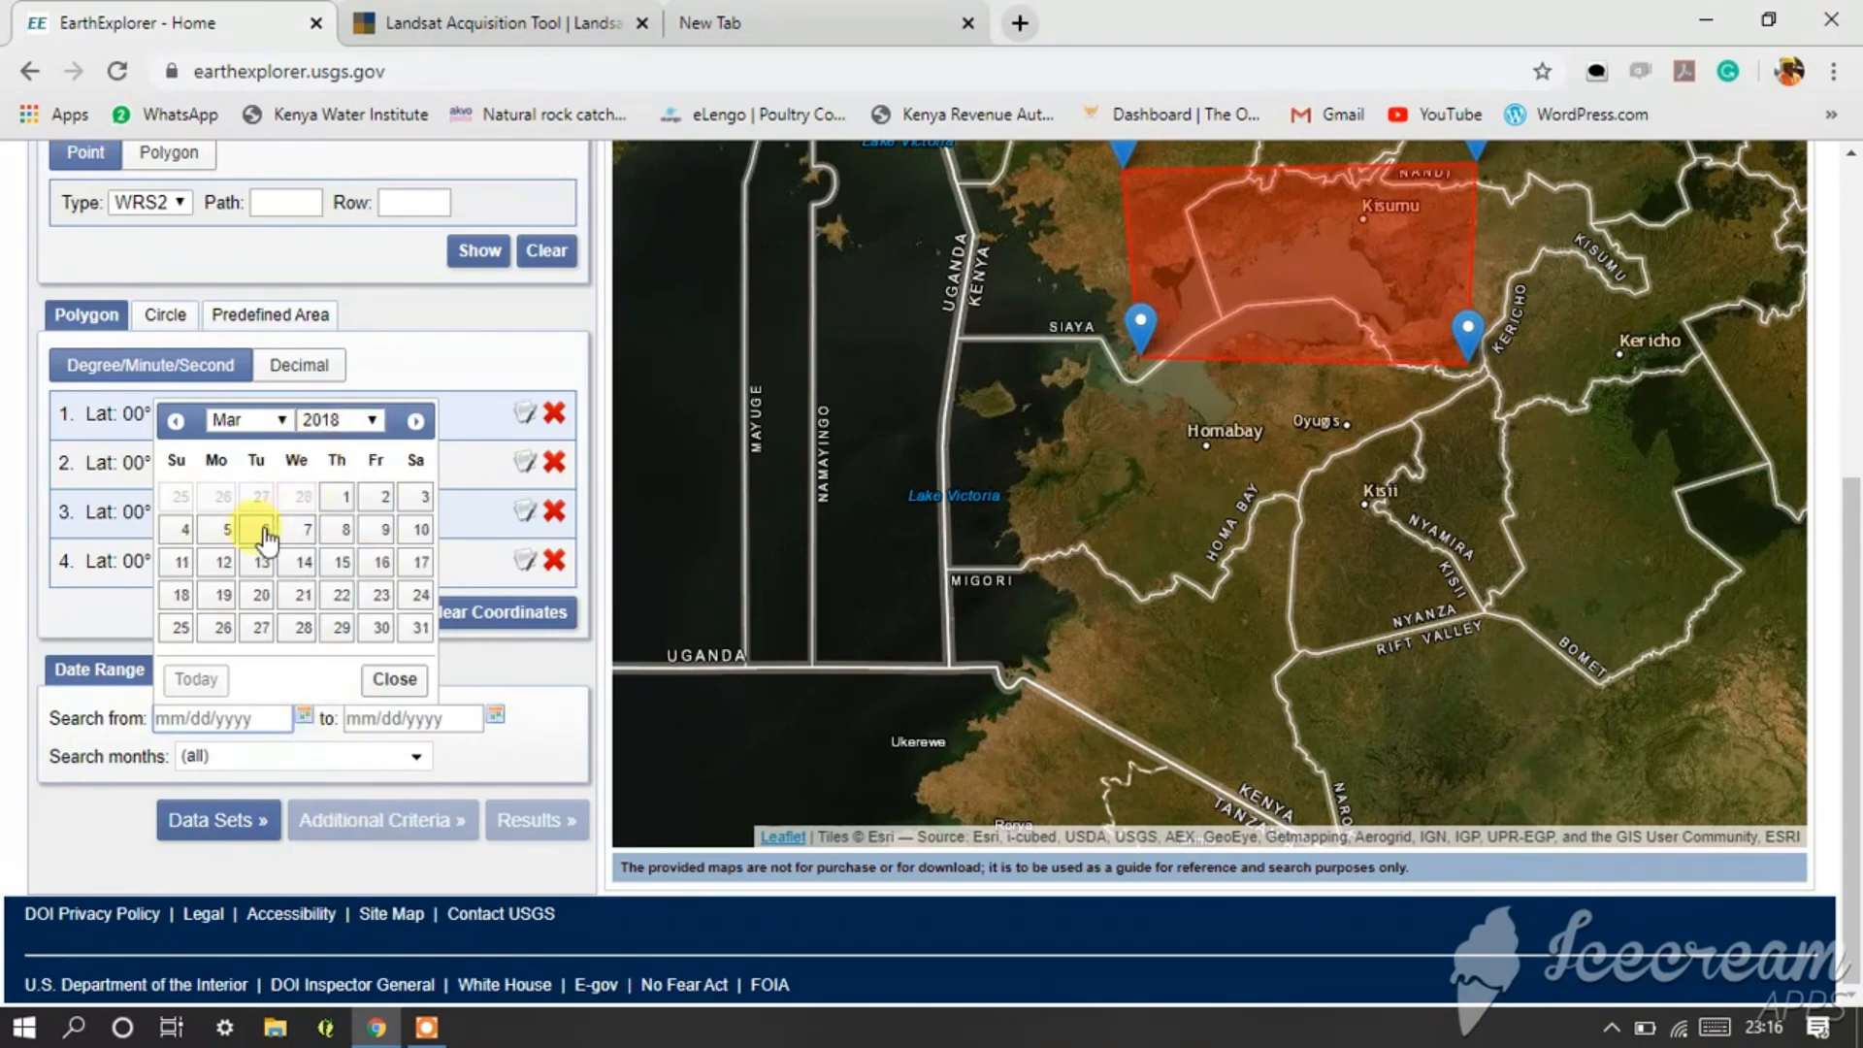
left_click(223, 529)
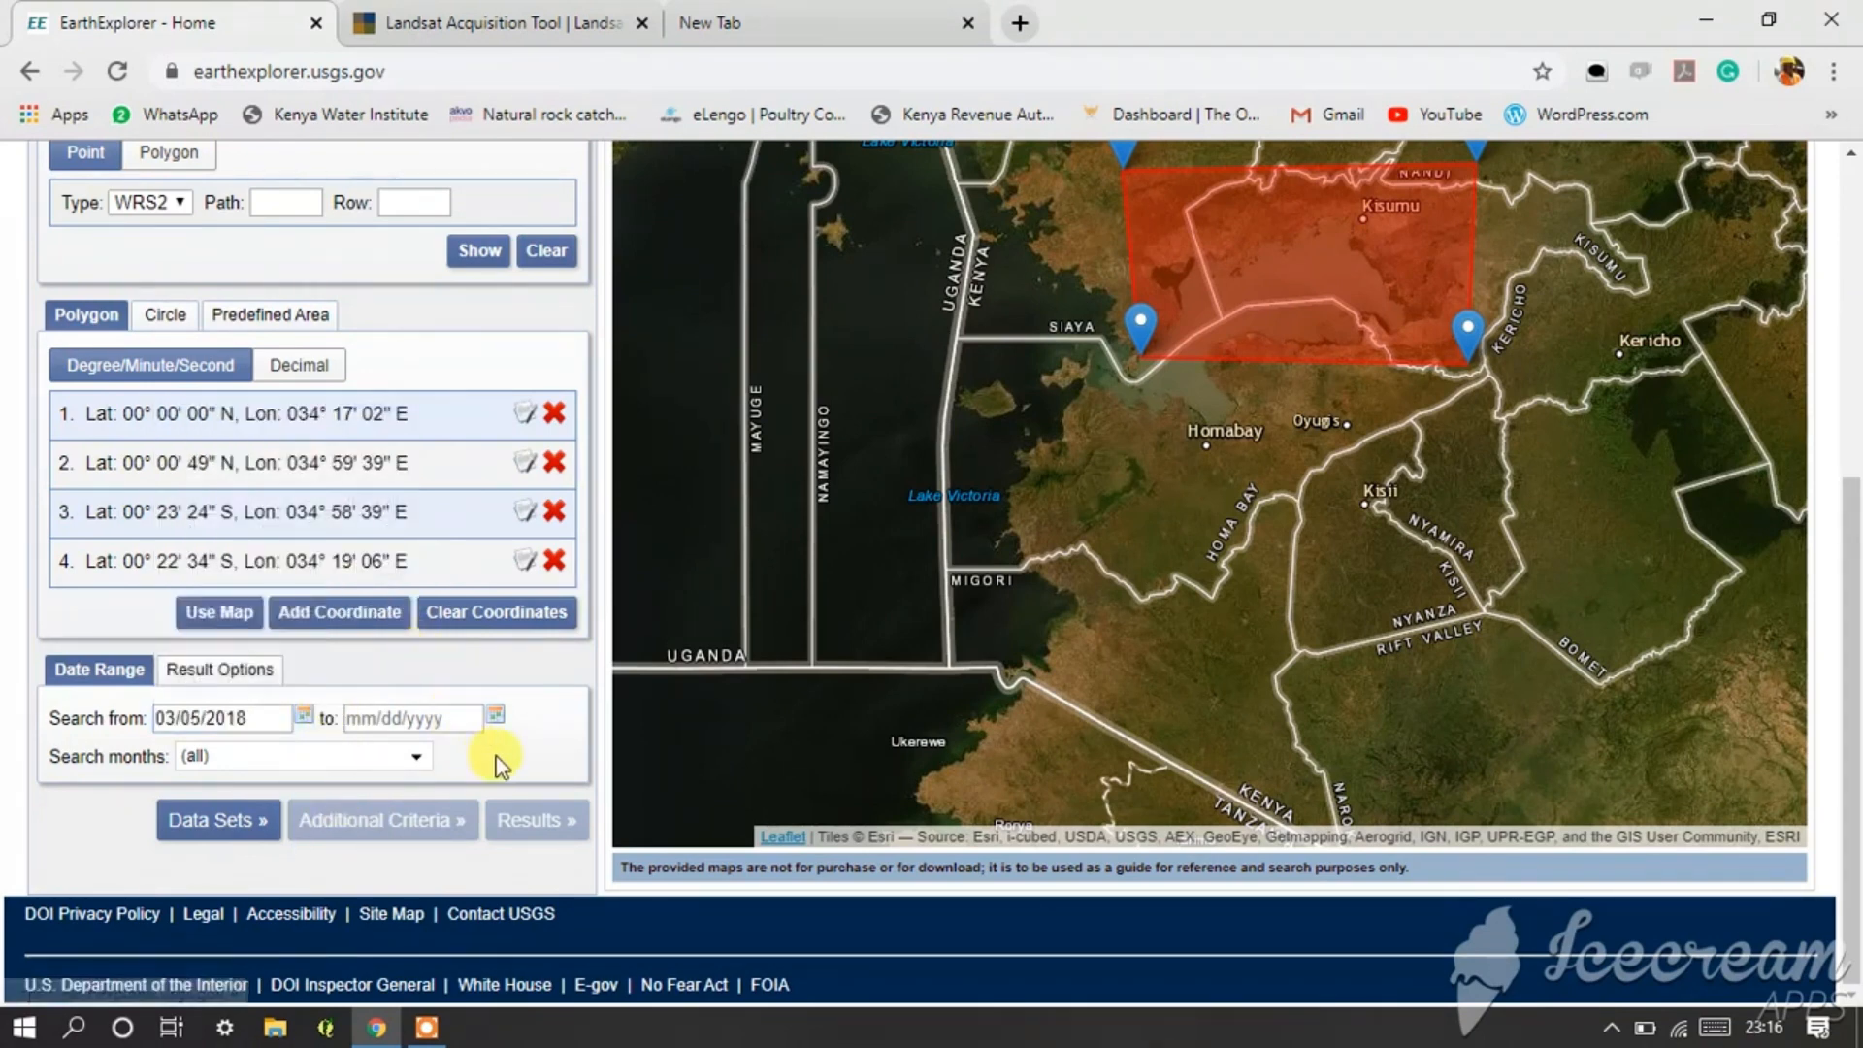
left_click(495, 719)
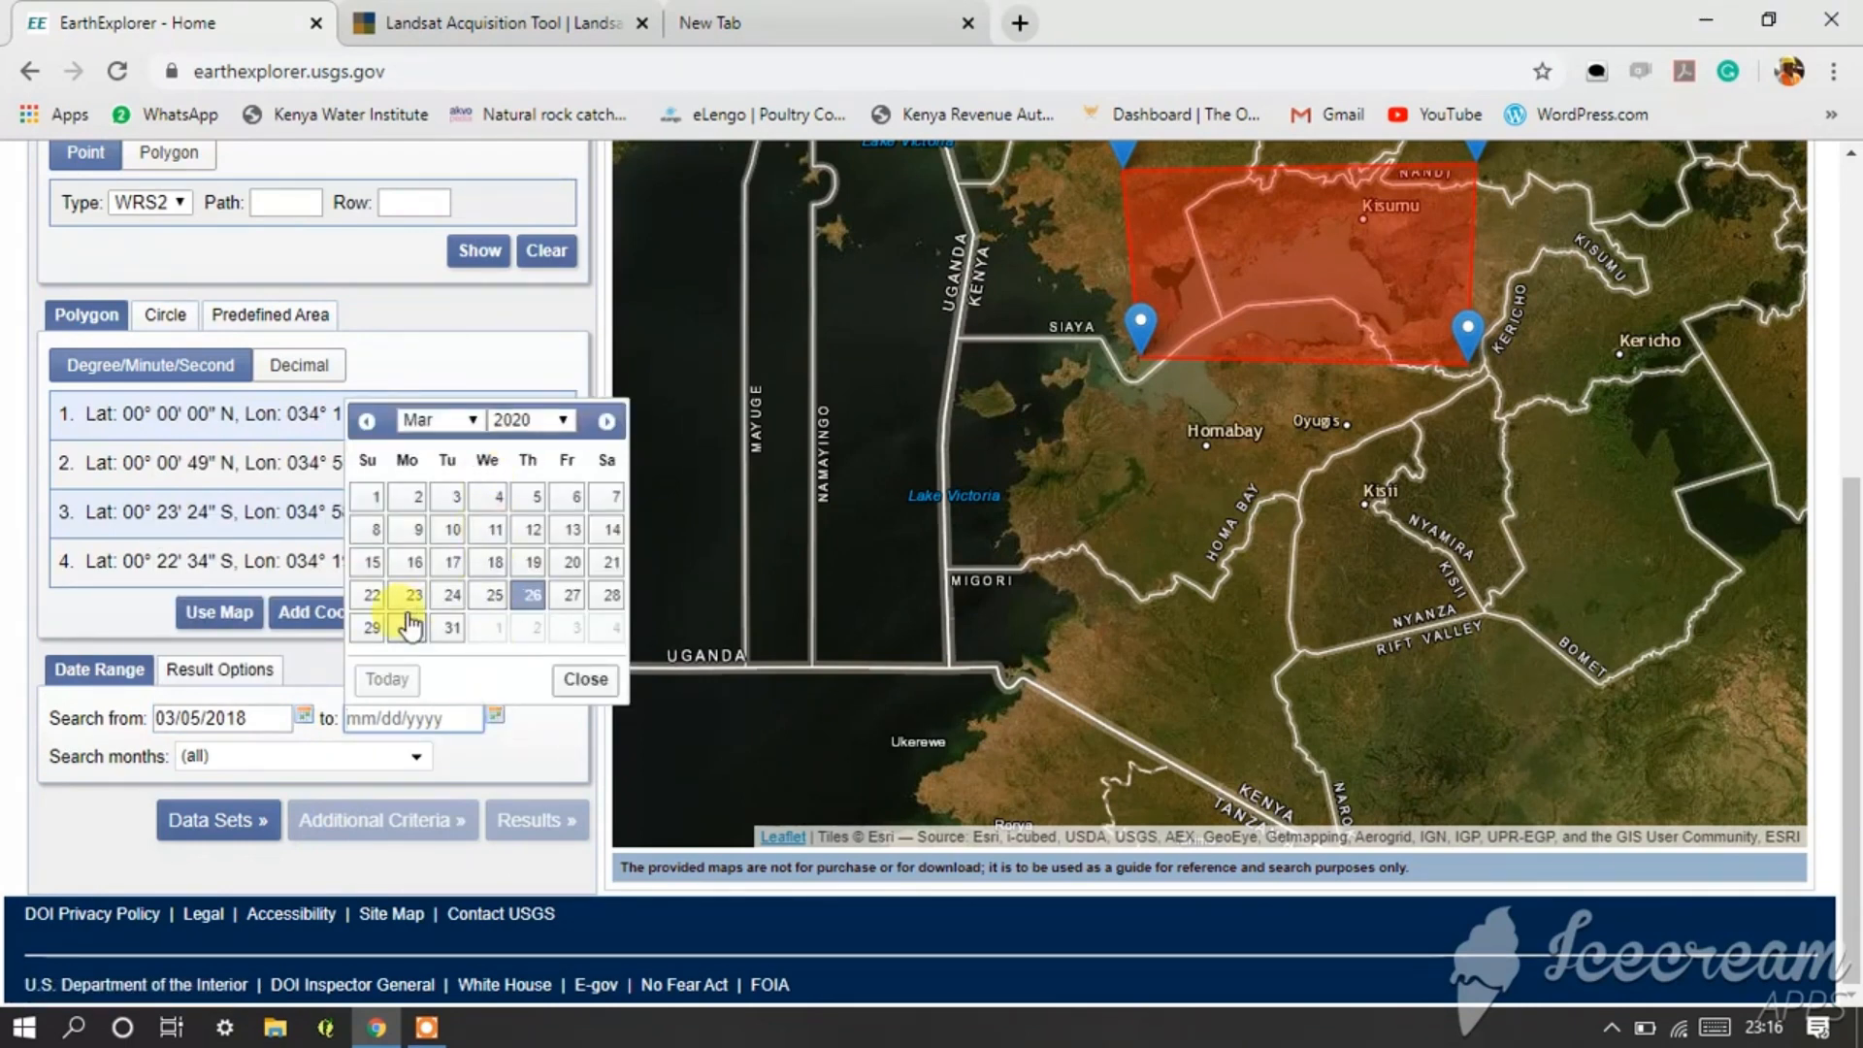
left_click(530, 496)
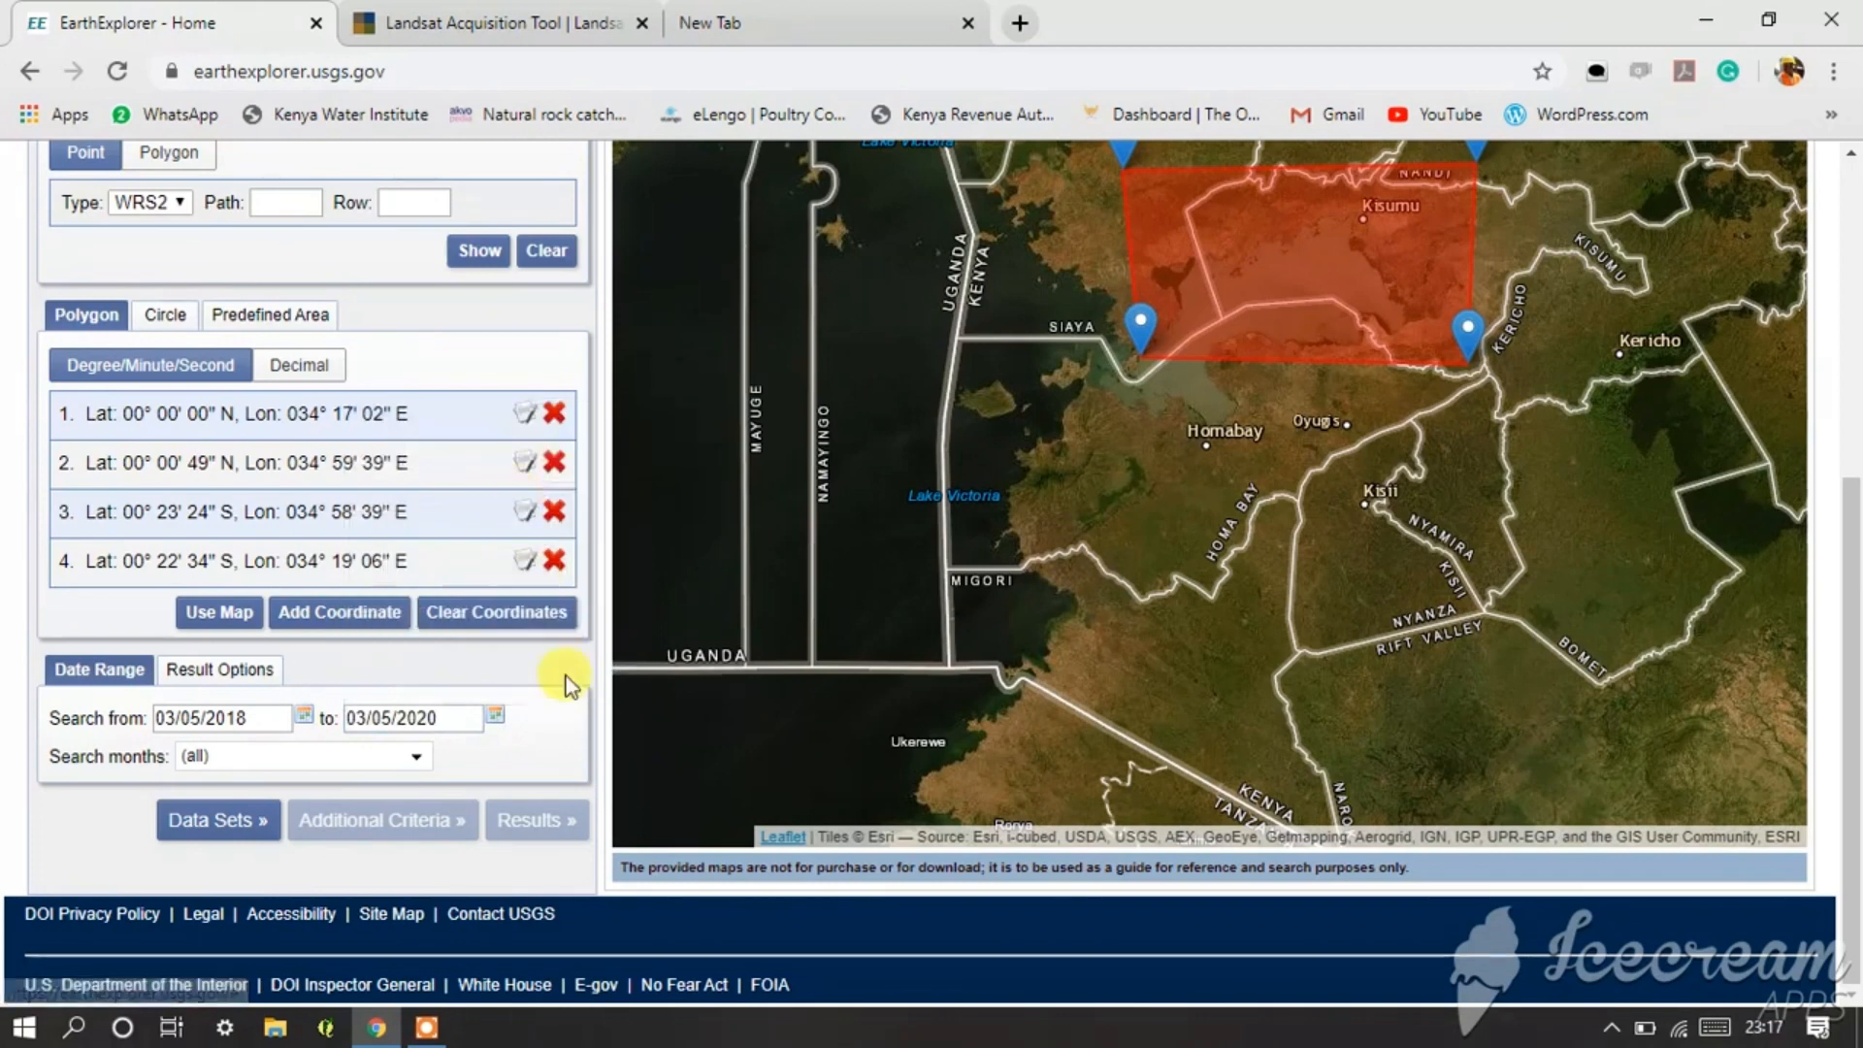
- Proceed to data set selection and choose Landsat 8 OLI/TIRS C1 Level-1 from Landsat Collection 1 Level-1
left_click(216, 820)
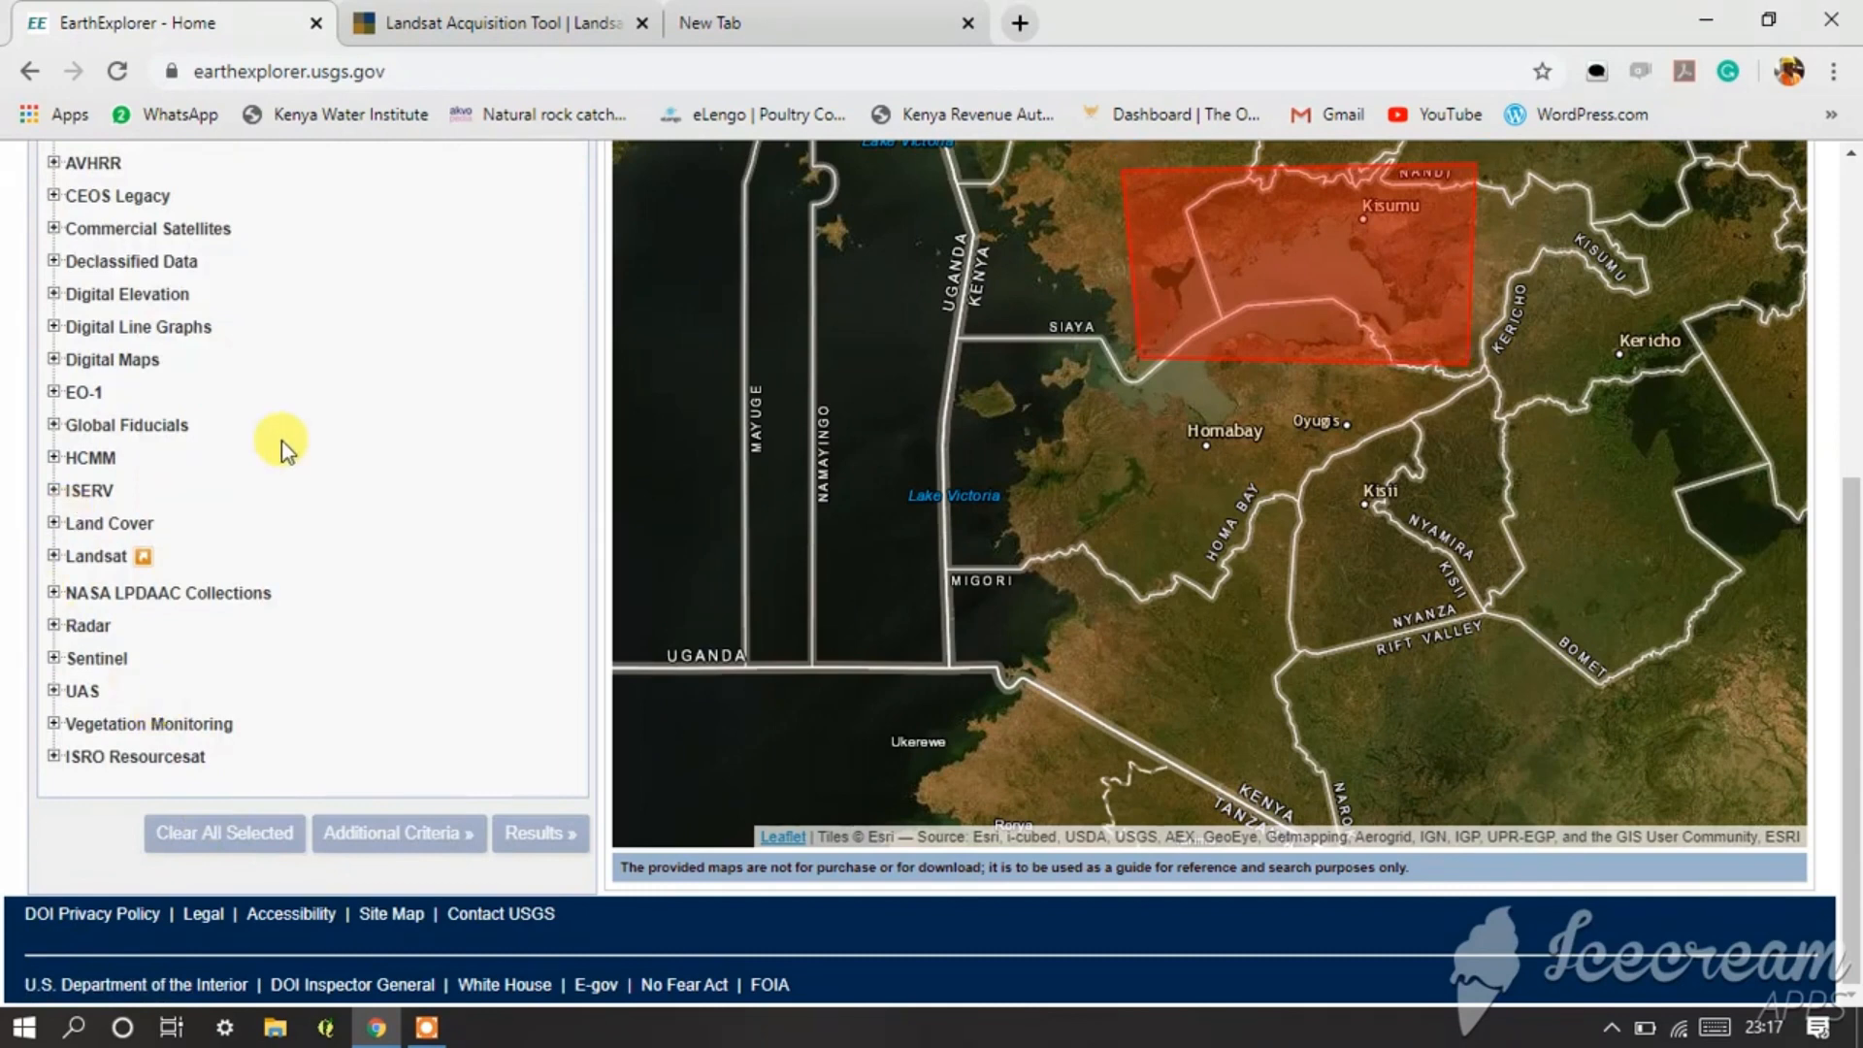
scroll(282, 448, "up", 3)
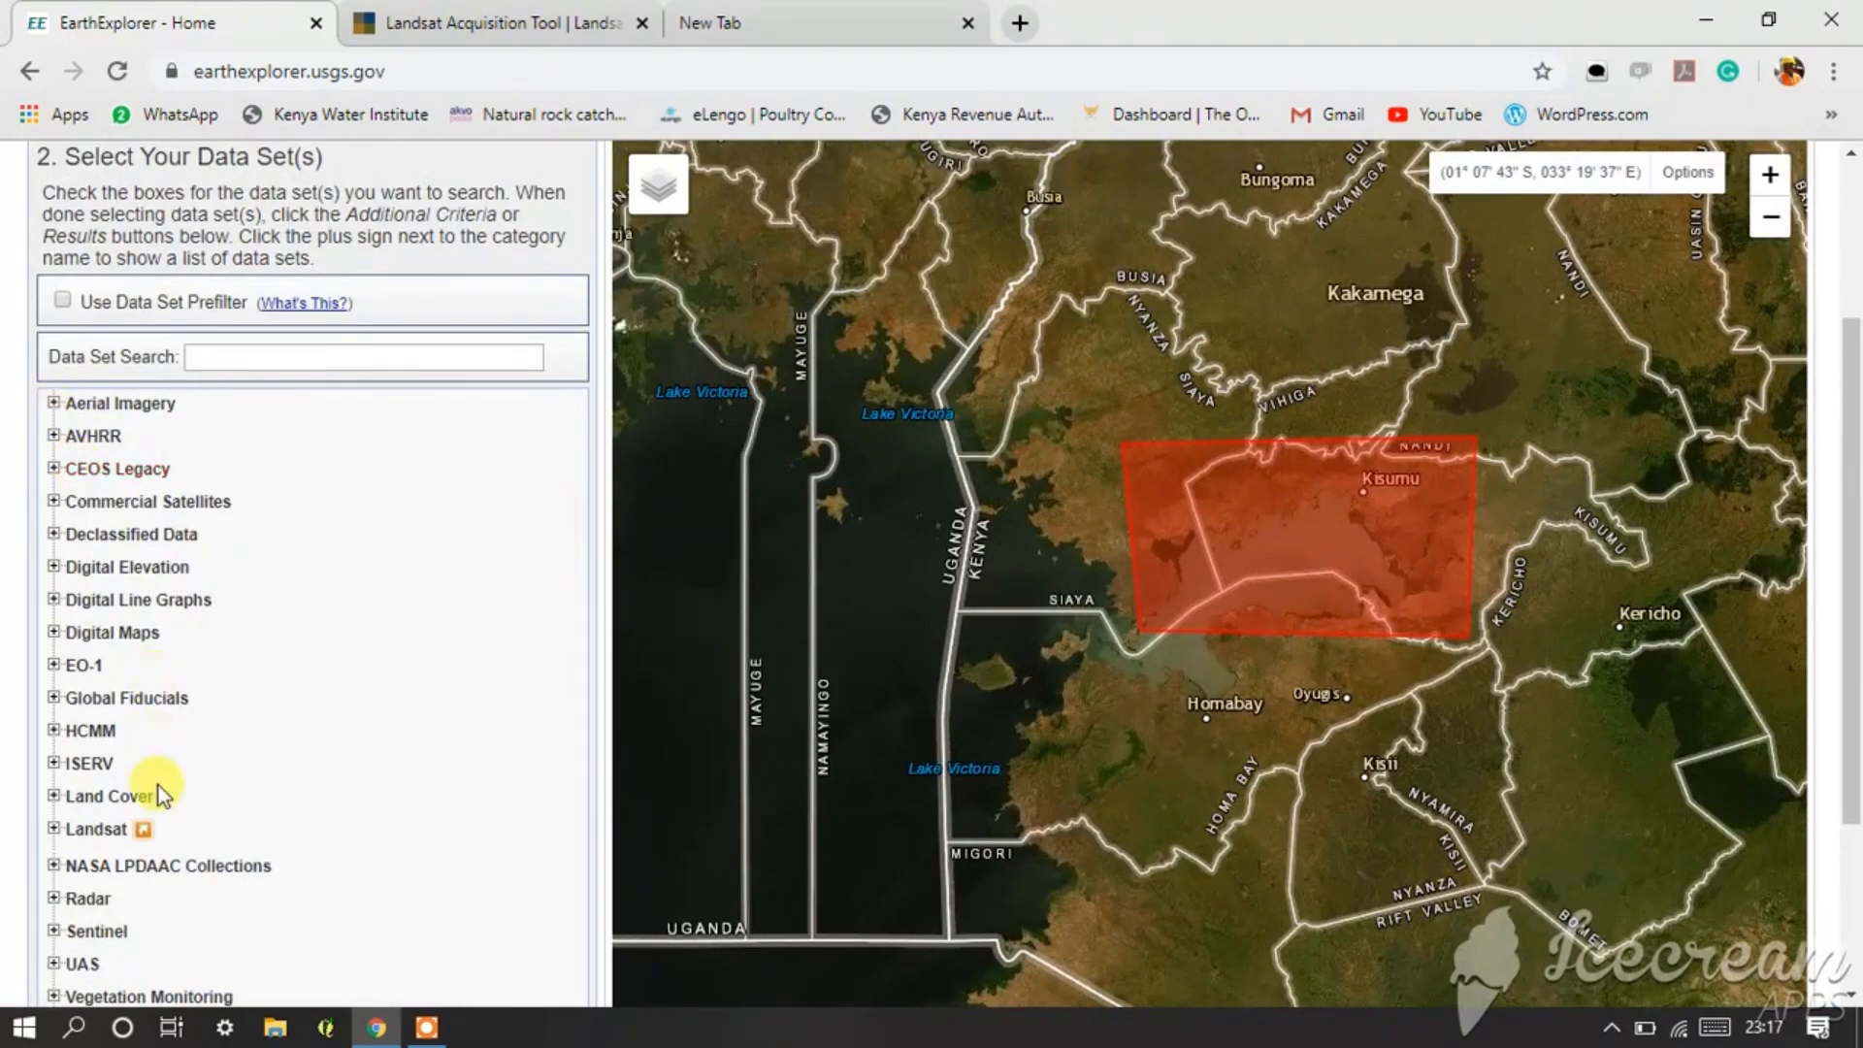
scroll(160, 784, "down", 2)
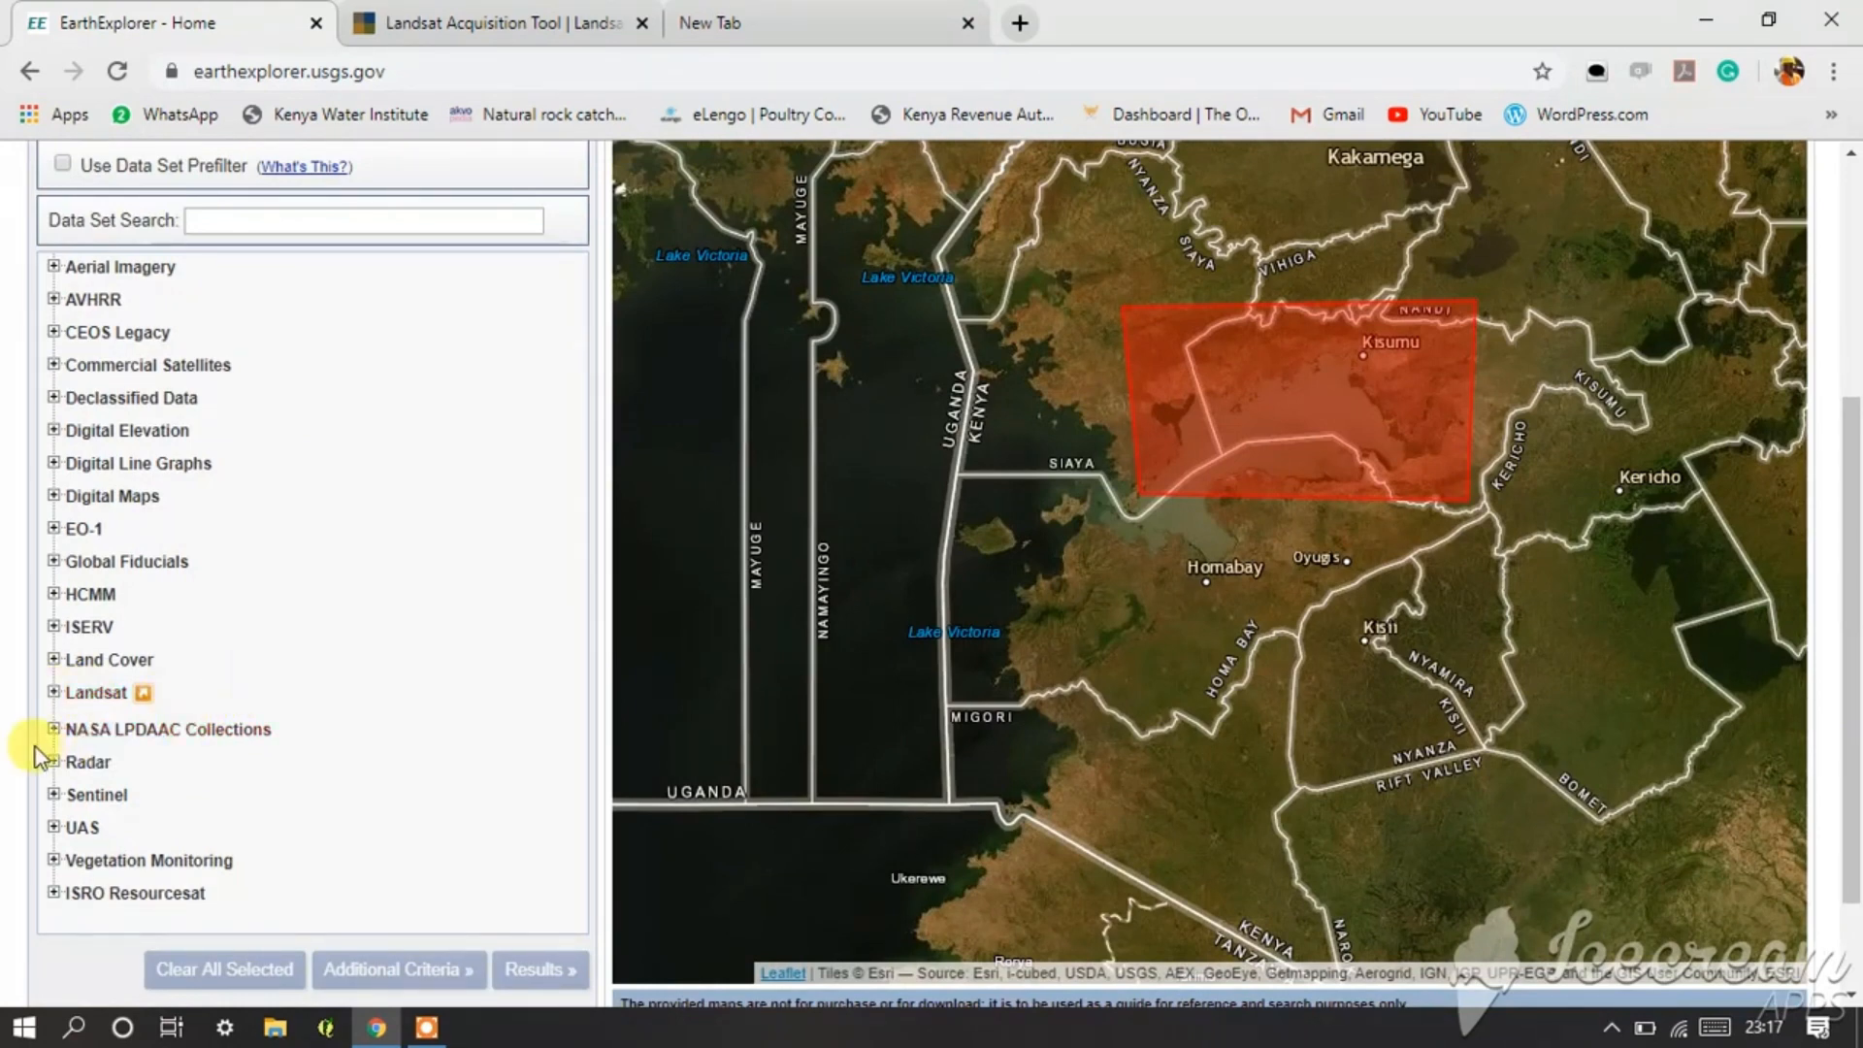
left_click(54, 693)
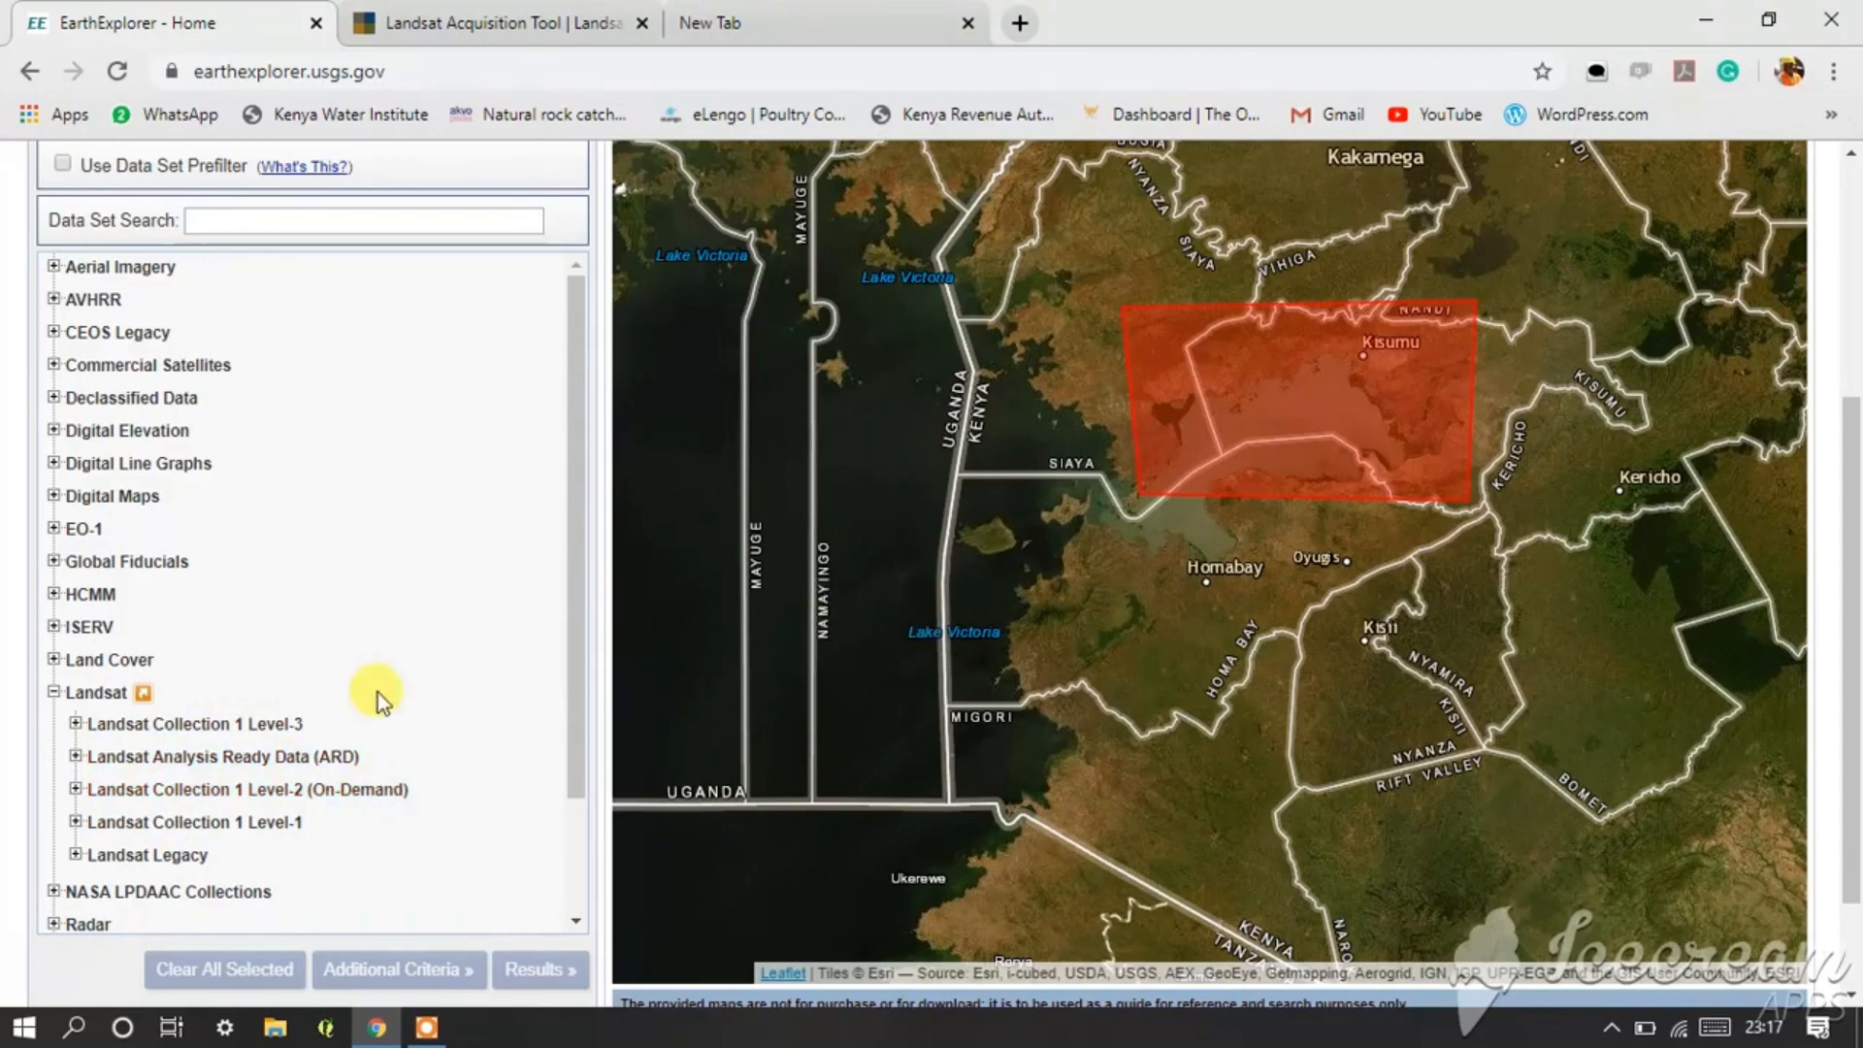
scroll(446, 806, "down", 3)
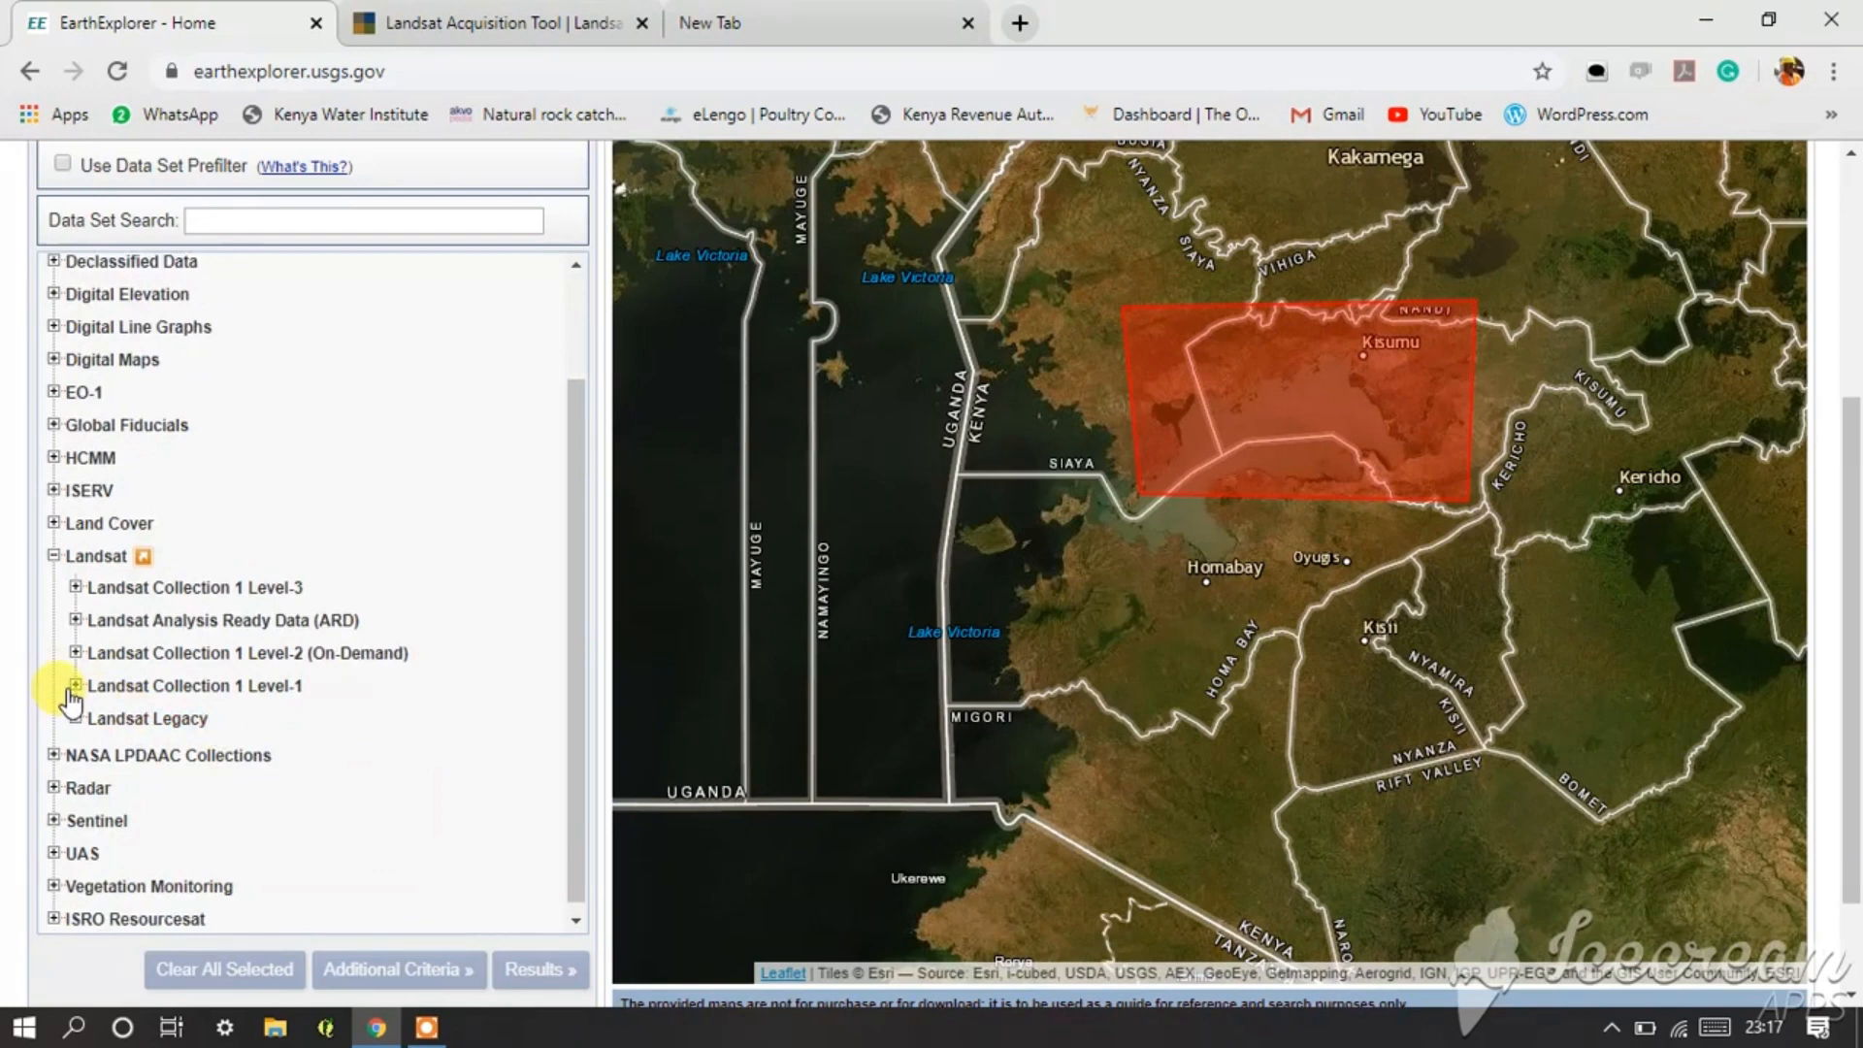
left_click(75, 686)
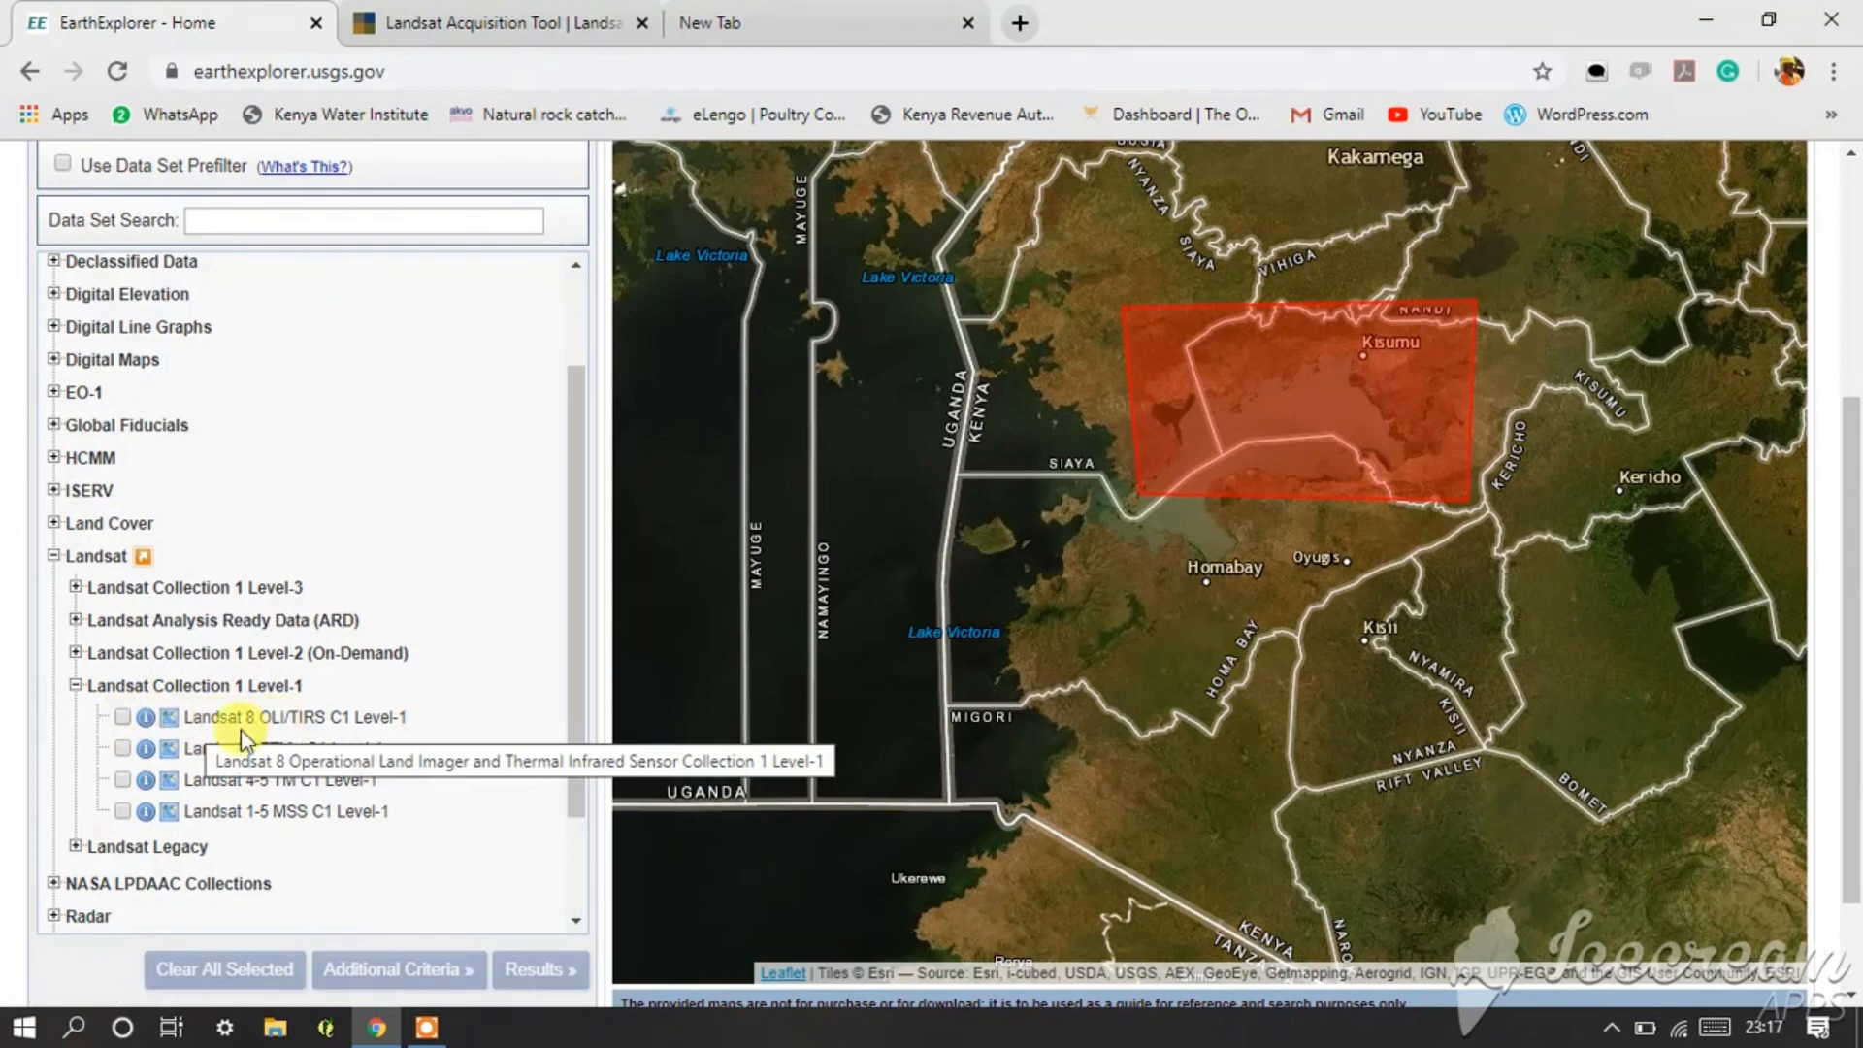
left_click(123, 718)
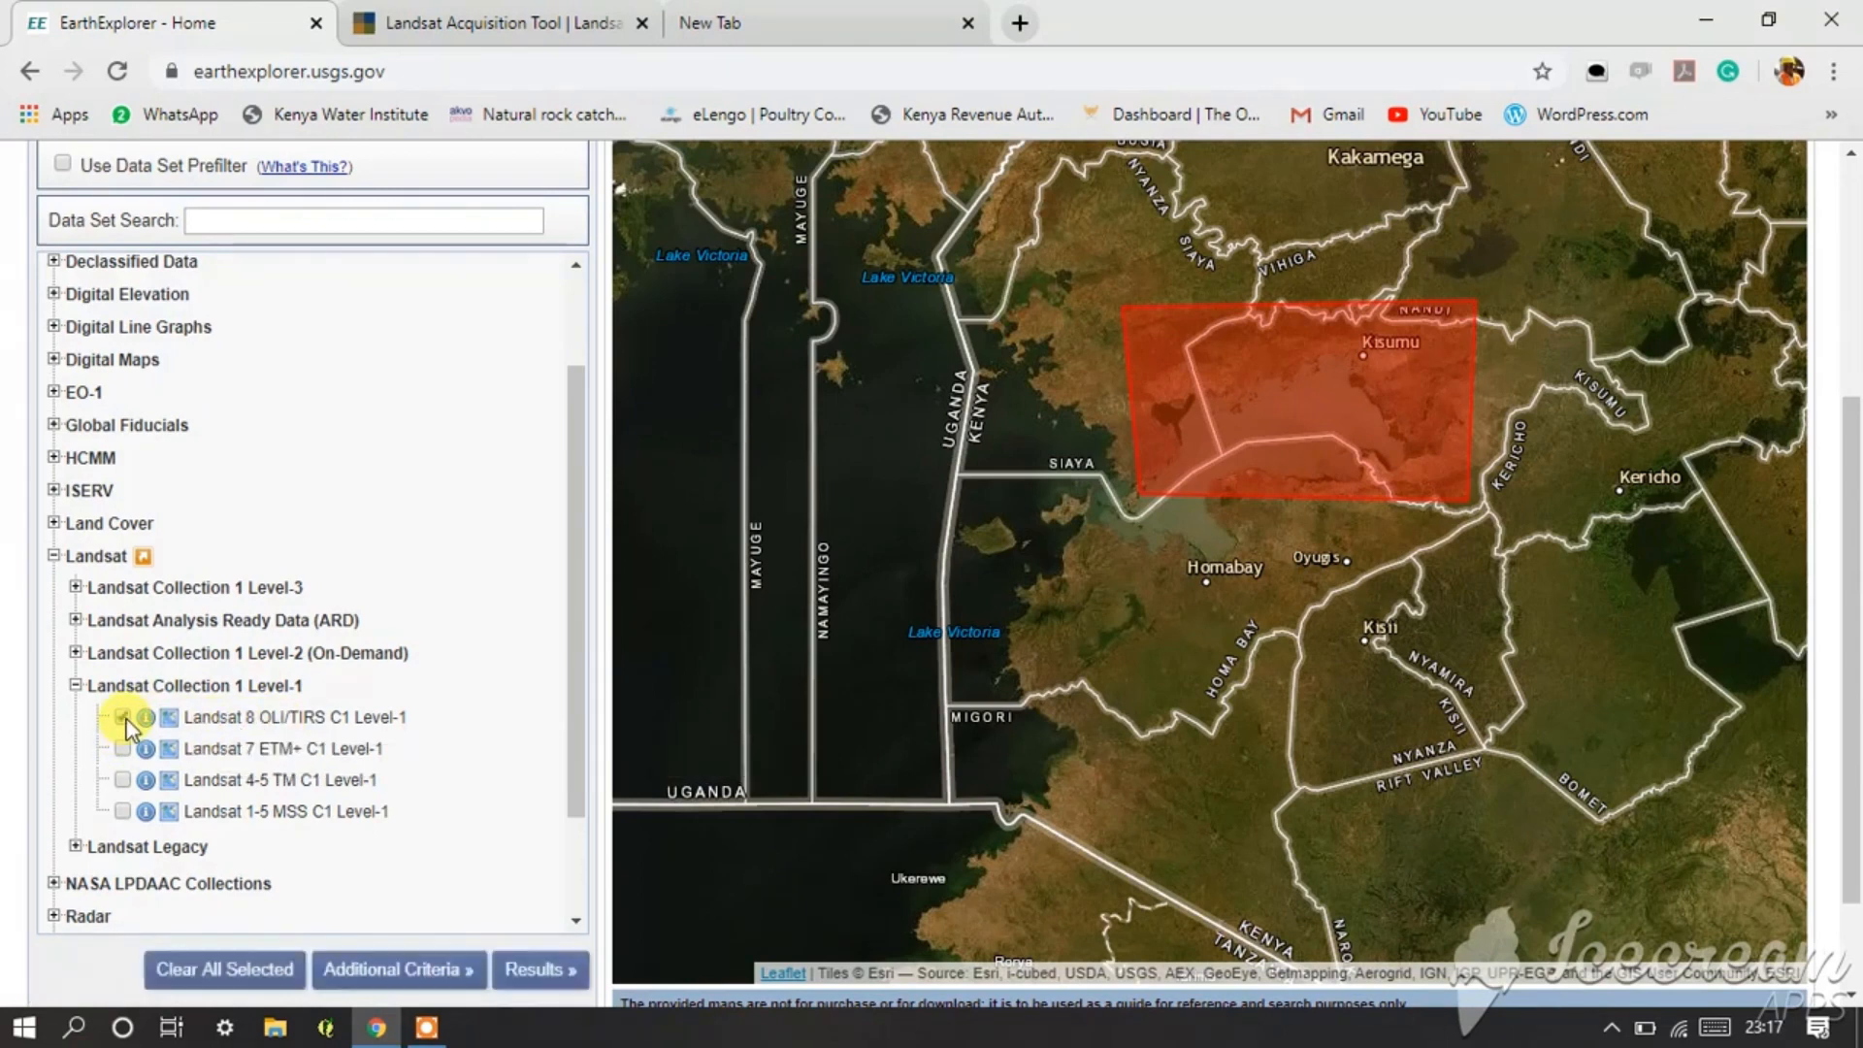
- Open the additional criteria for the Landsat 8 data set and review the WRS path/row, cloud cover and collection category filters
left_click(356, 972)
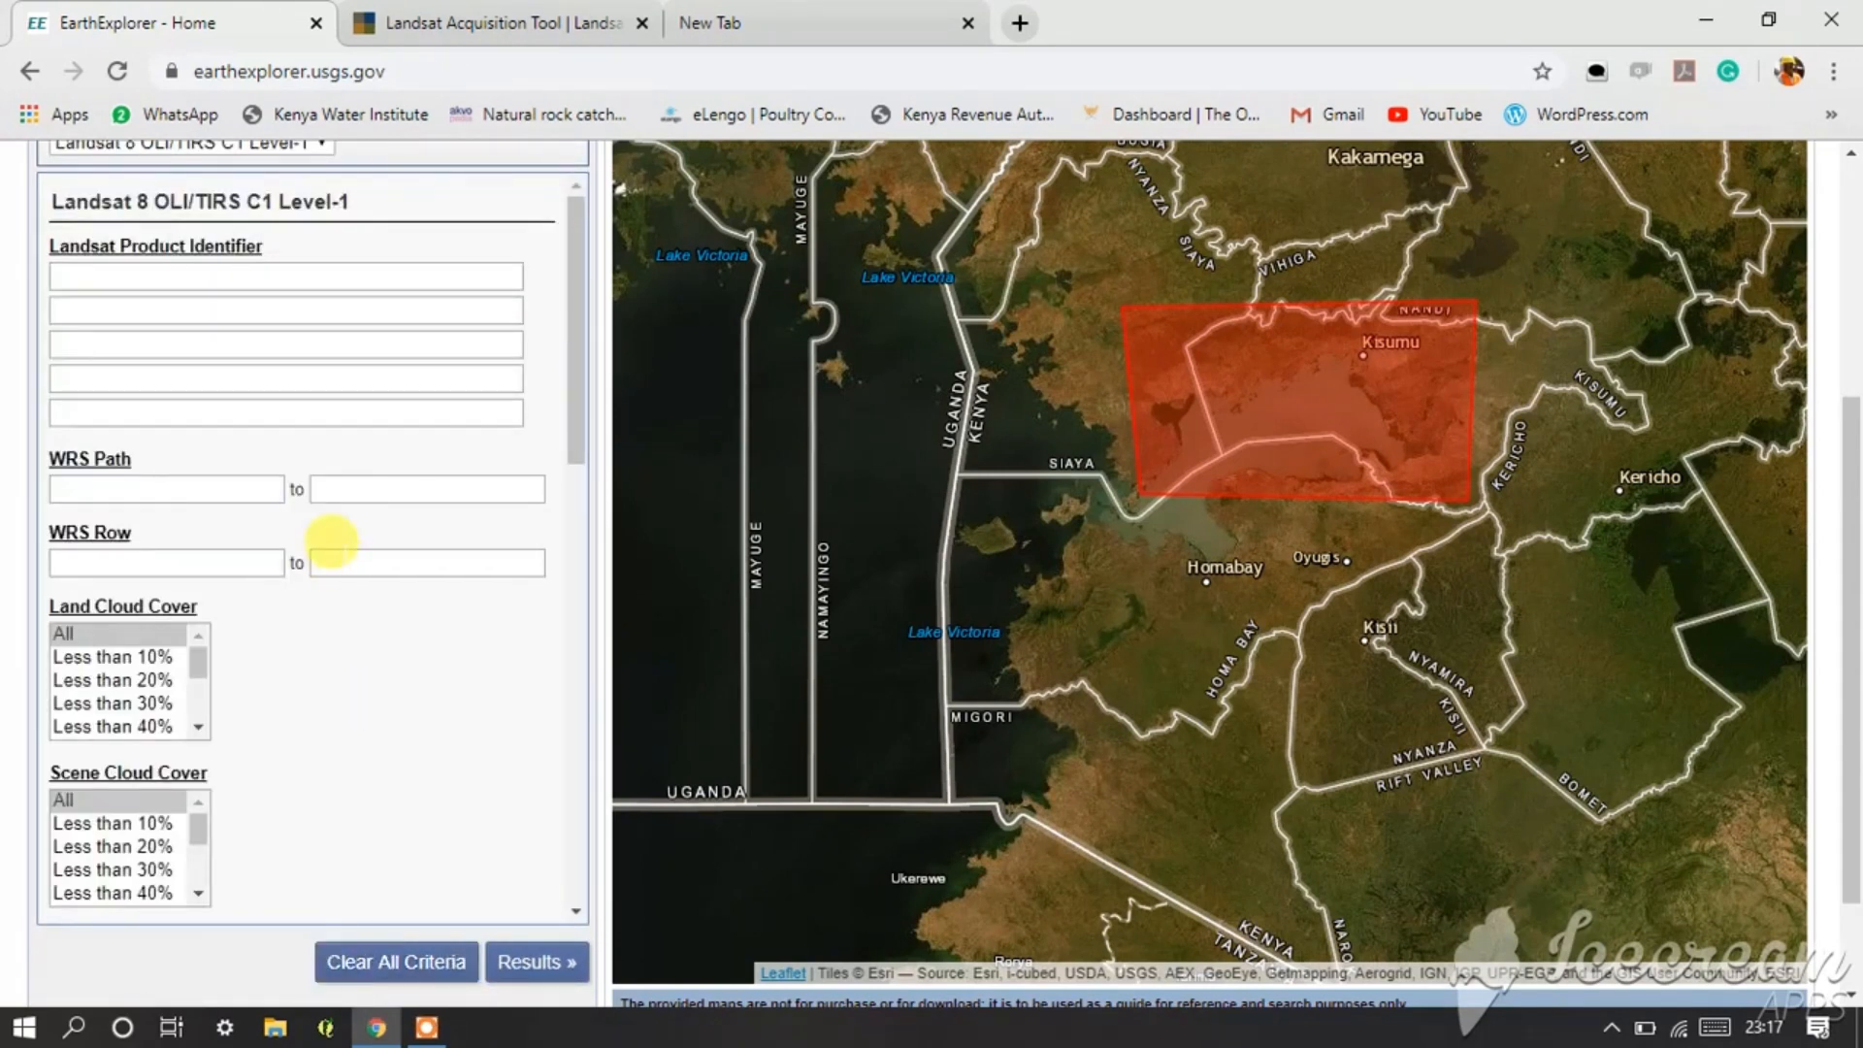
scroll(255, 475, "up", 3)
scroll(257, 474, "down", 4)
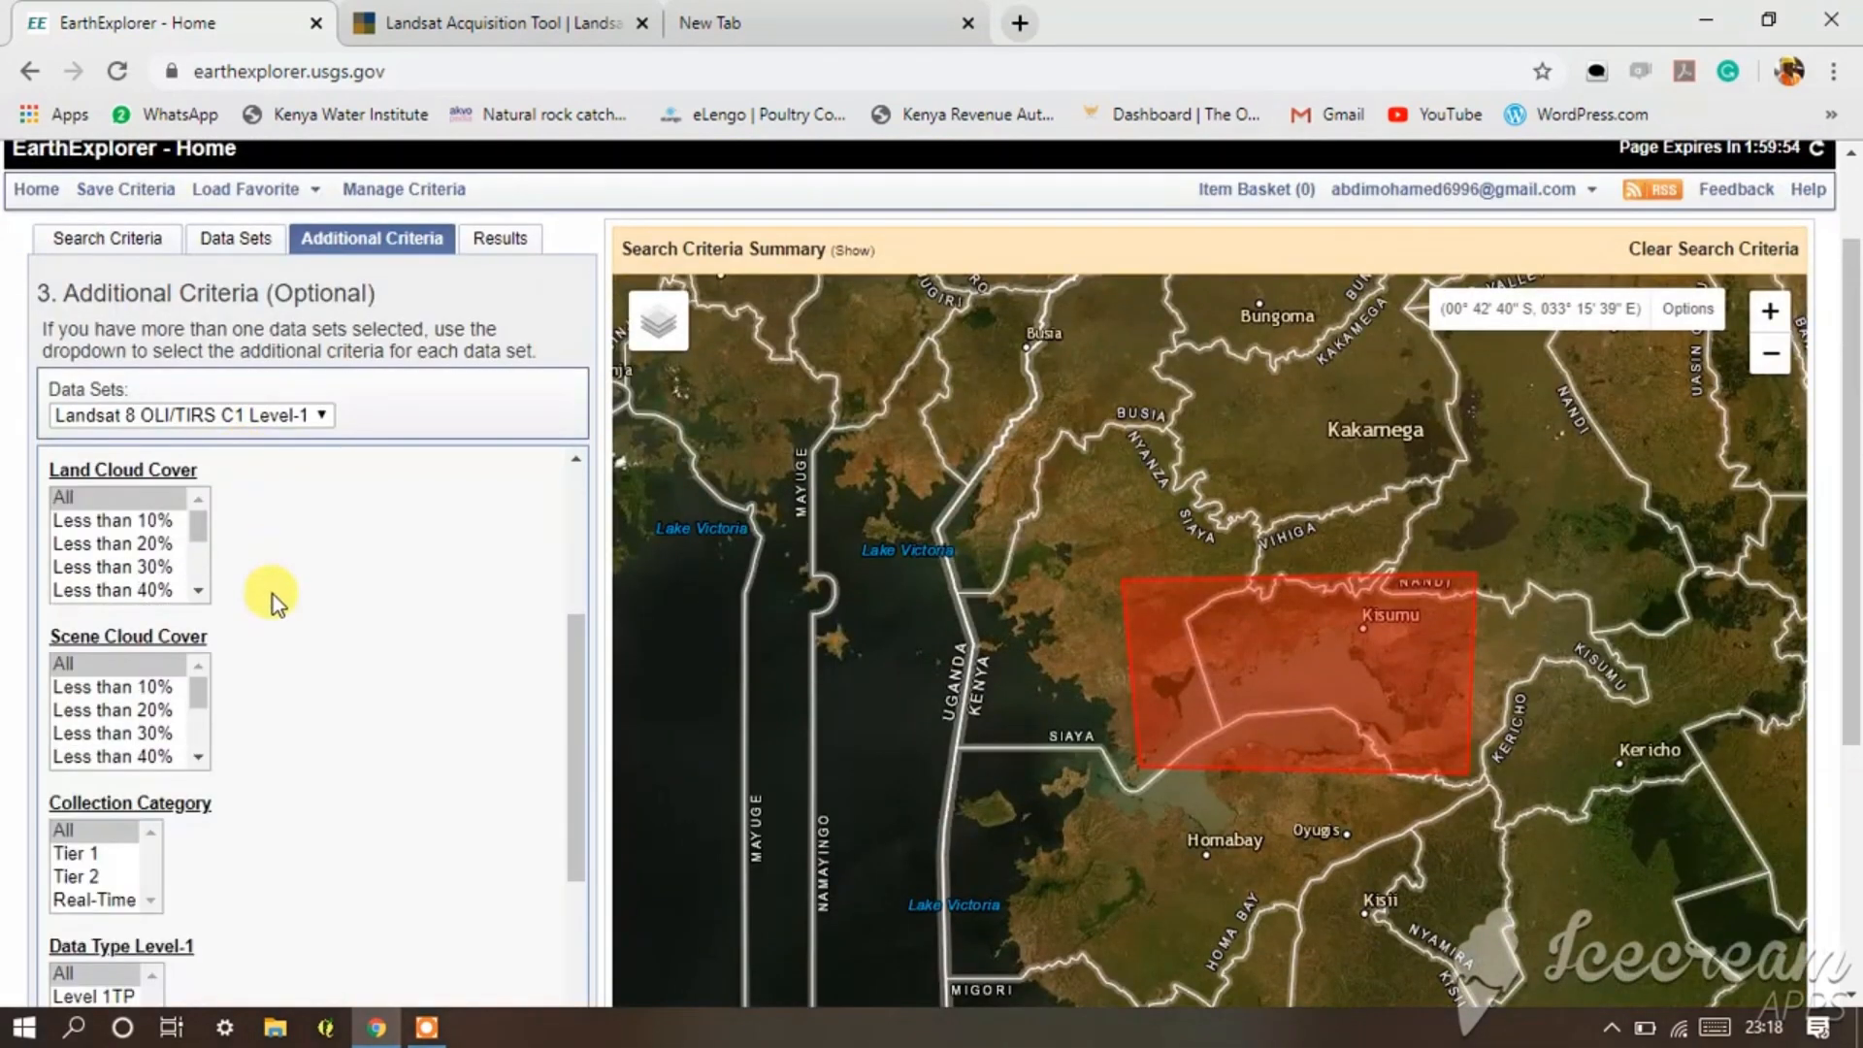
scroll(272, 595, "up", 2)
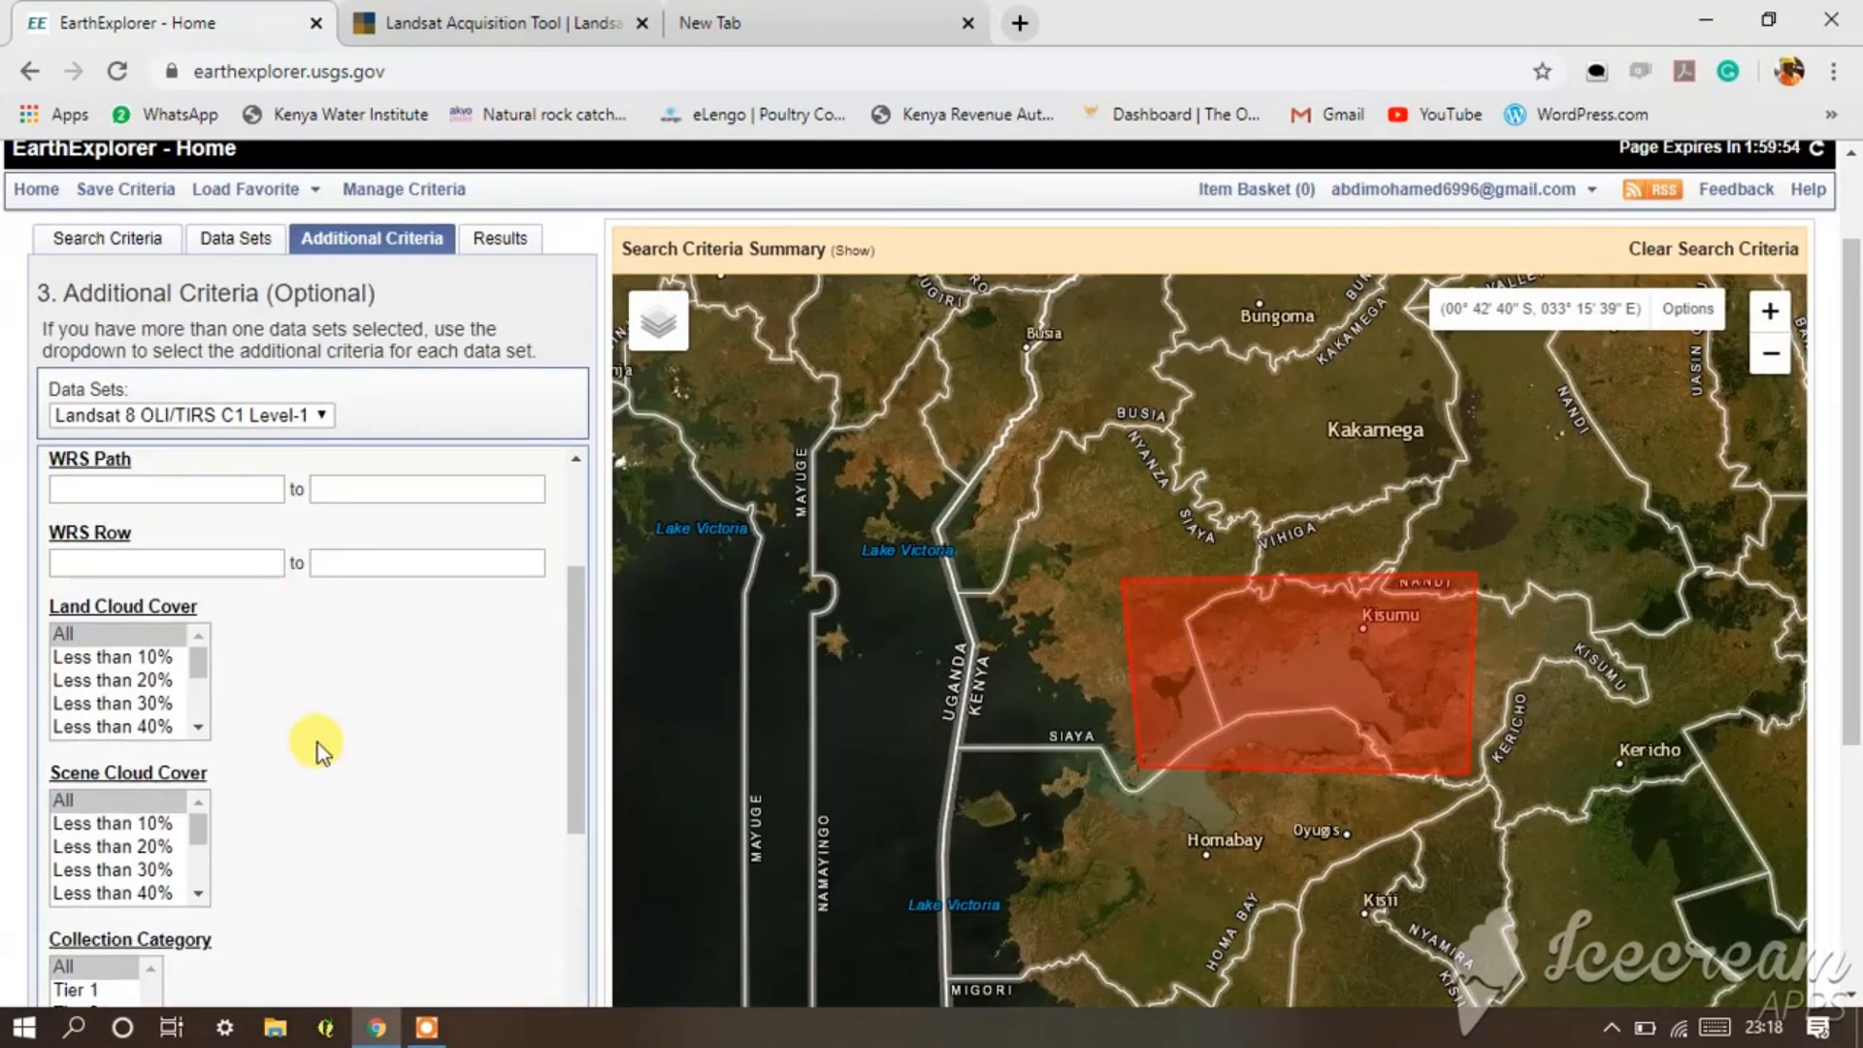
- Limit both land and scene cloud cover to less than 10% and display the Landsat 8 search results
left_click(118, 664)
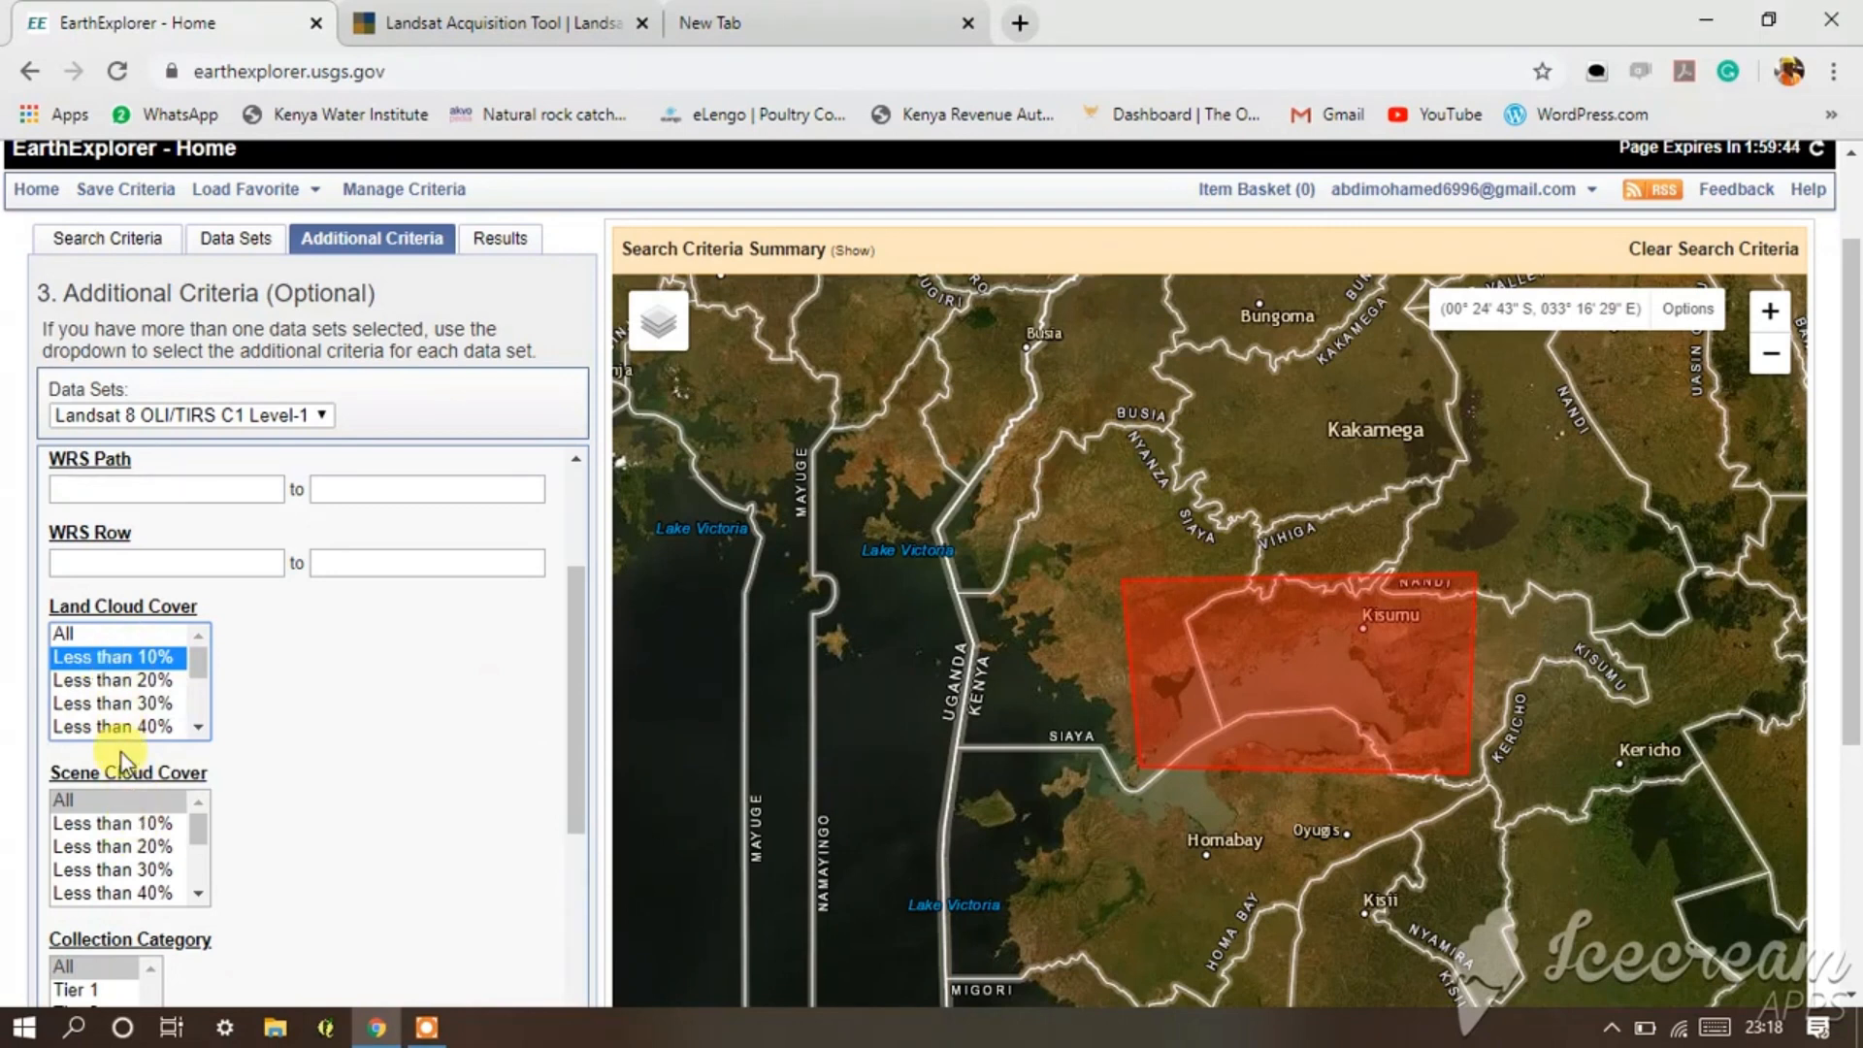
left_click(117, 827)
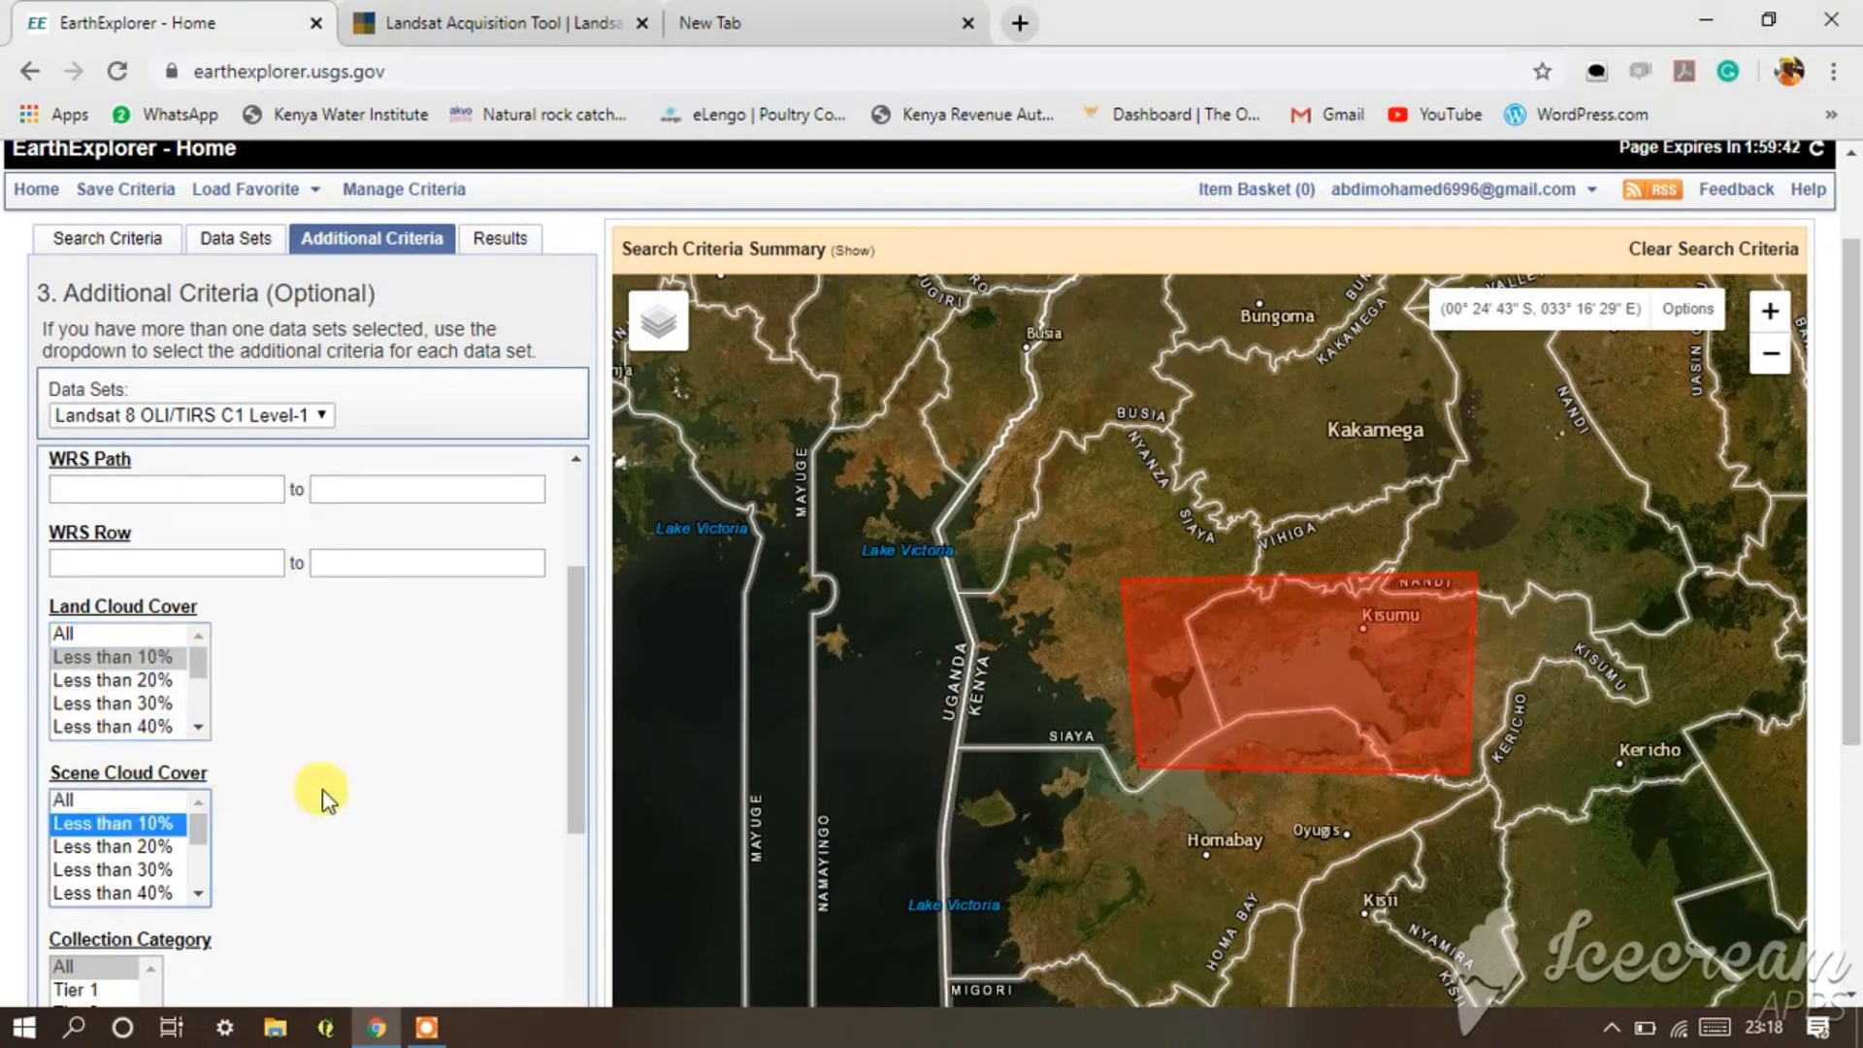
scroll(320, 789, "down", 3)
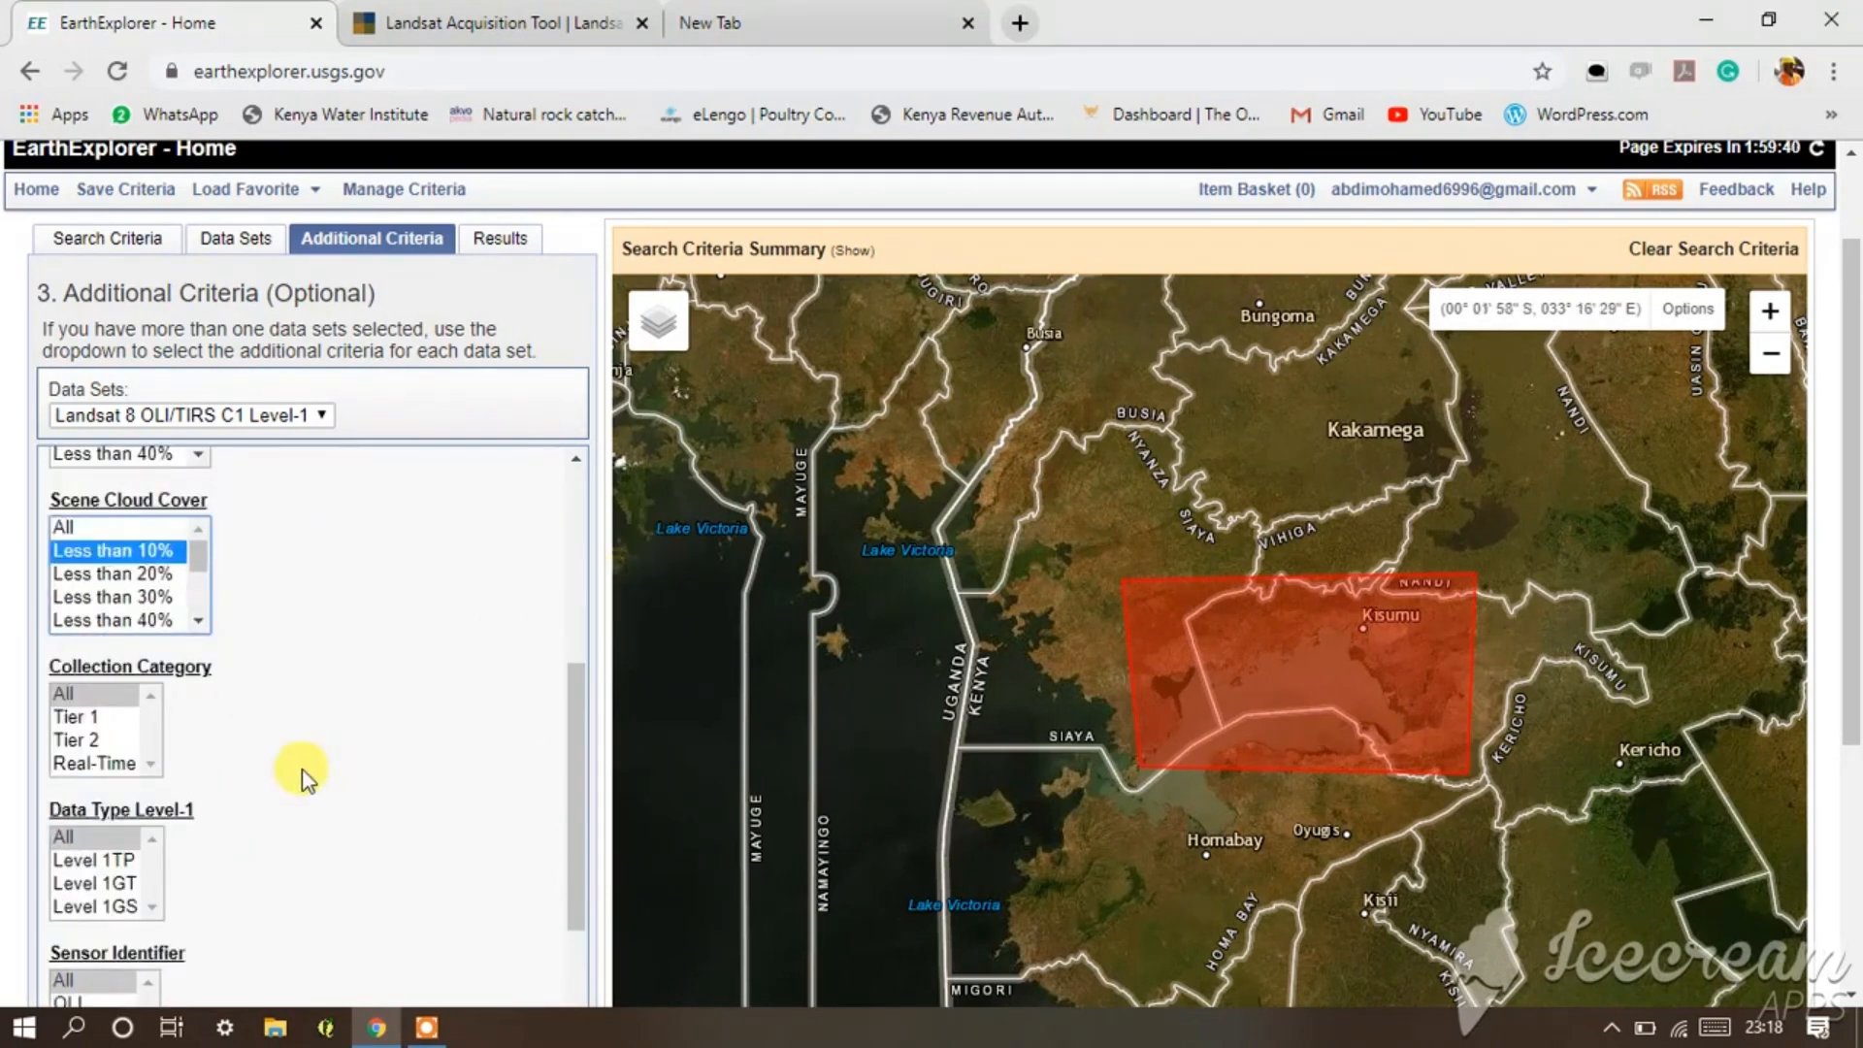
scroll(303, 777, "down", 8)
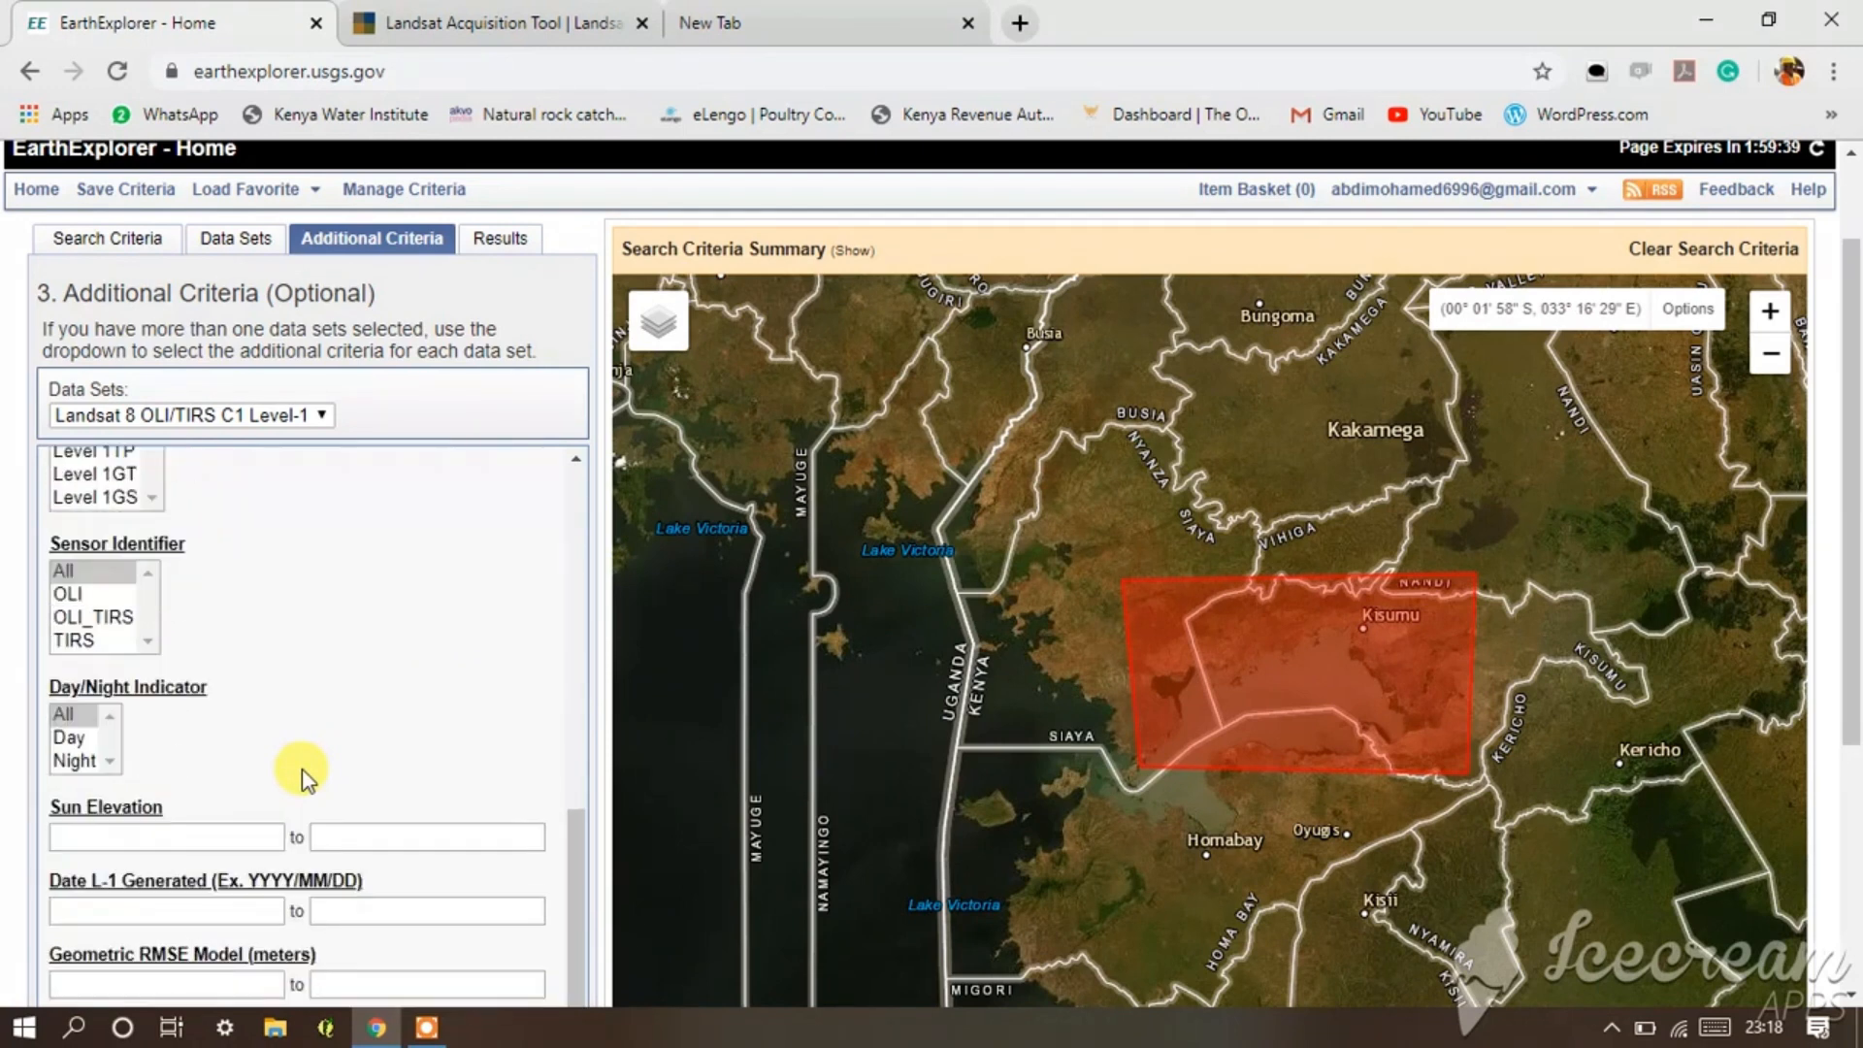
scroll(303, 835, "down", 3)
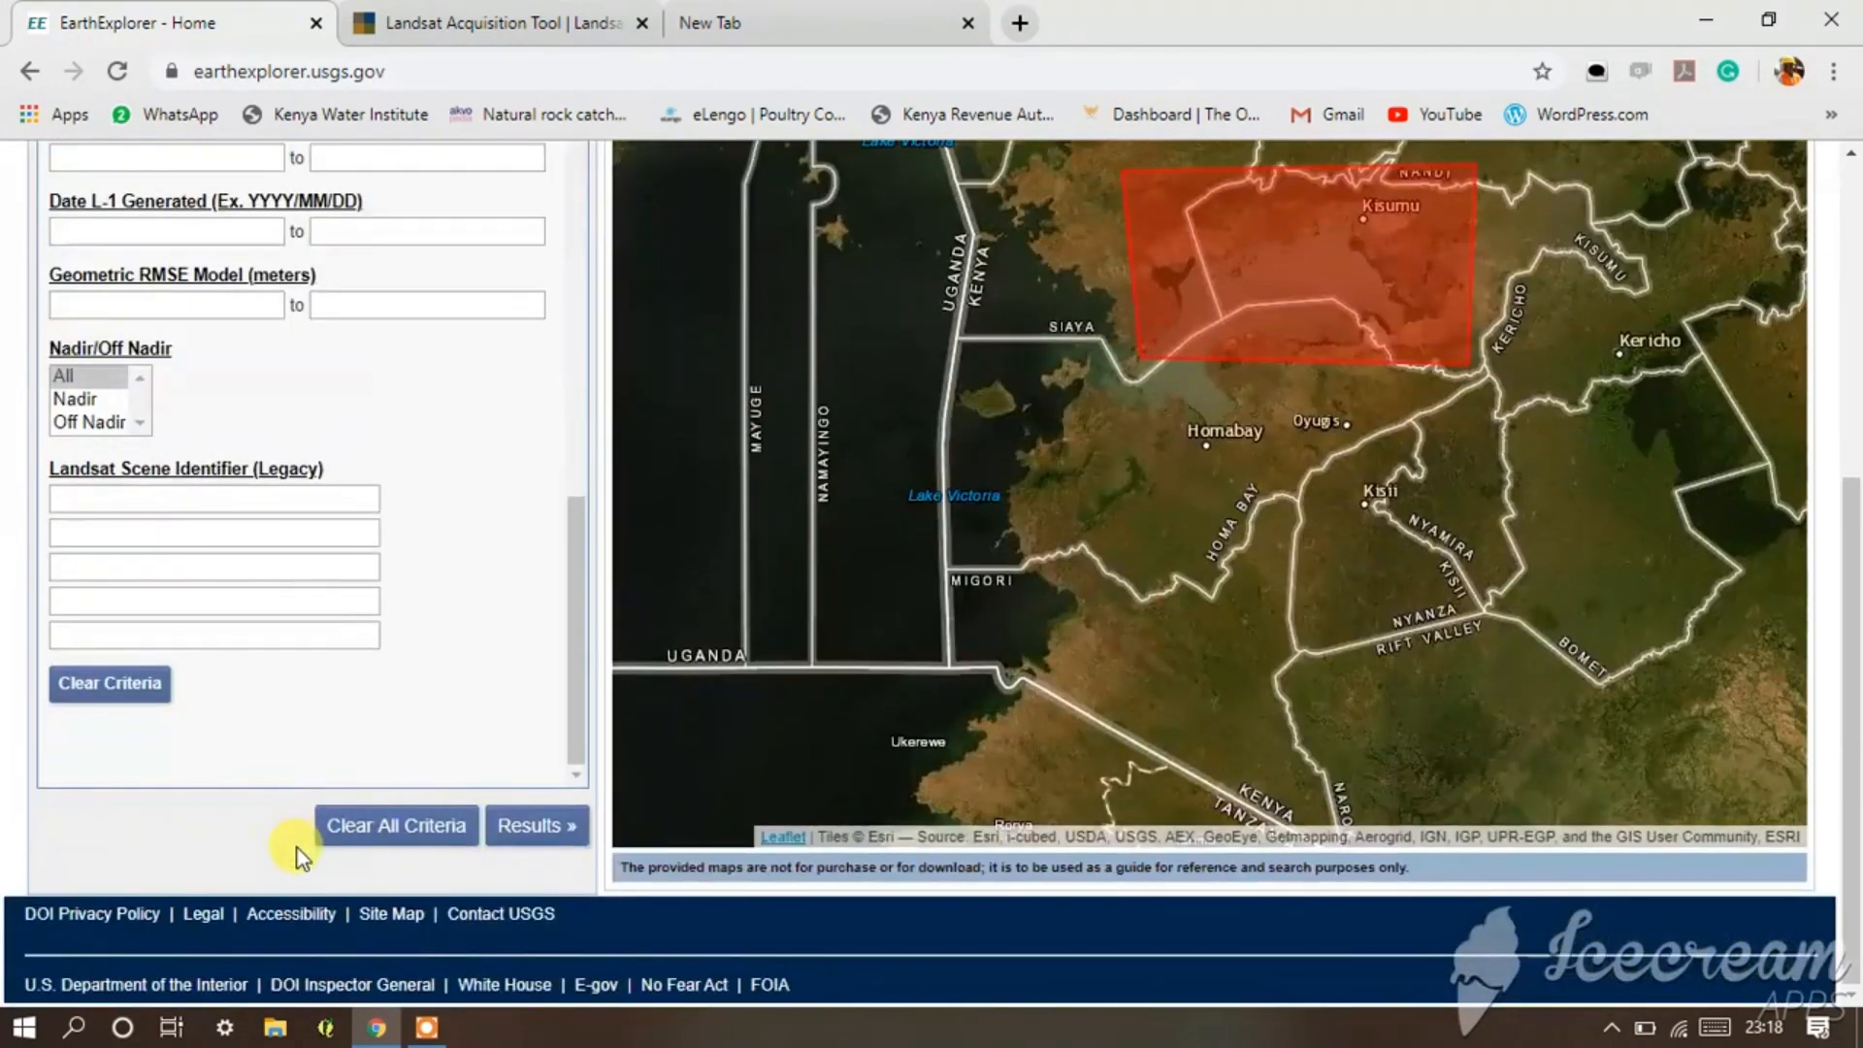
left_click(507, 854)
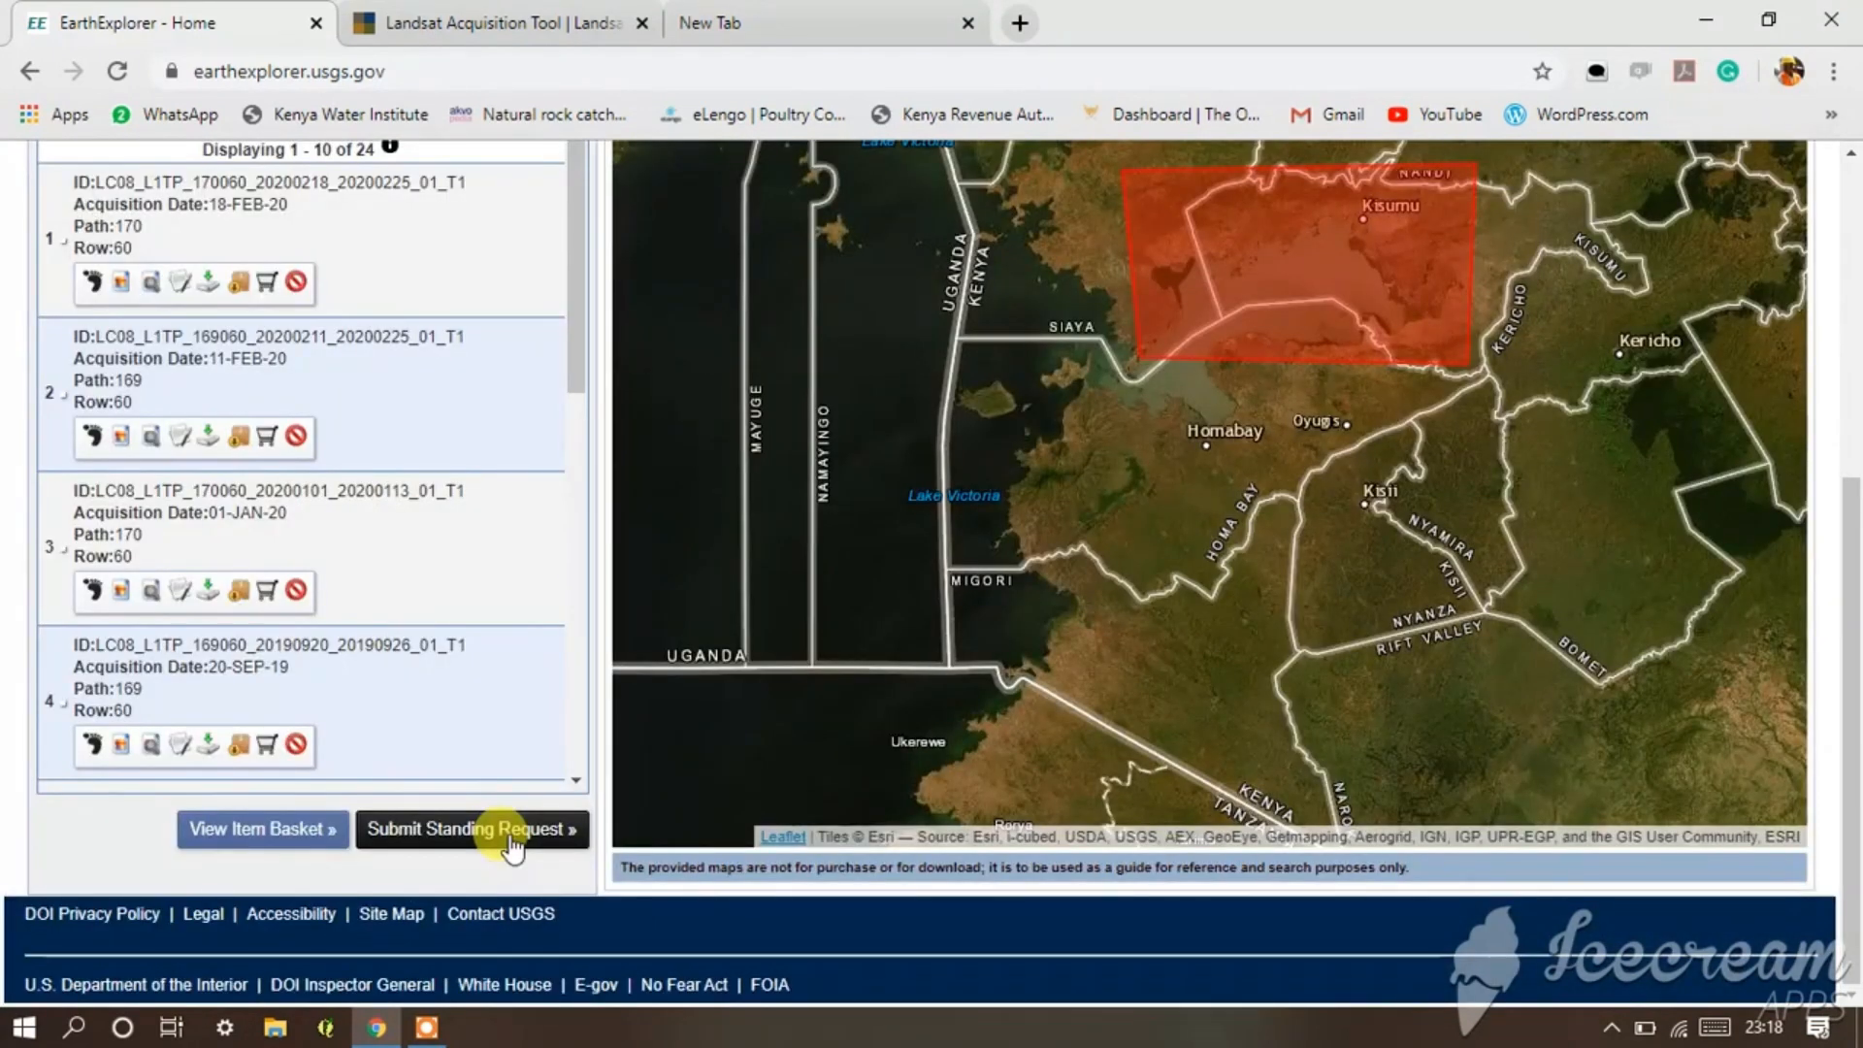
- Overlay the browse image of the first scene, acquired 18-FEB-20 at path 170, row 60, on the map
scroll(260, 388, "up", 2)
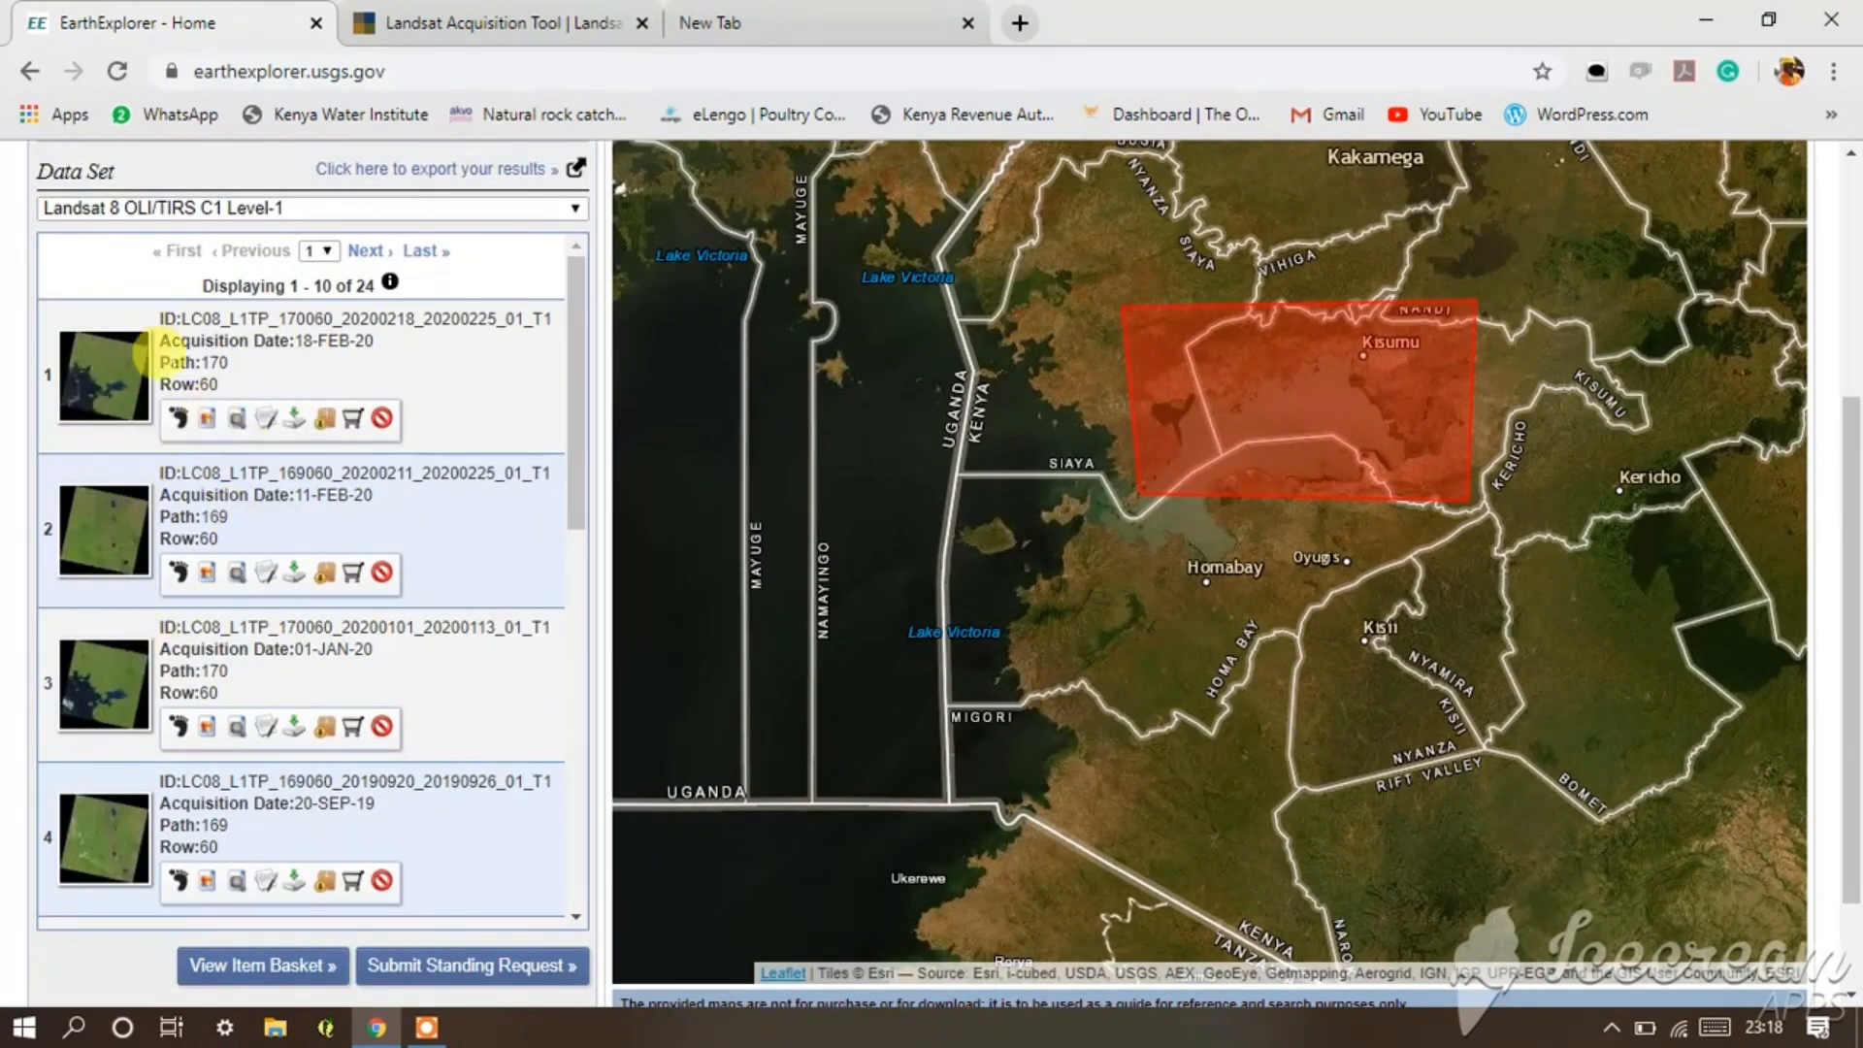
left_click(207, 419)
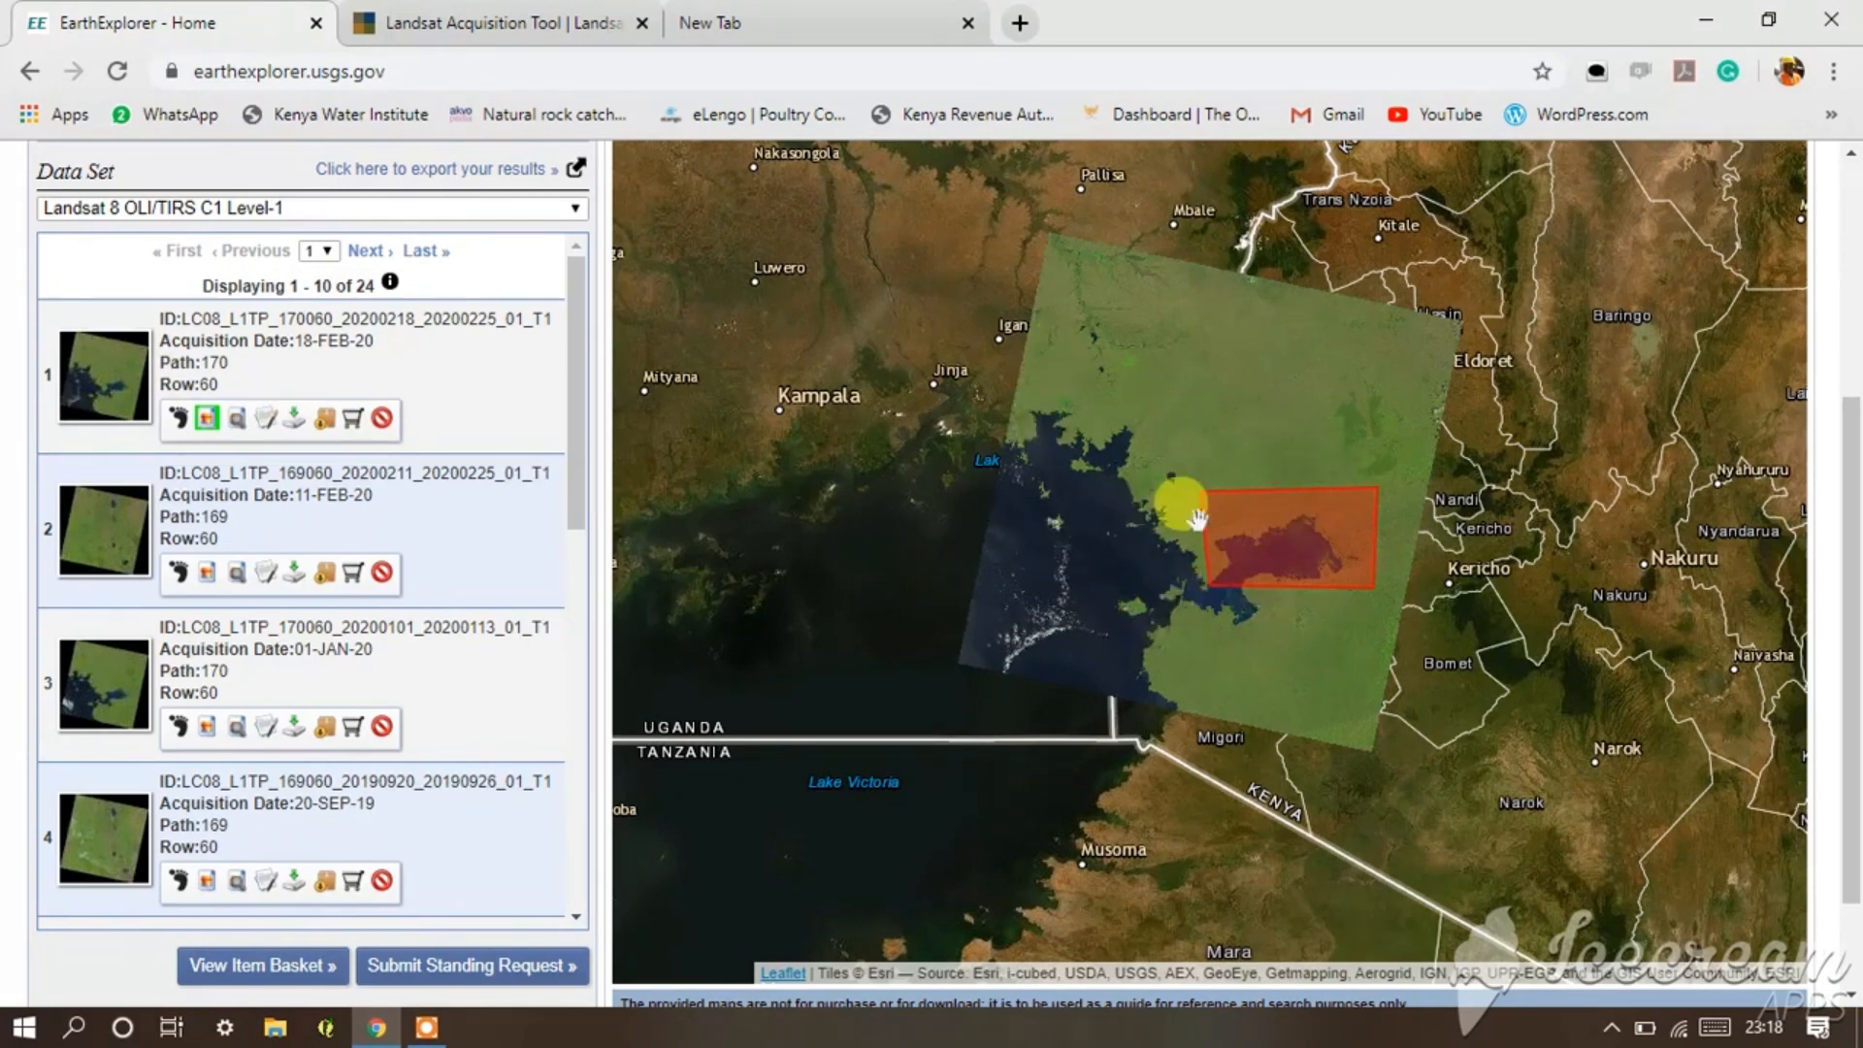
- Download the LandsatLook Natural Color Image of the 18-FEB-20 scene, view the downloaded JPG, and close the image viewer
left_click(298, 427)
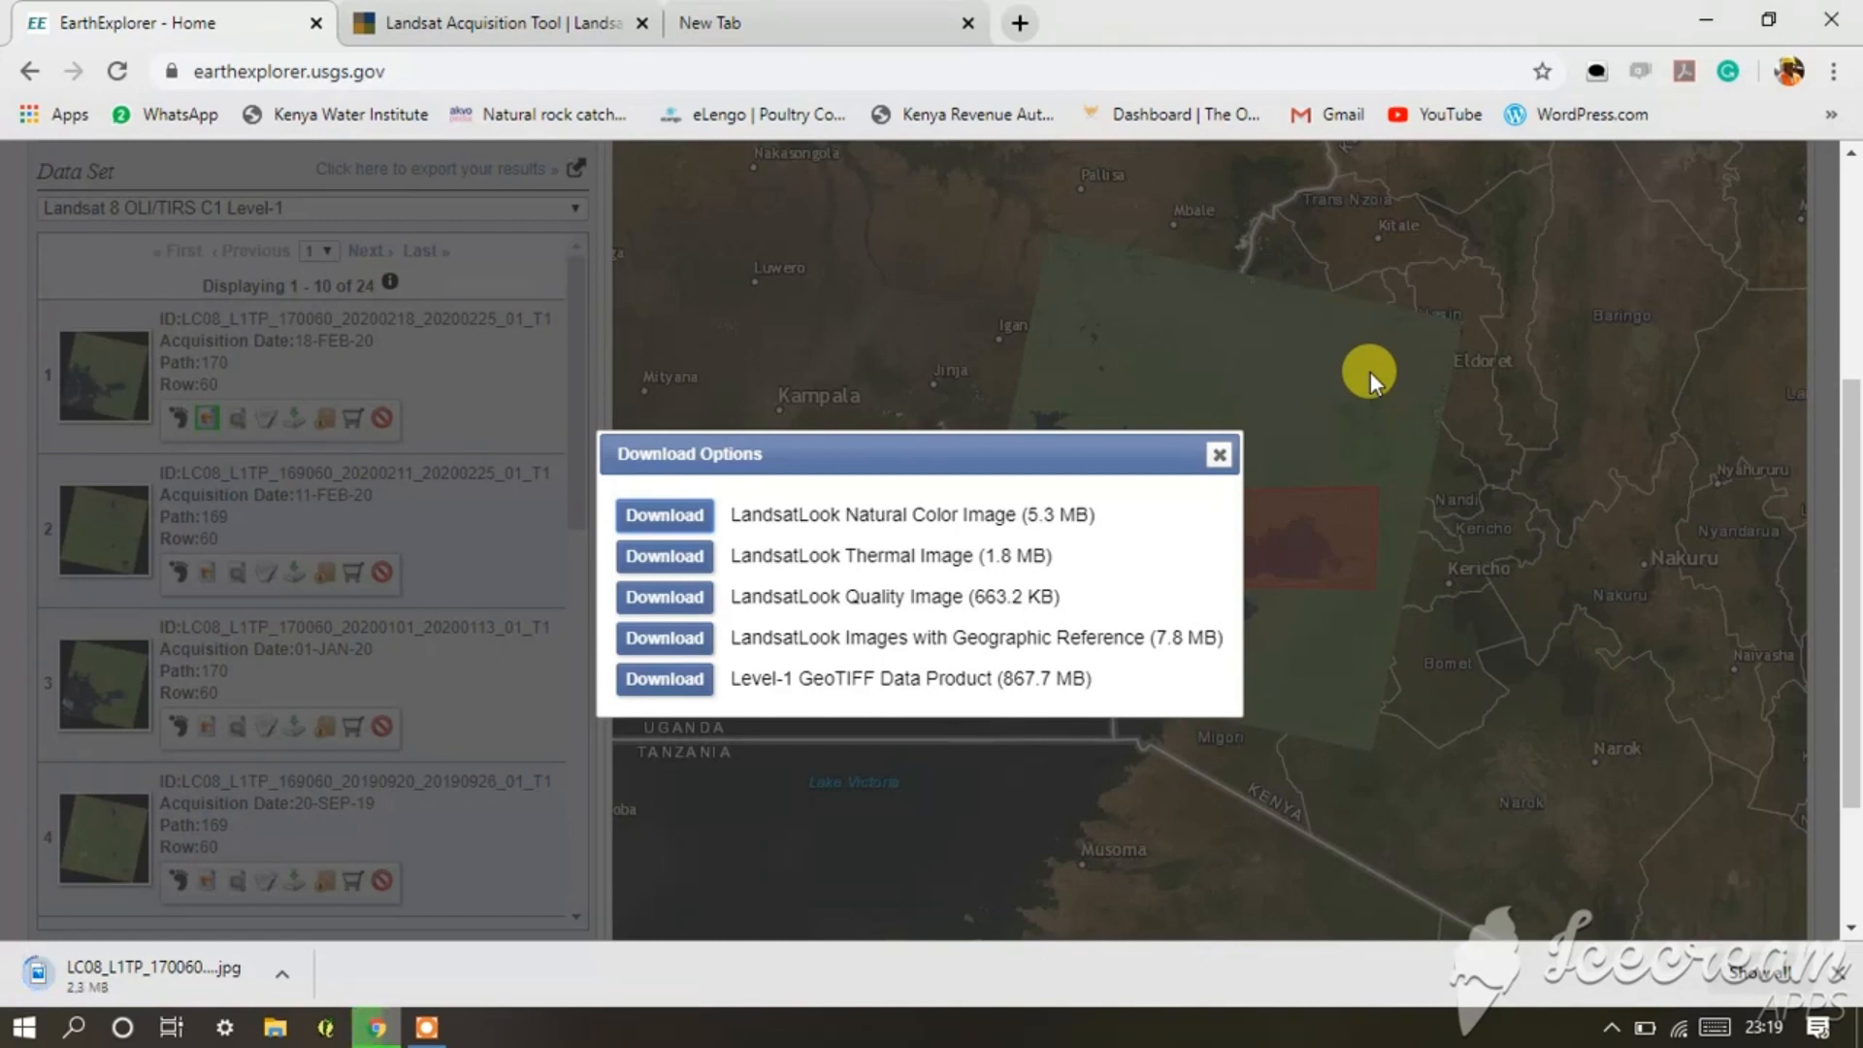
key("F6")
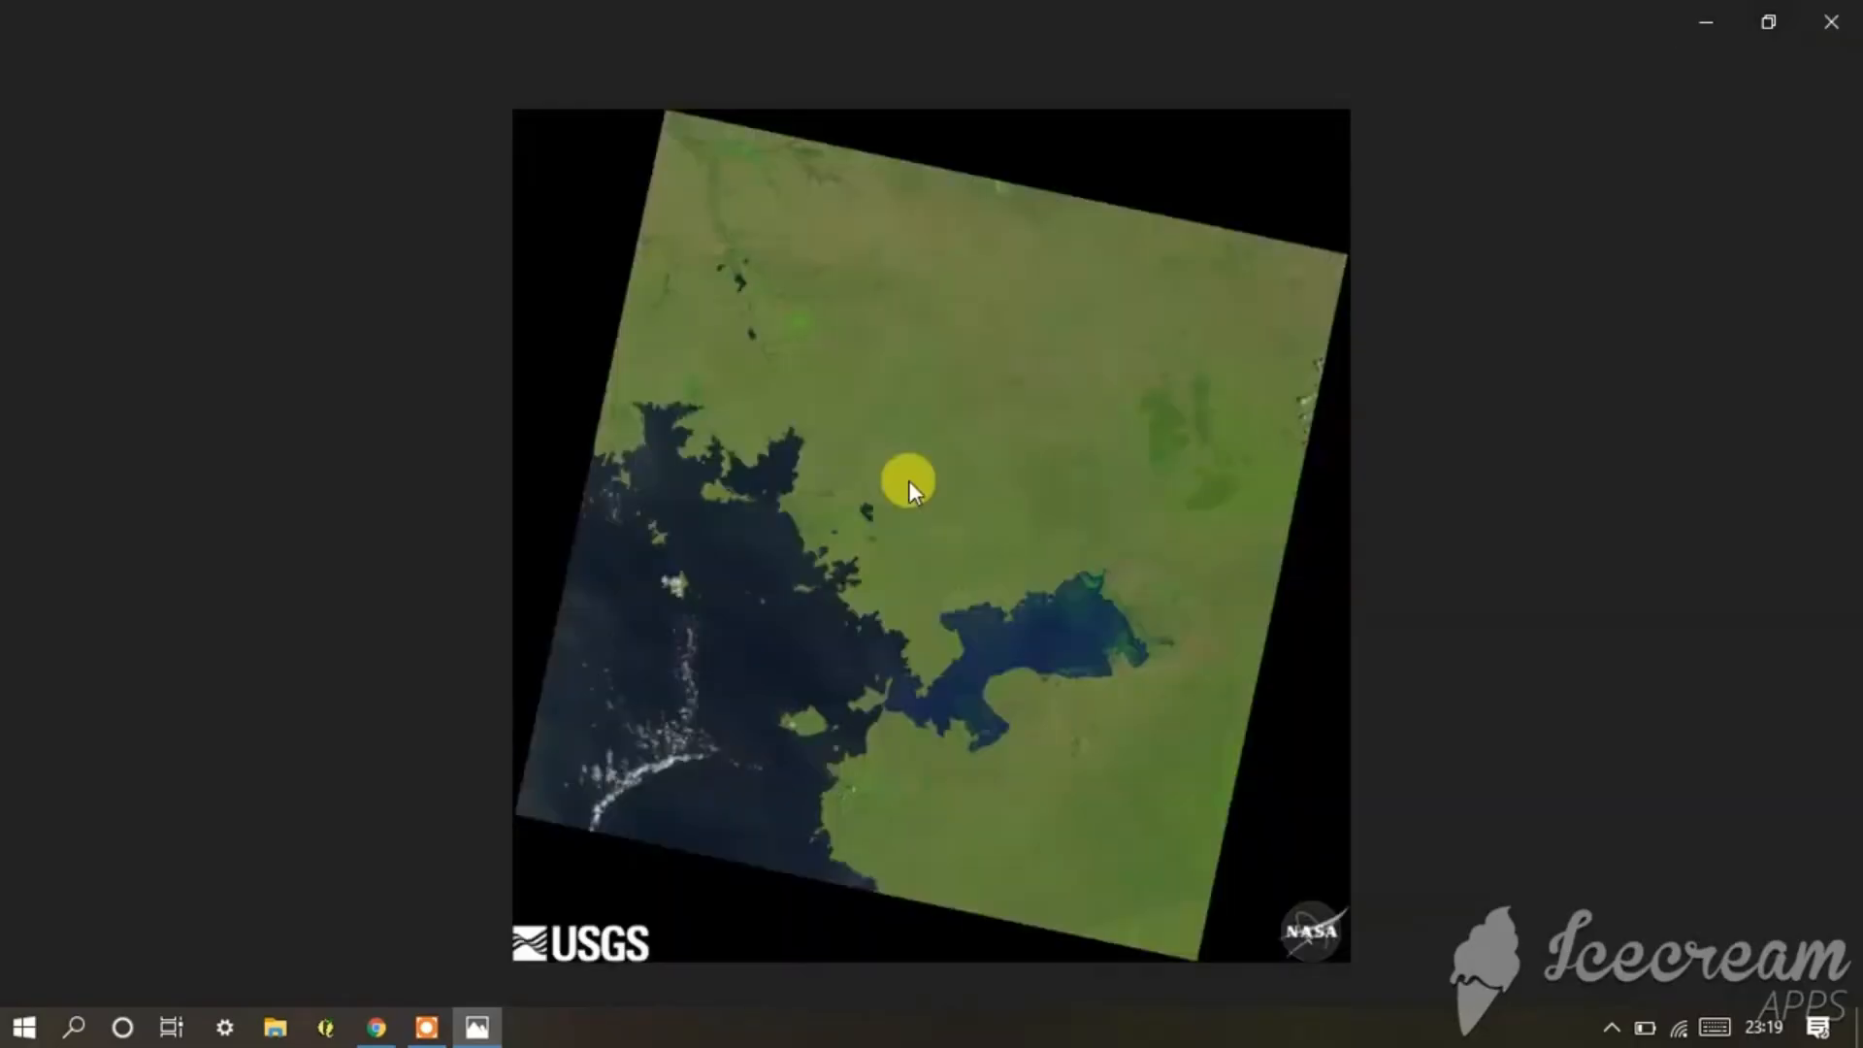
left_click(1834, 17)
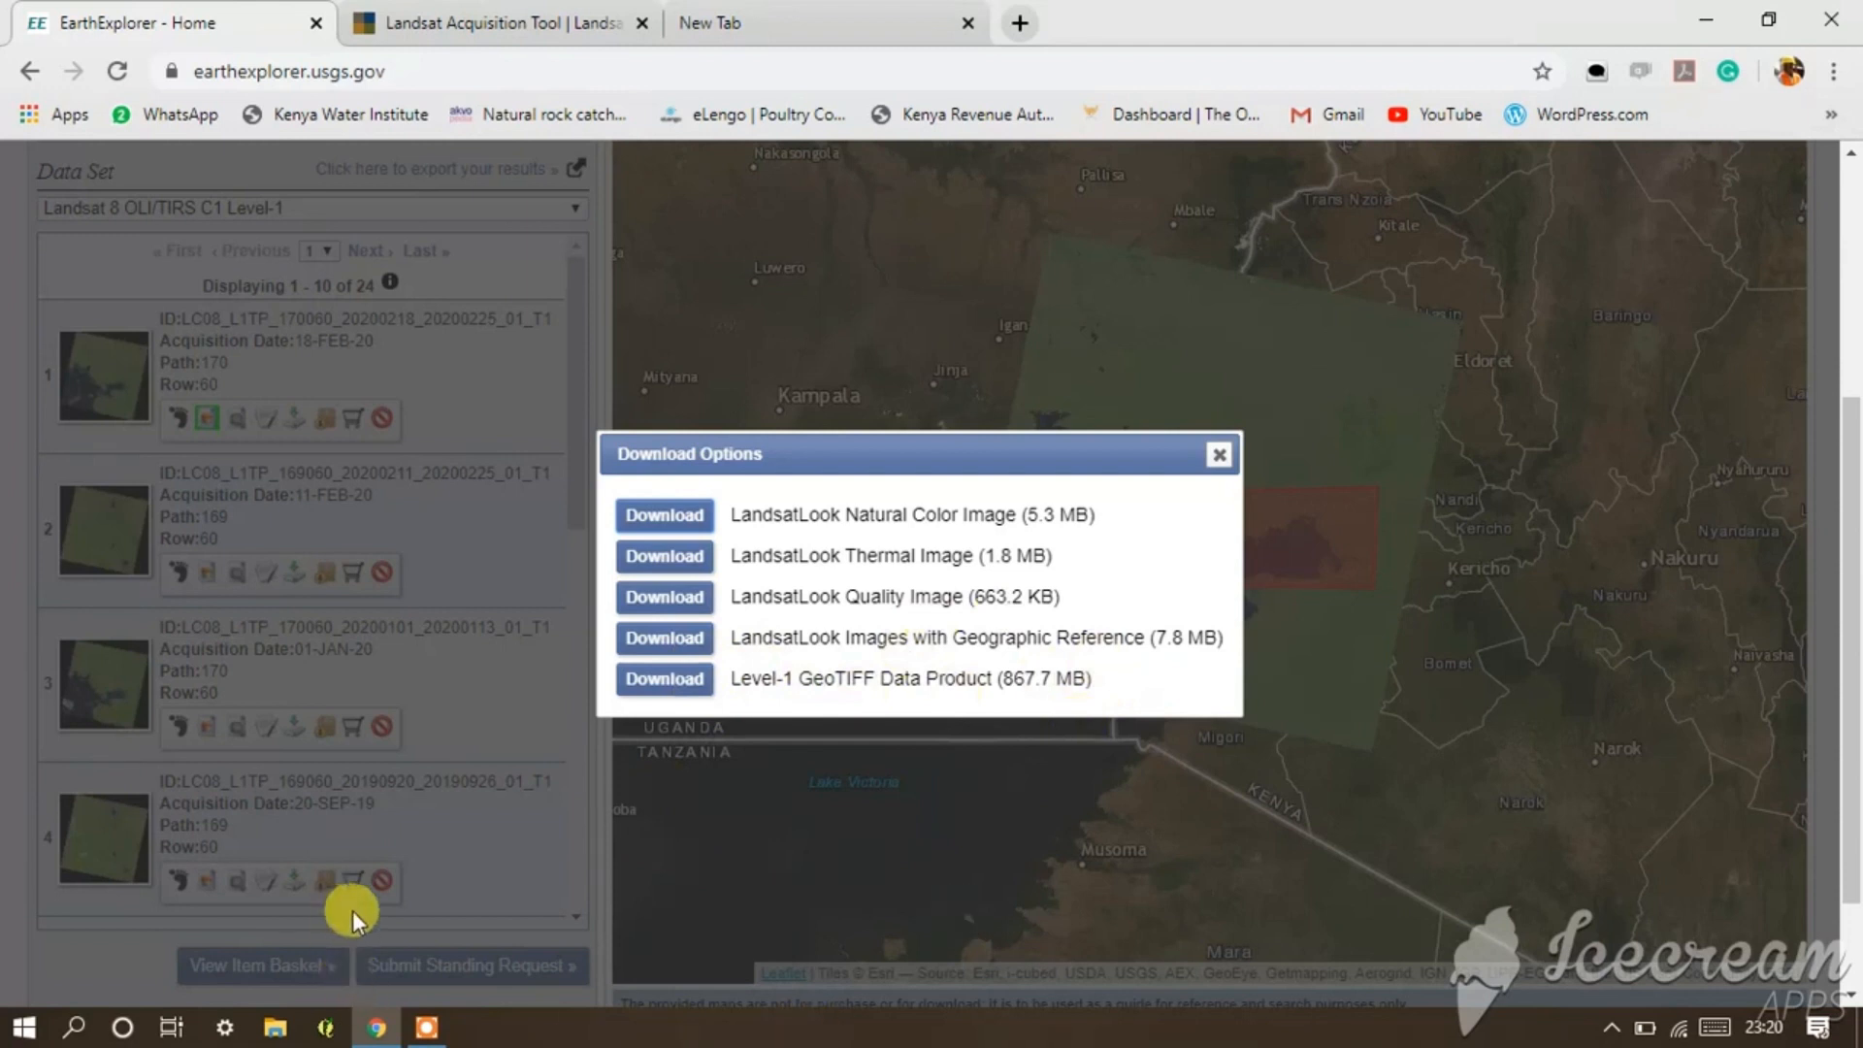
left_click(427, 1027)
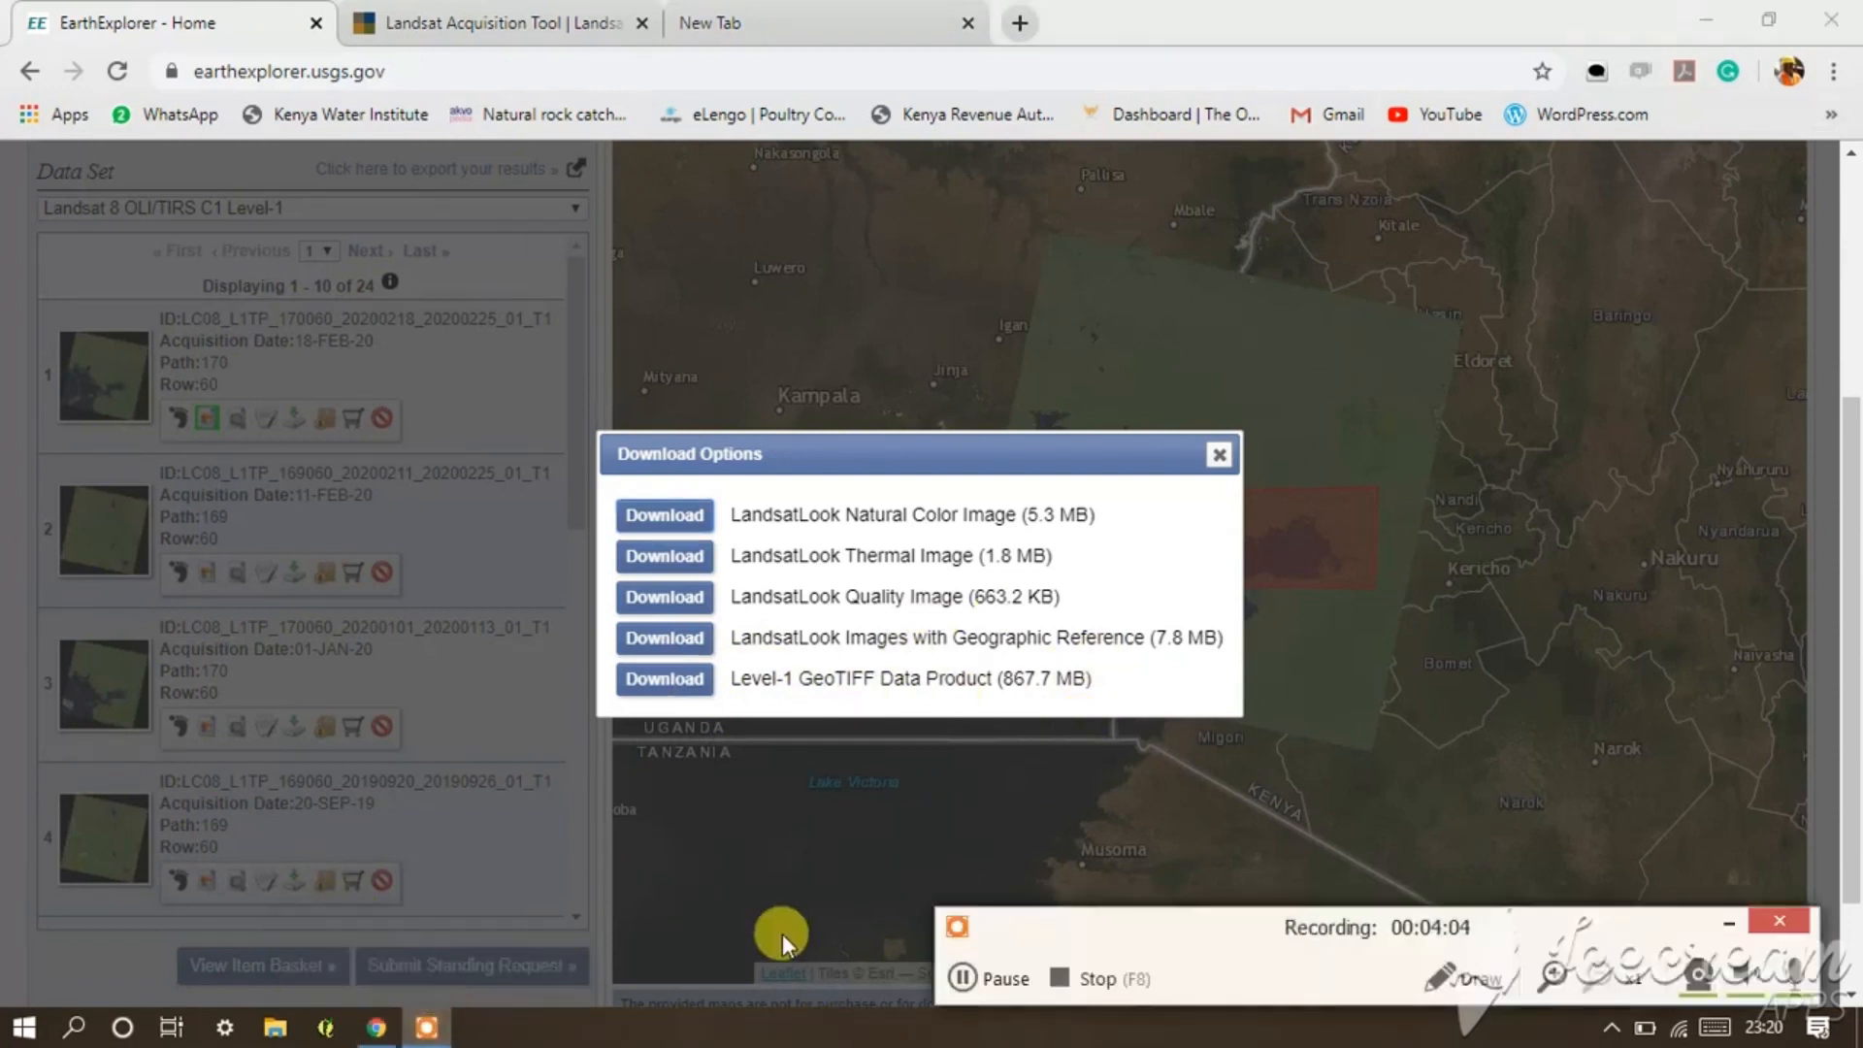